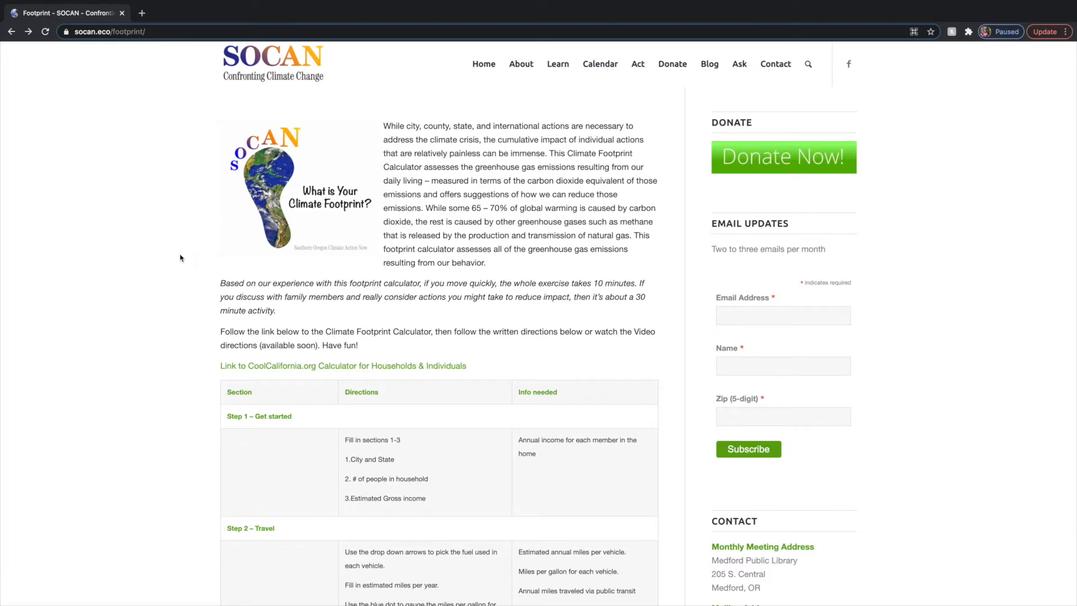
Step: Open the CoolCalifornia.org household calculator from the footprint page and set the home location to Ashland, Oregon 97520
click(279, 368)
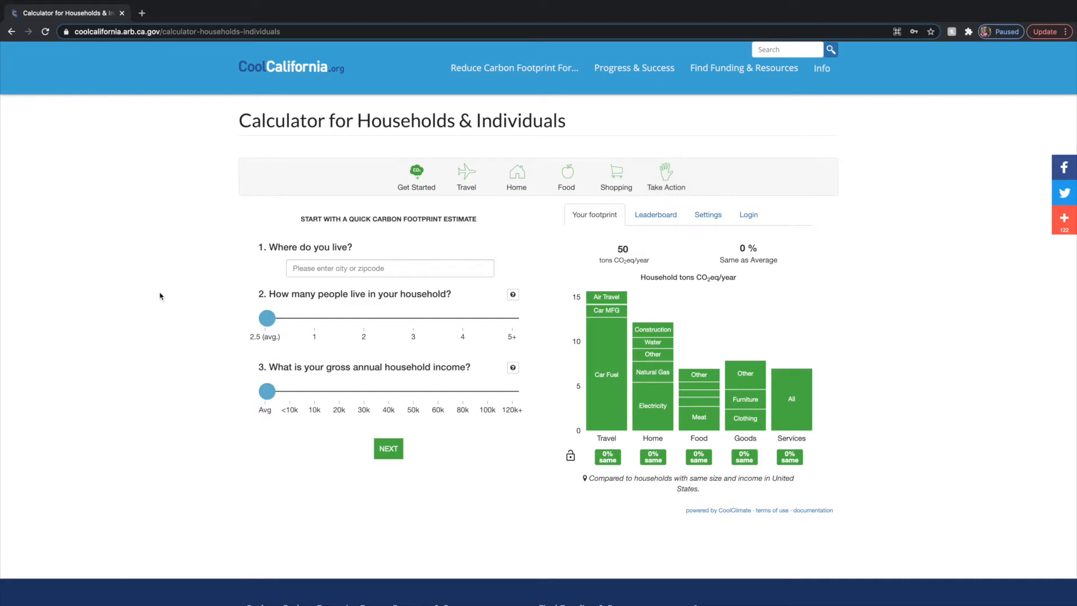
click(327, 269)
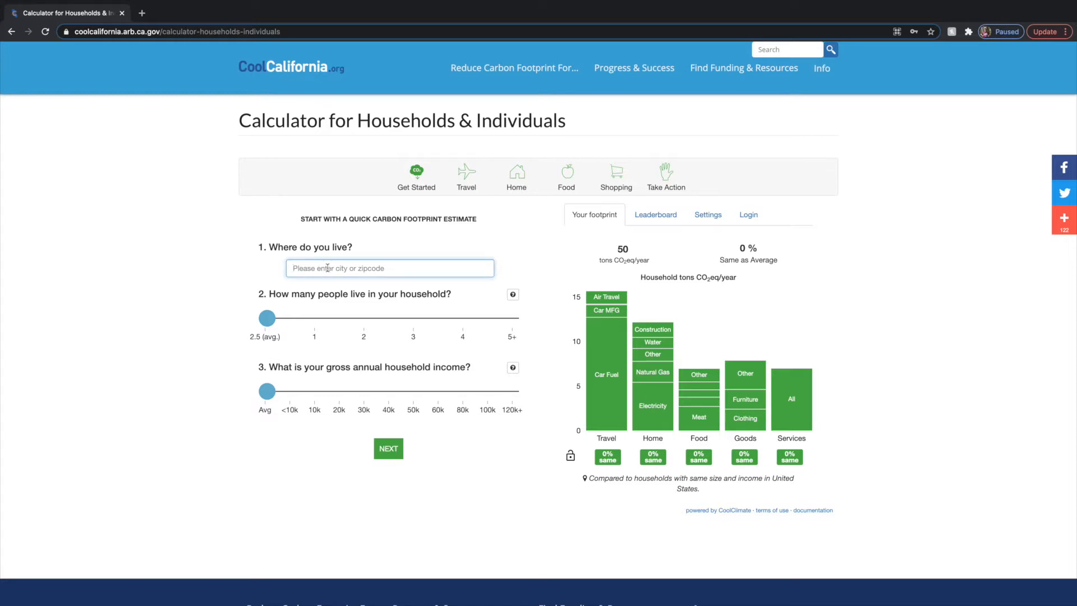
text(97520)
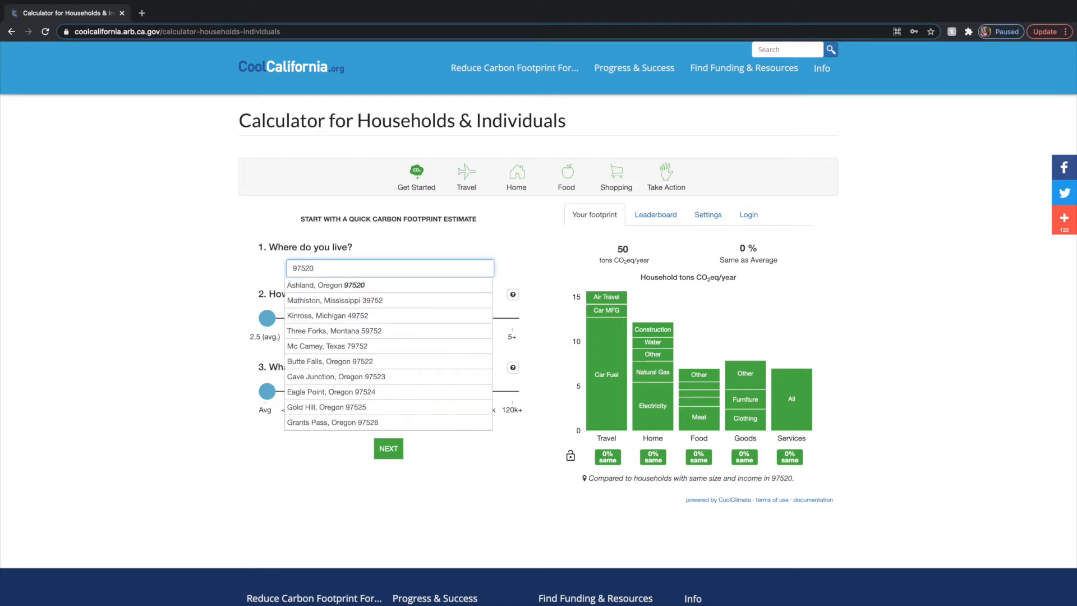
click(298, 285)
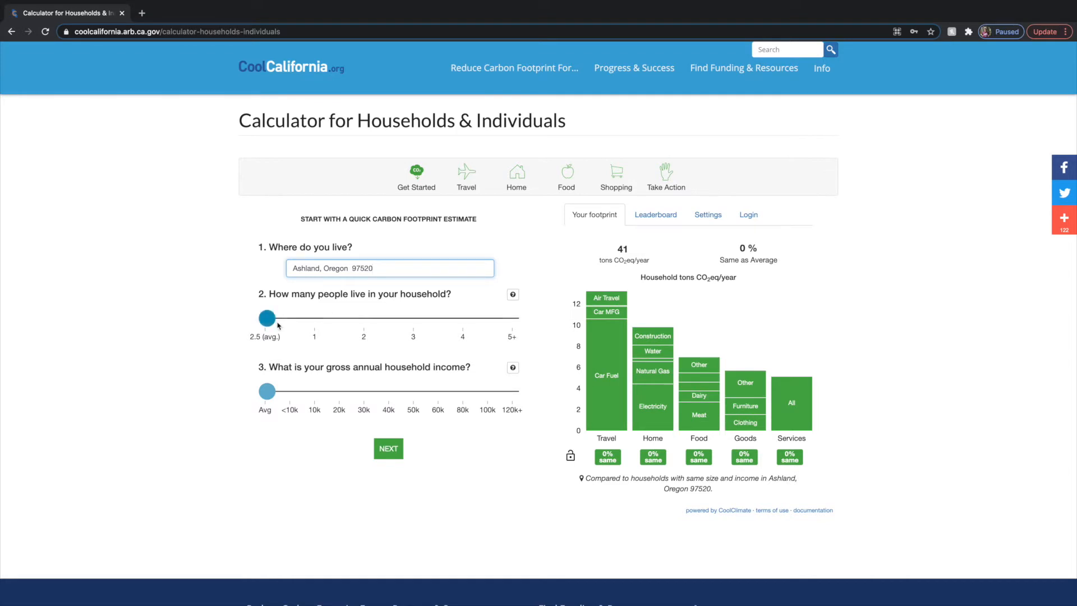
Step: Set the household size to 2 people and the gross annual household income to 50k
drag(267, 325, 353, 331)
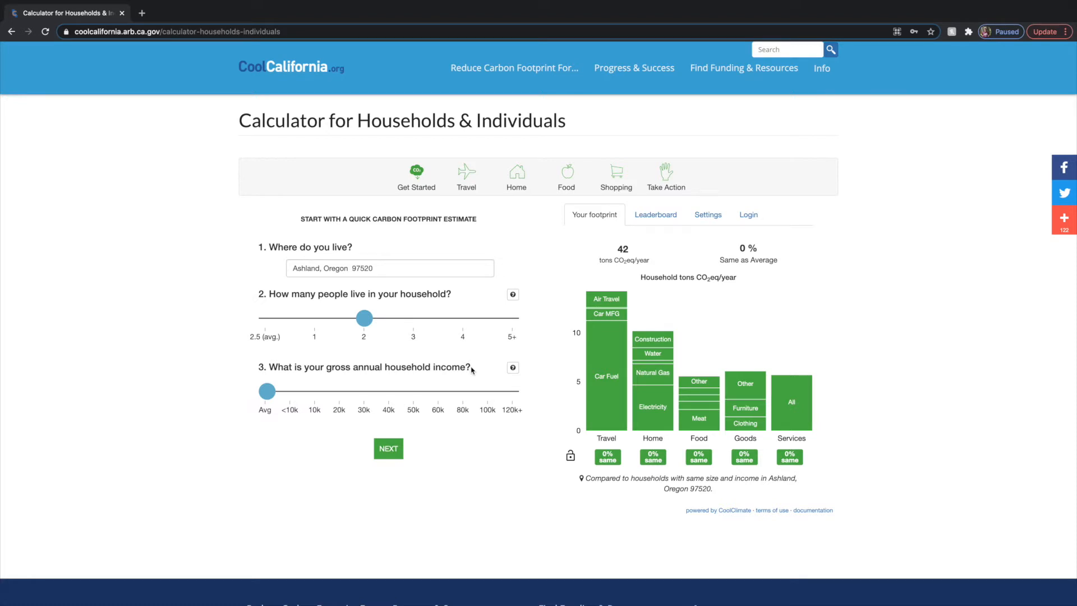
drag(267, 391, 420, 401)
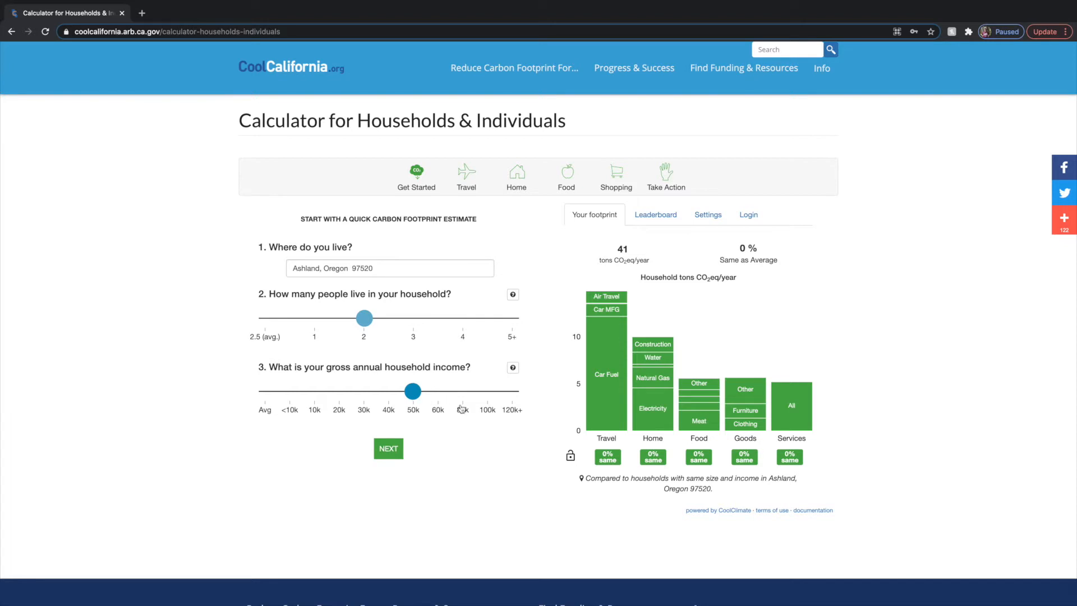
Step: Examine the household footprint chart, the total in tons CO2eq/year, and the note on which households it is compared with
mouse_move(611, 307)
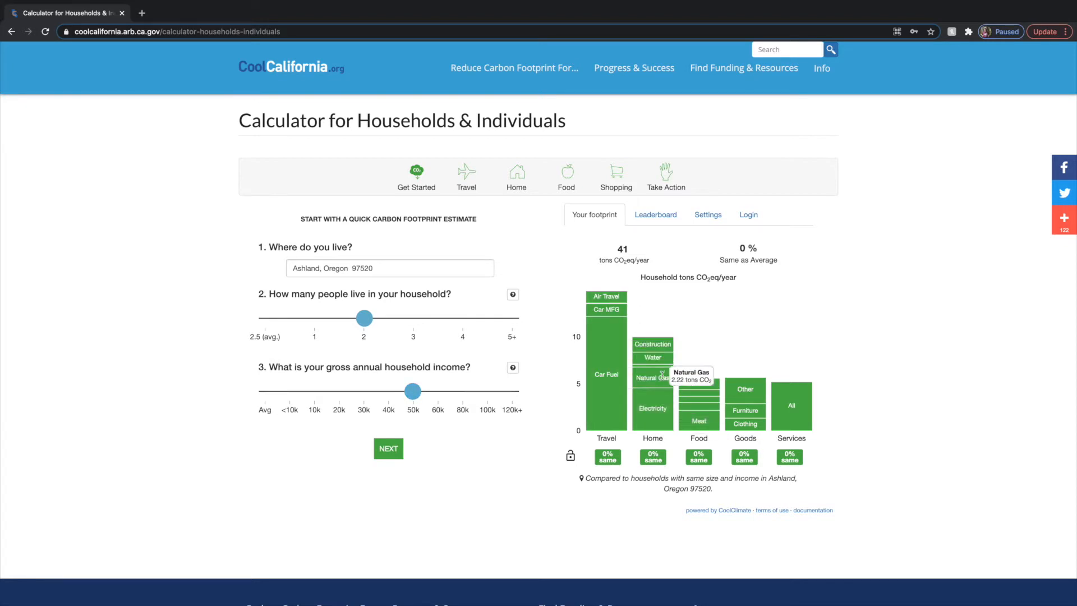
mouse_move(714, 414)
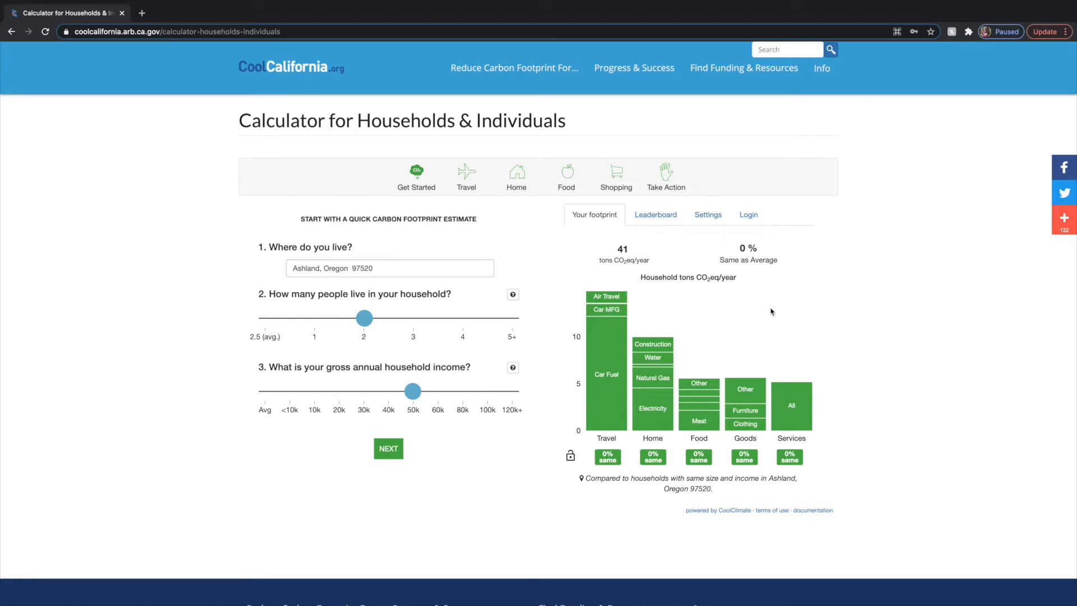
click(618, 250)
drag(617, 250, 630, 248)
drag(596, 258, 634, 261)
click(598, 261)
click(652, 262)
double_click(621, 250)
drag(616, 260, 651, 264)
click(651, 264)
drag(701, 478, 801, 487)
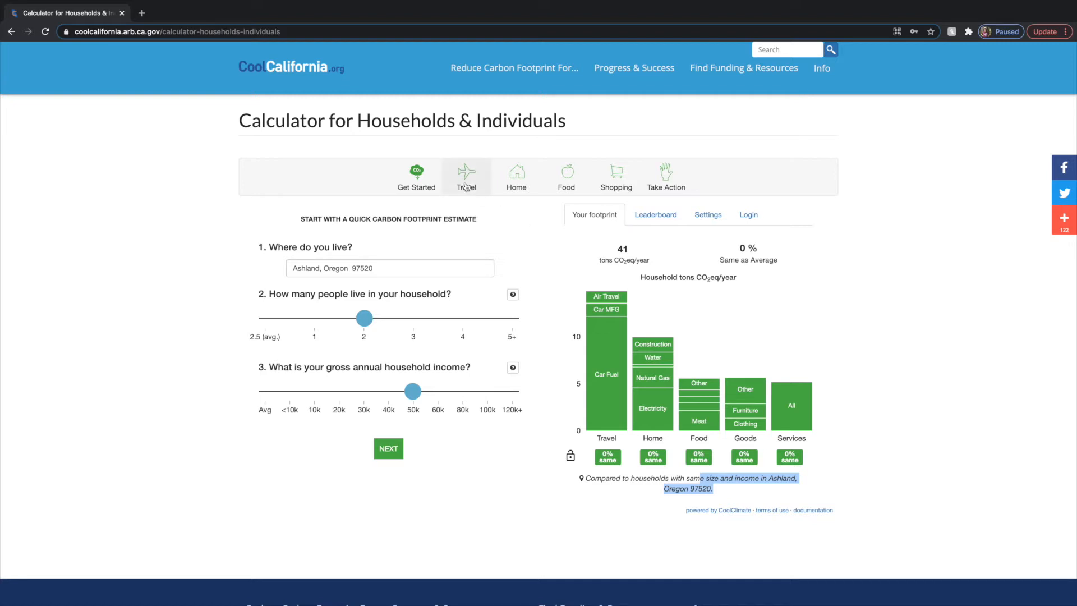
mouse_move(610, 241)
mouse_down()
mouse_move(599, 241)
mouse_move(599, 264)
mouse_move(617, 250)
mouse_up()
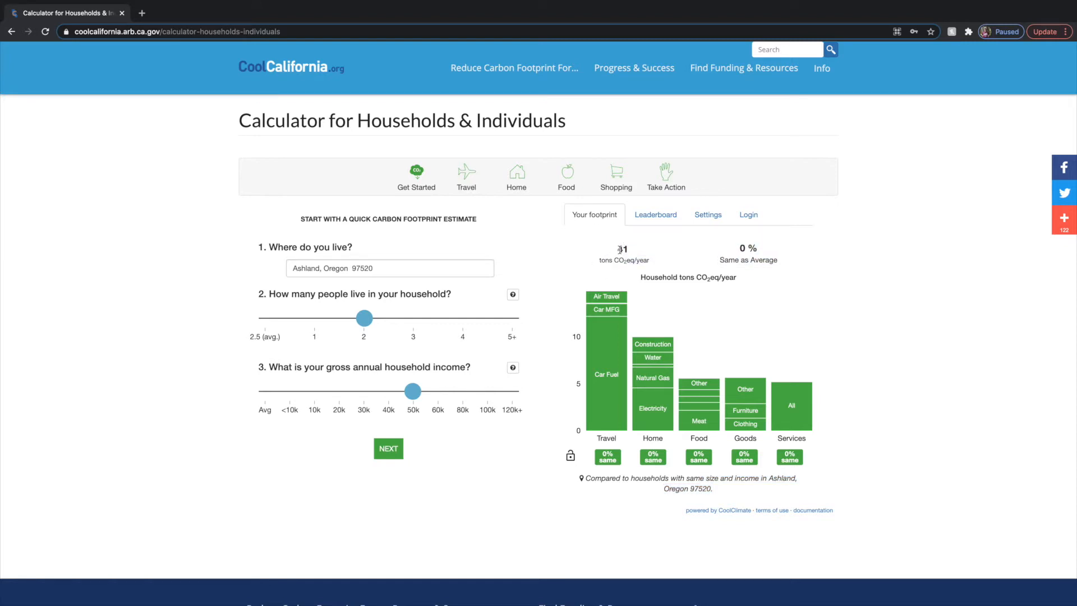
Step: In the Travel section, set the first vehicle to Gasoline with 11,000 mi/yr and 22 mpg
click(464, 177)
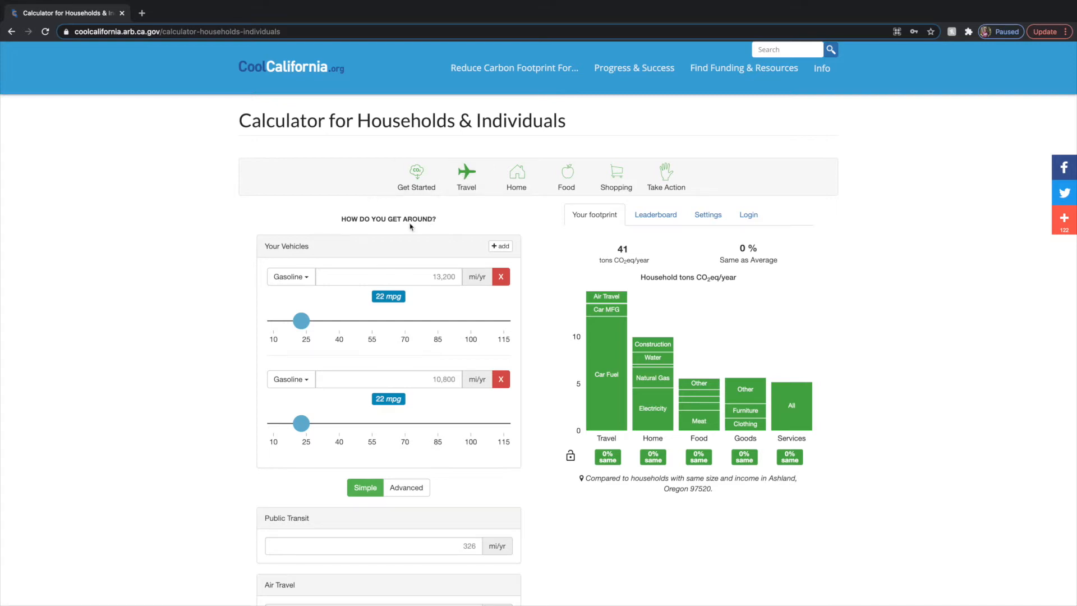
drag(264, 245, 313, 253)
click(313, 256)
click(308, 283)
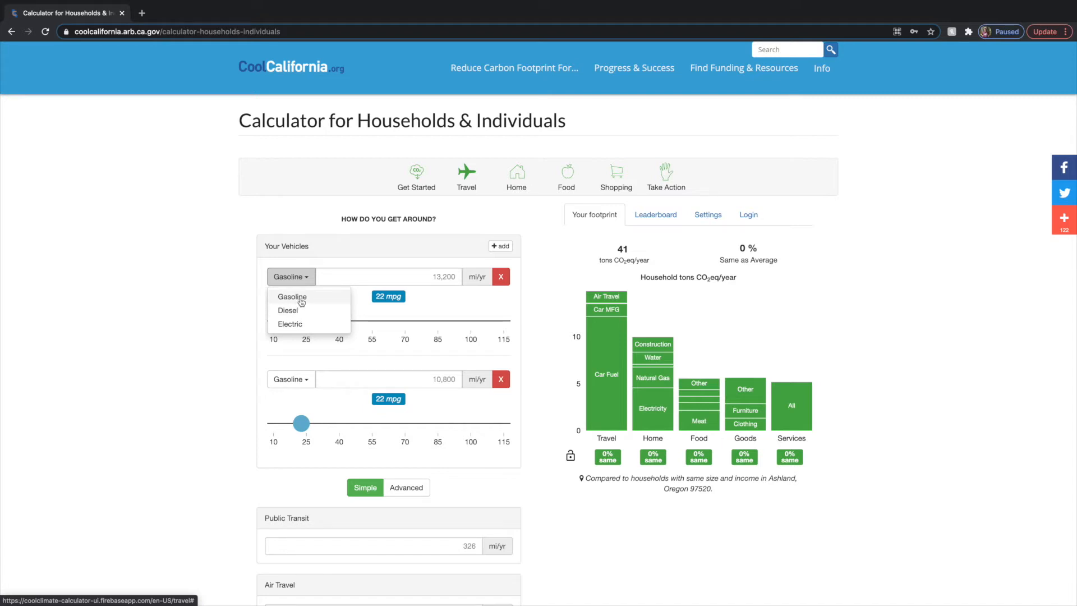
click(422, 268)
click(302, 274)
click(288, 297)
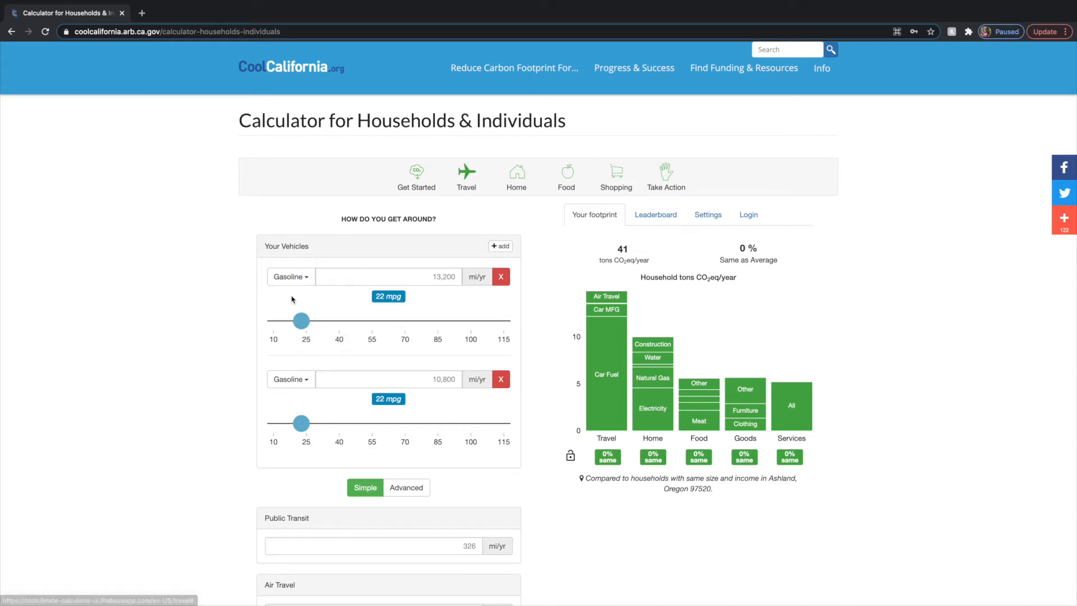
click(435, 278)
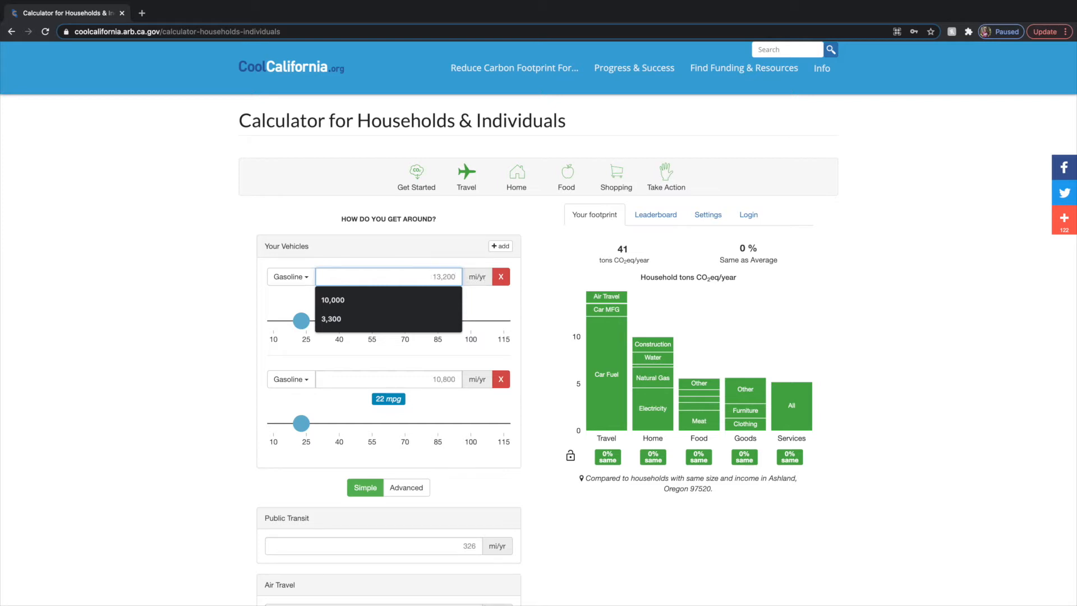
text(11,000)
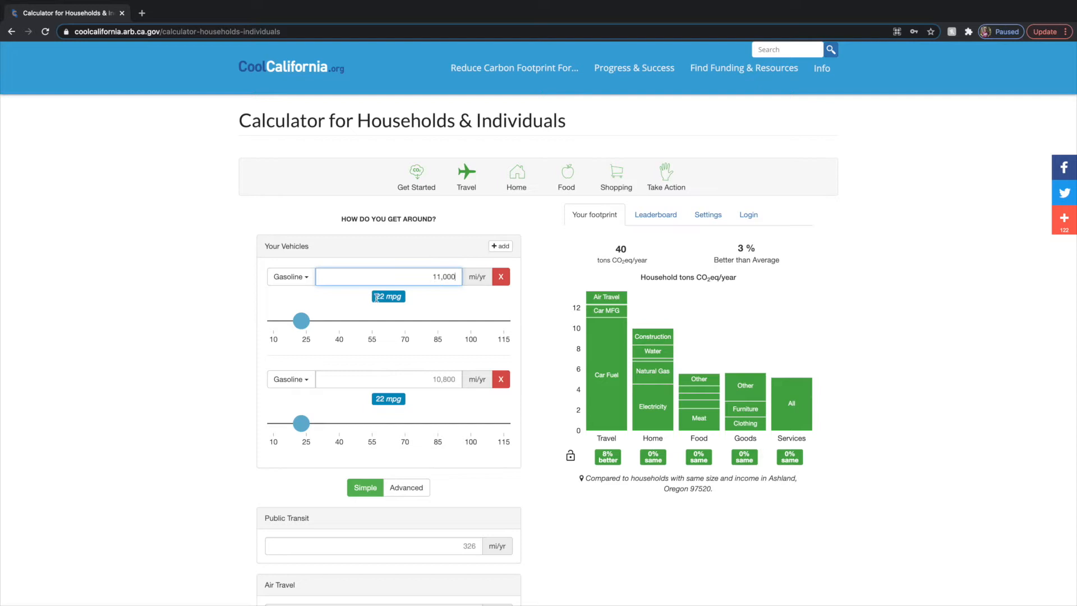
mouse_move(301, 320)
mouse_down()
mouse_move(397, 327)
mouse_move(301, 323)
mouse_up()
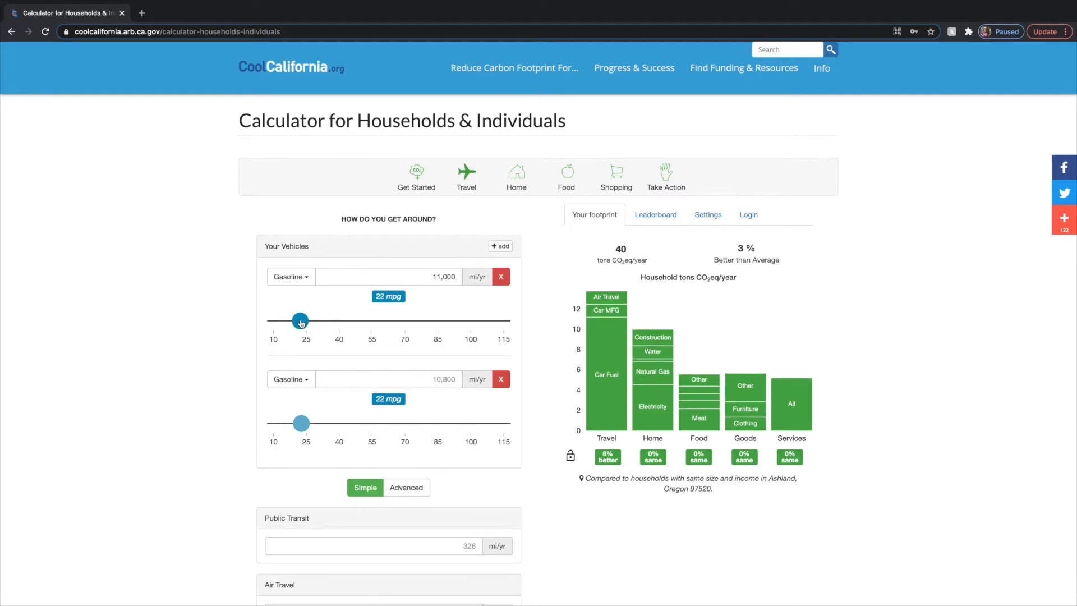
Step: Add a third vehicle with Diesel fuel, 10,000 mi/yr and 30 mpg
click(496, 251)
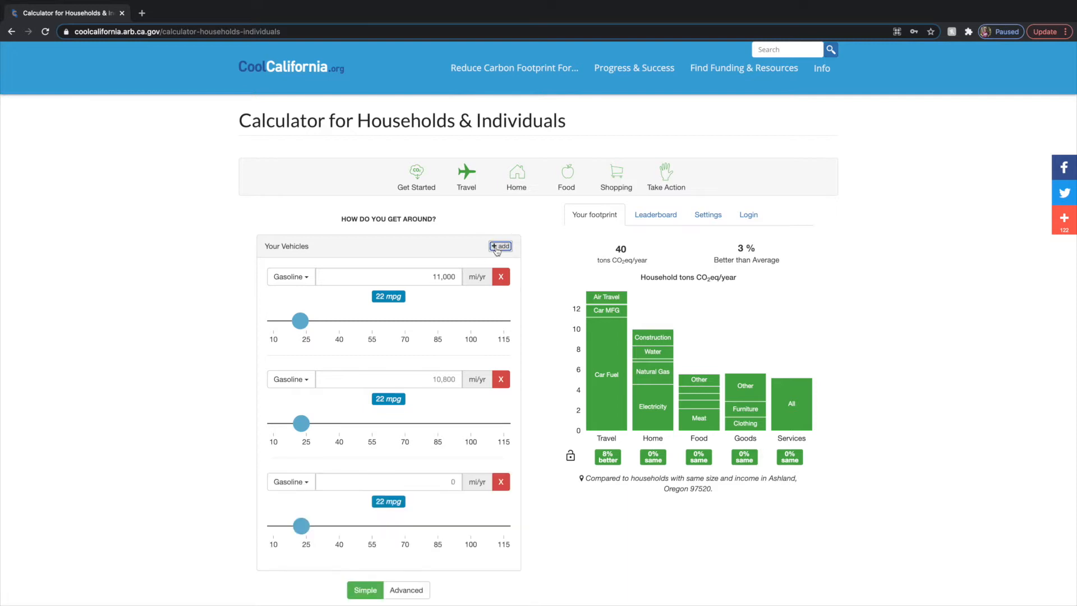
scroll(248, 458, down, 1)
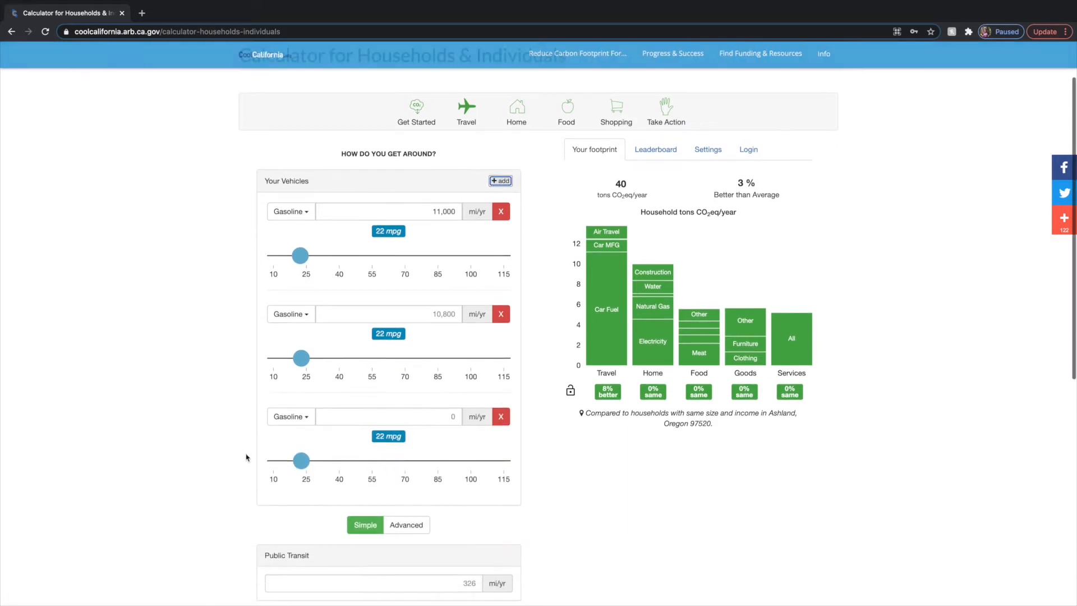
click(298, 419)
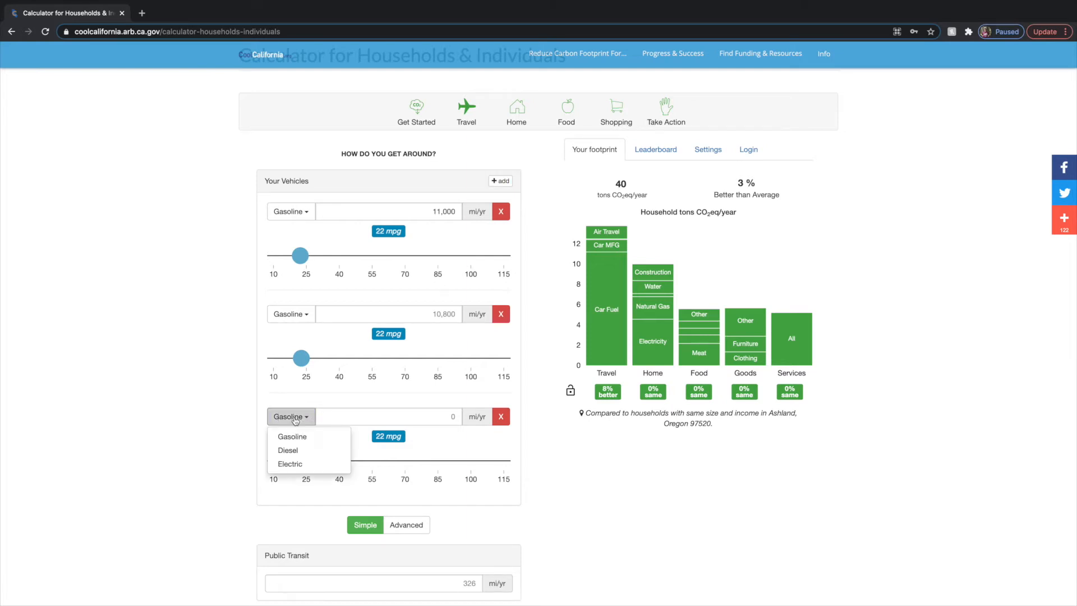
click(309, 451)
click(427, 418)
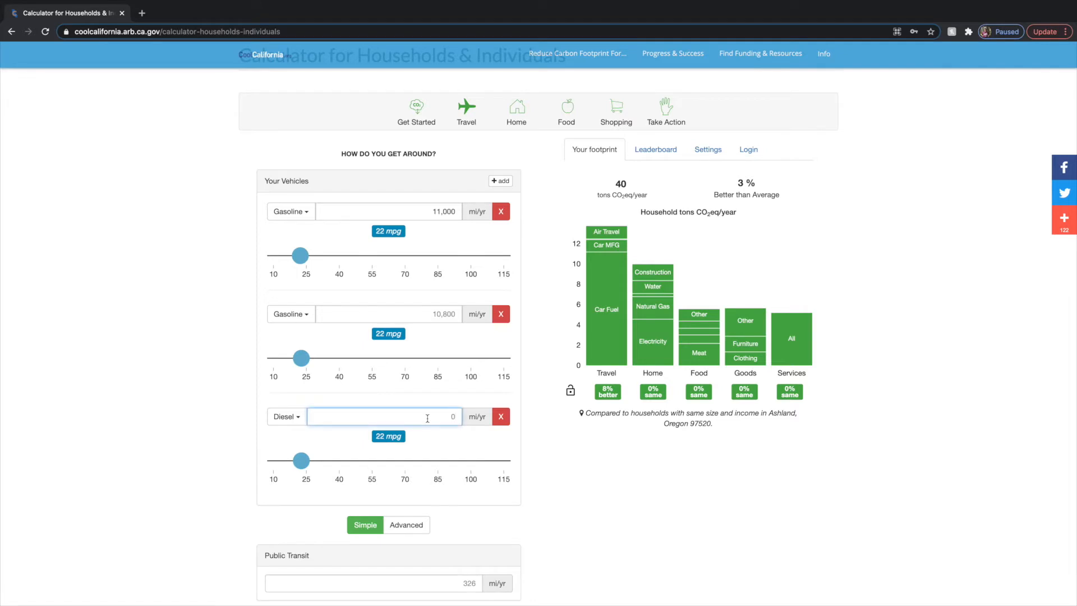
text(10,000)
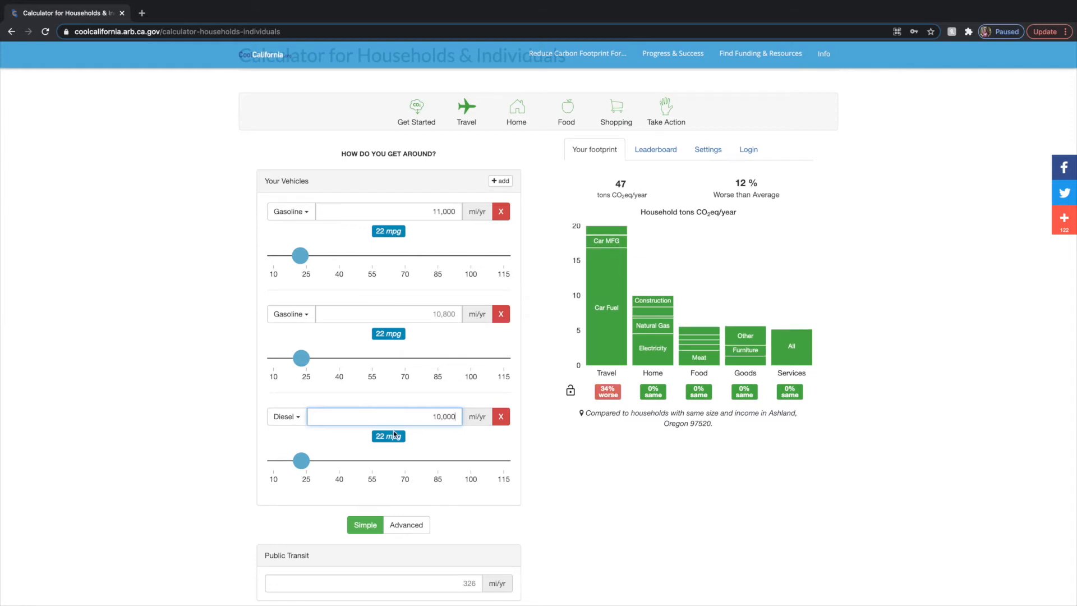
drag(300, 462, 319, 467)
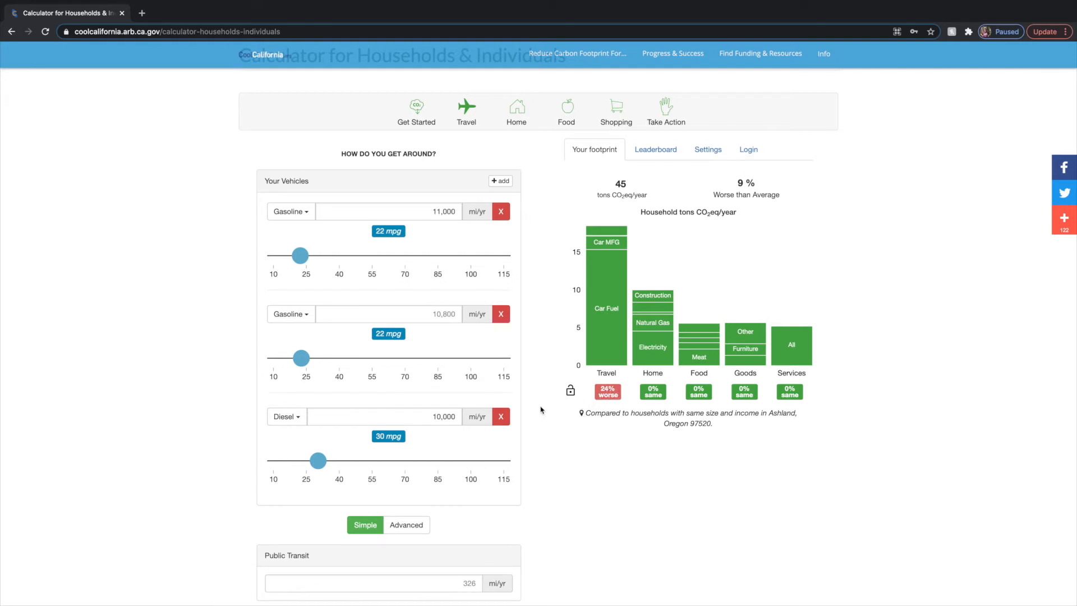
Step: Check the fuel choices of the second gasoline vehicle and remove that vehicle from the list
click(302, 316)
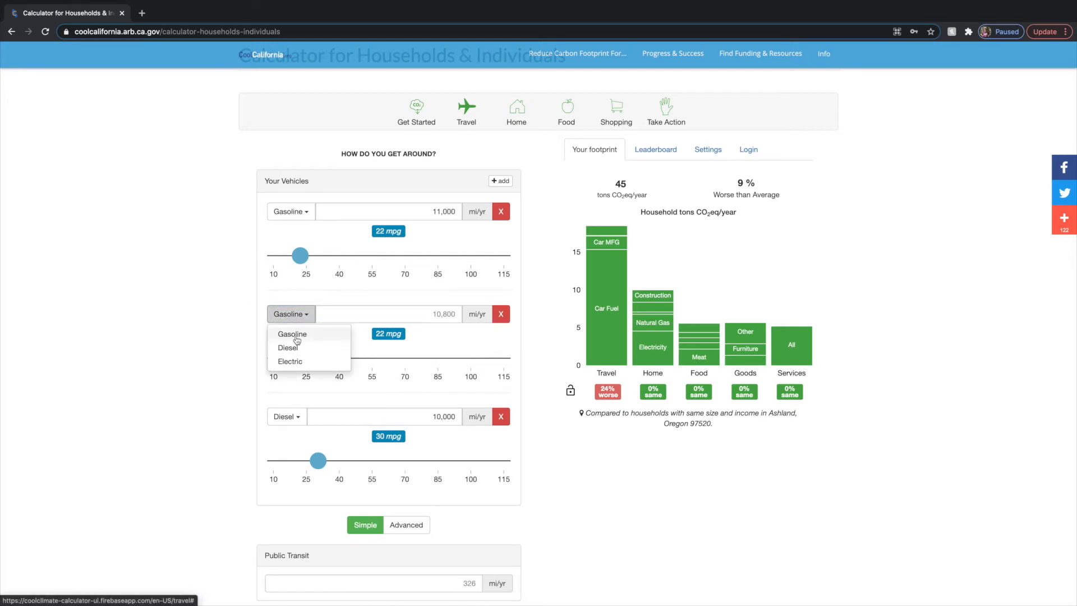
click(516, 337)
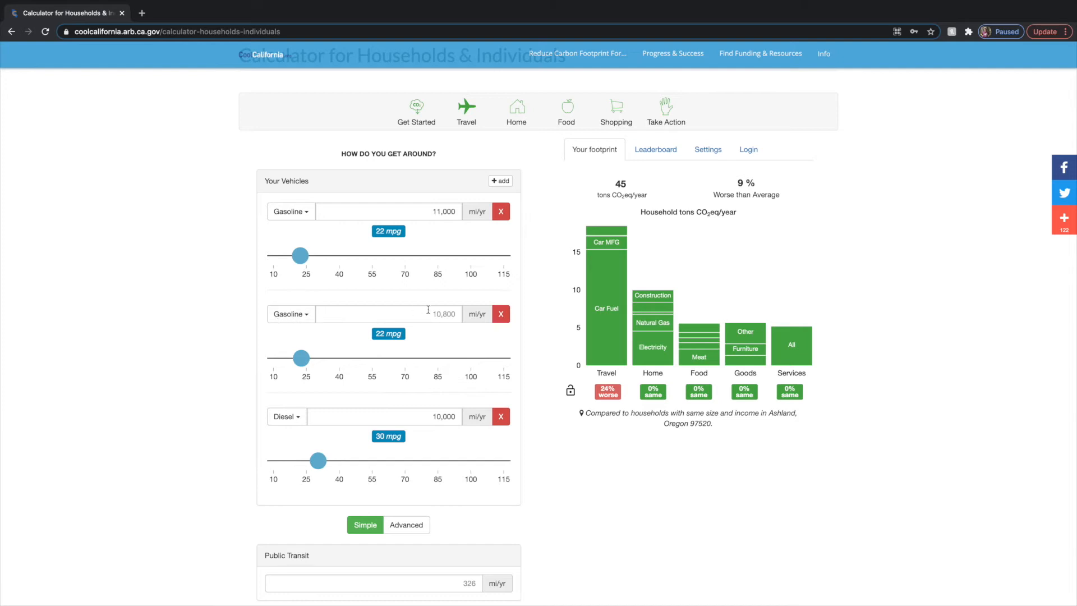
click(502, 315)
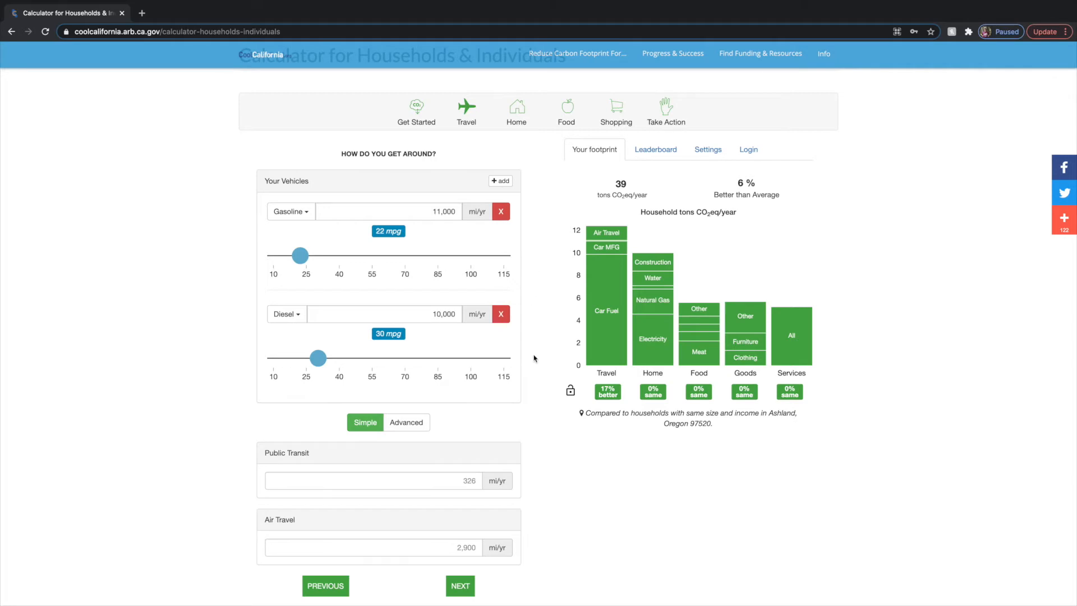
Step: Review the simple Public Transit and Air Travel mileage entries below the vehicles
scroll(534, 358, down, 3)
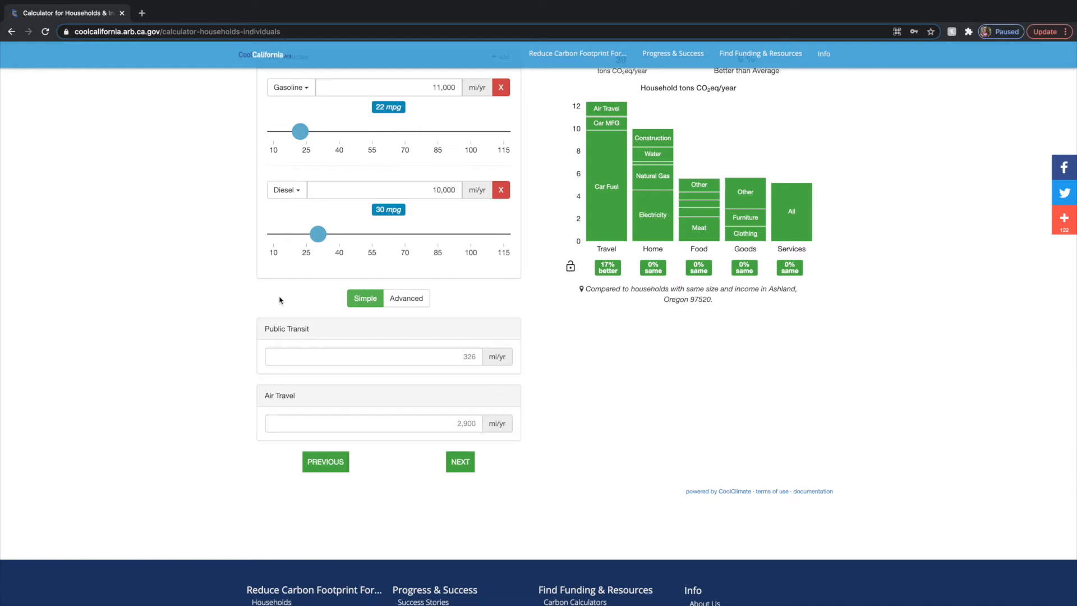
drag(264, 328, 311, 334)
drag(264, 396, 300, 398)
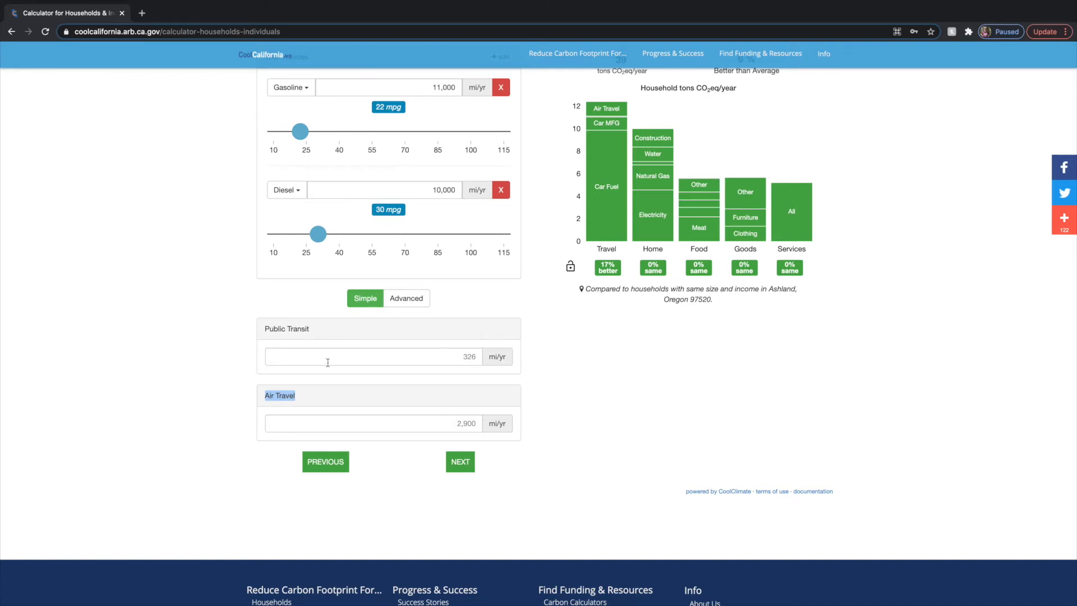
click(359, 302)
click(264, 331)
drag(265, 331, 313, 333)
click(455, 357)
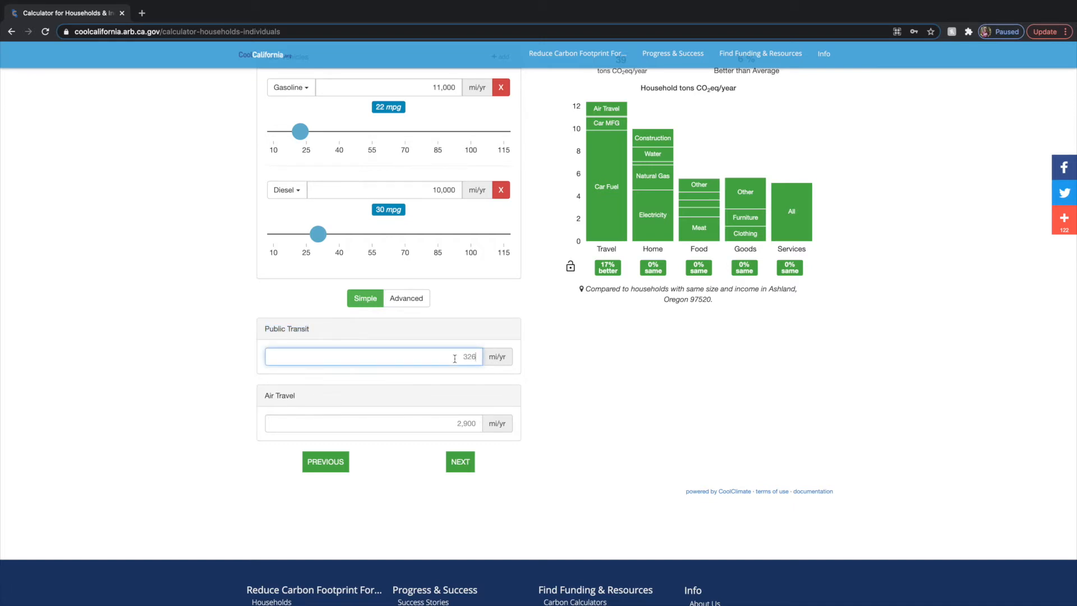
drag(273, 329, 276, 329)
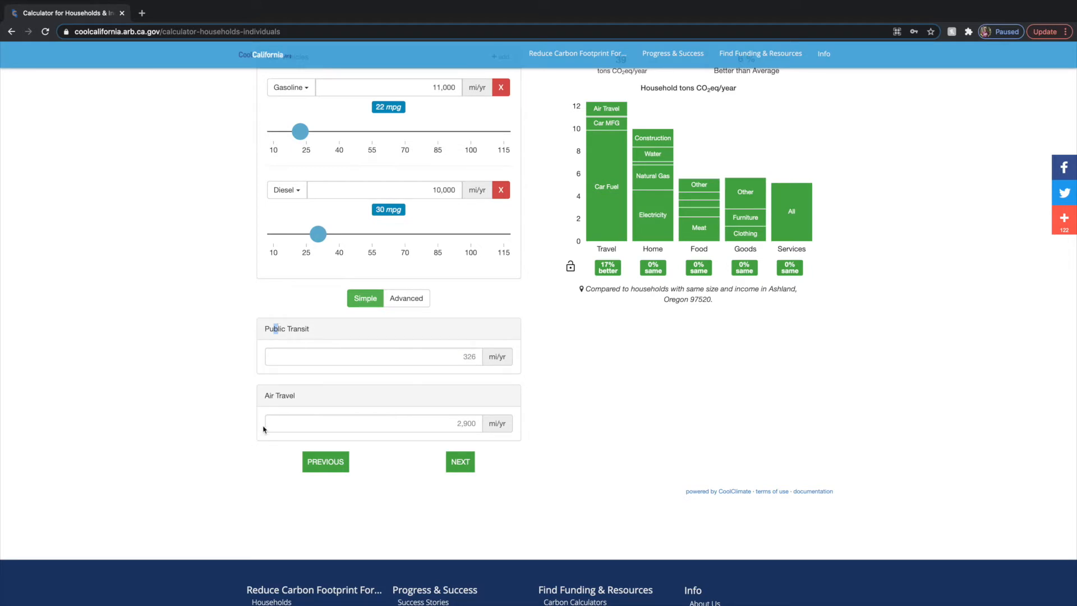
drag(266, 396, 296, 396)
Step: Switch to the advanced travel breakdown and set Bus to 100 mi/yr and Transit Rail, Commuter Rail and Inter-city Rail to 0
click(407, 299)
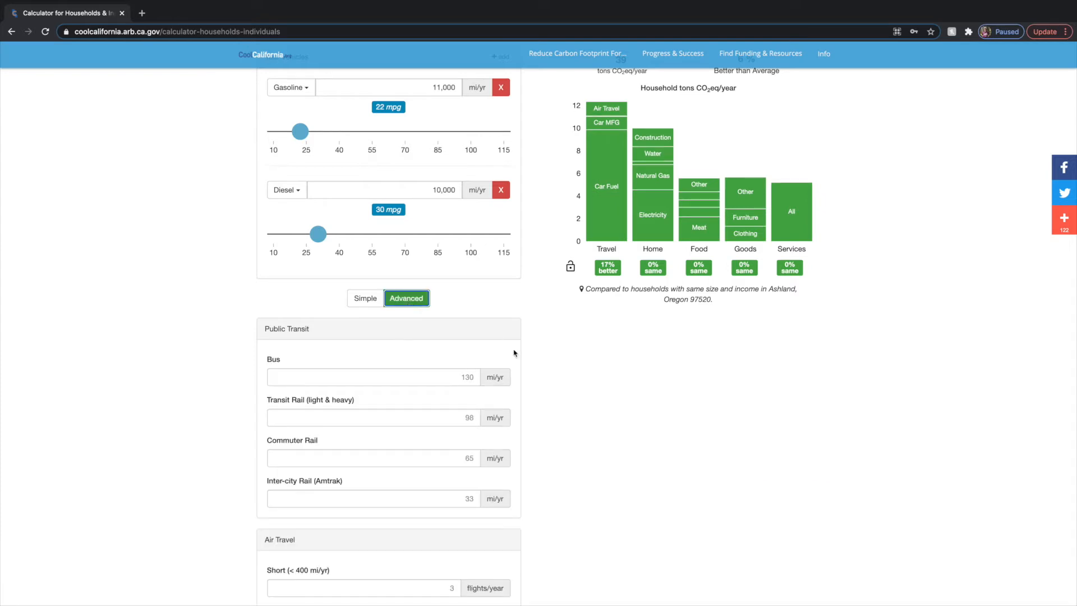
click(449, 377)
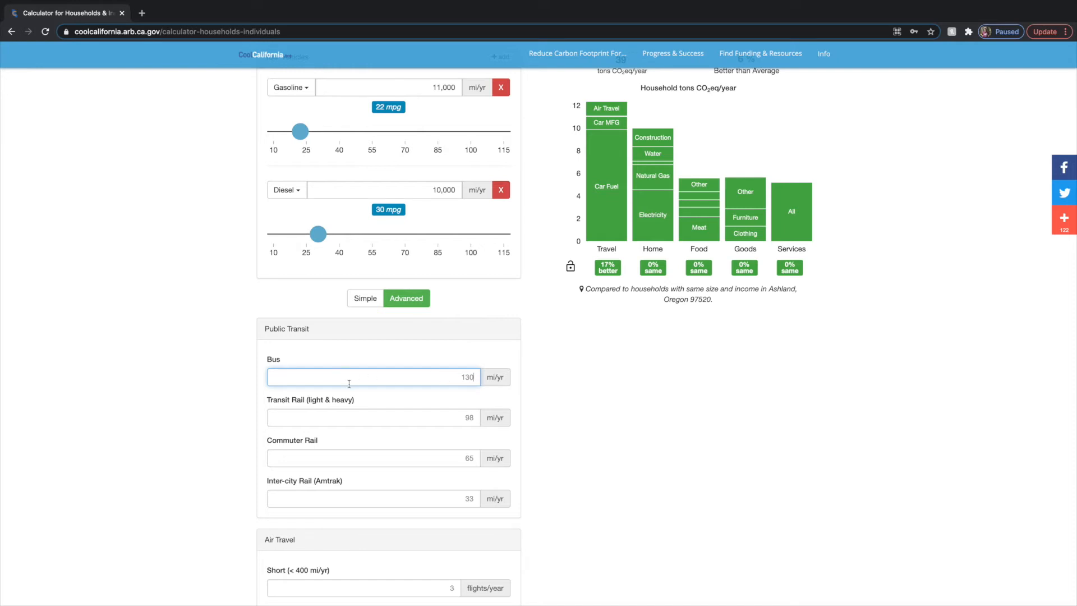
text(100)
click(403, 420)
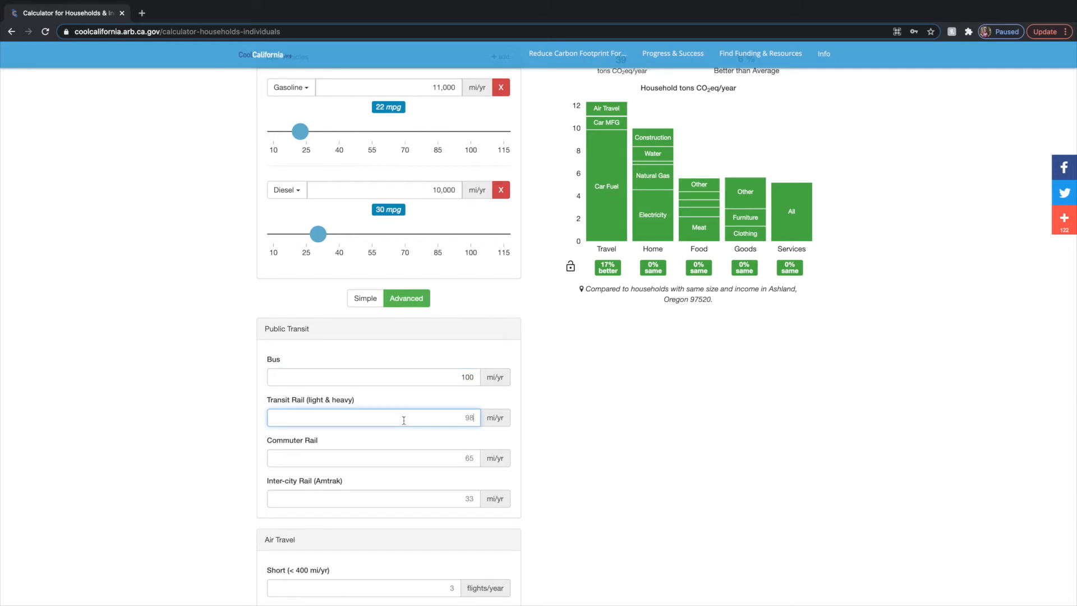
text(0)
click(448, 462)
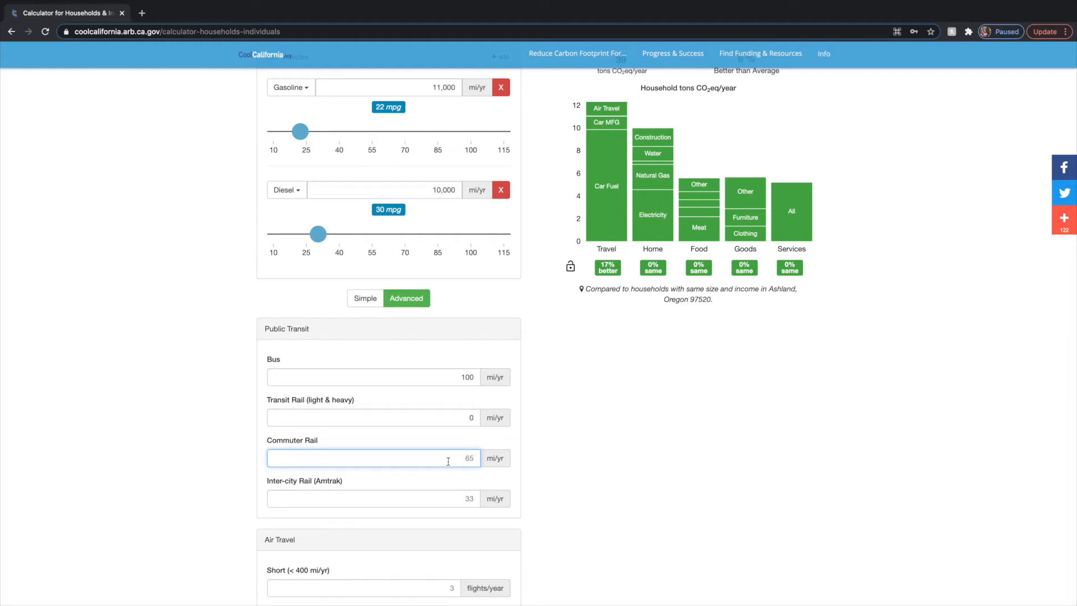
text(0)
click(456, 499)
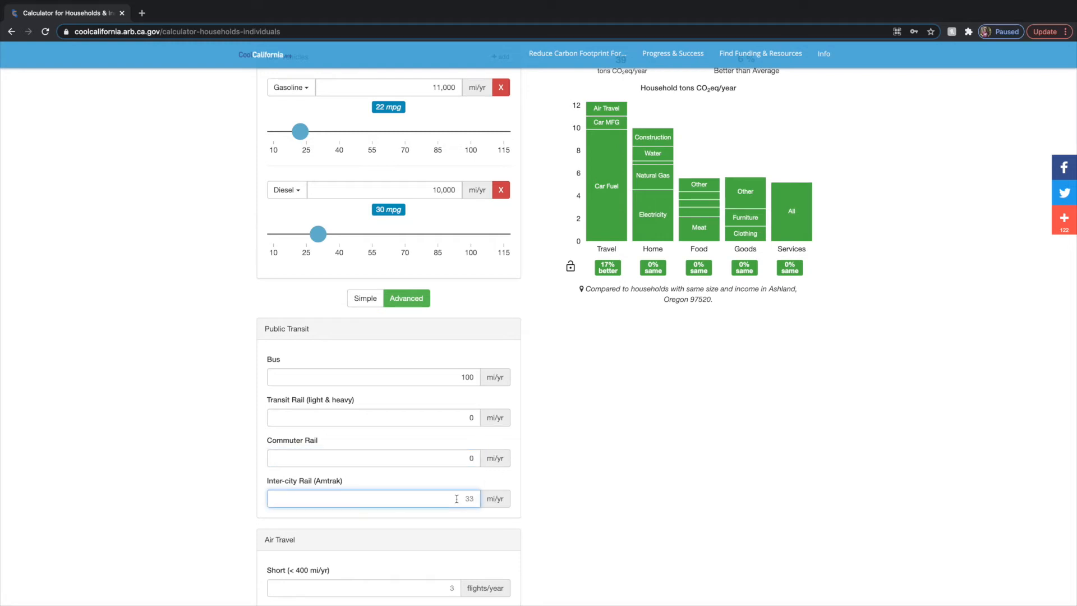
text(0)
click(568, 498)
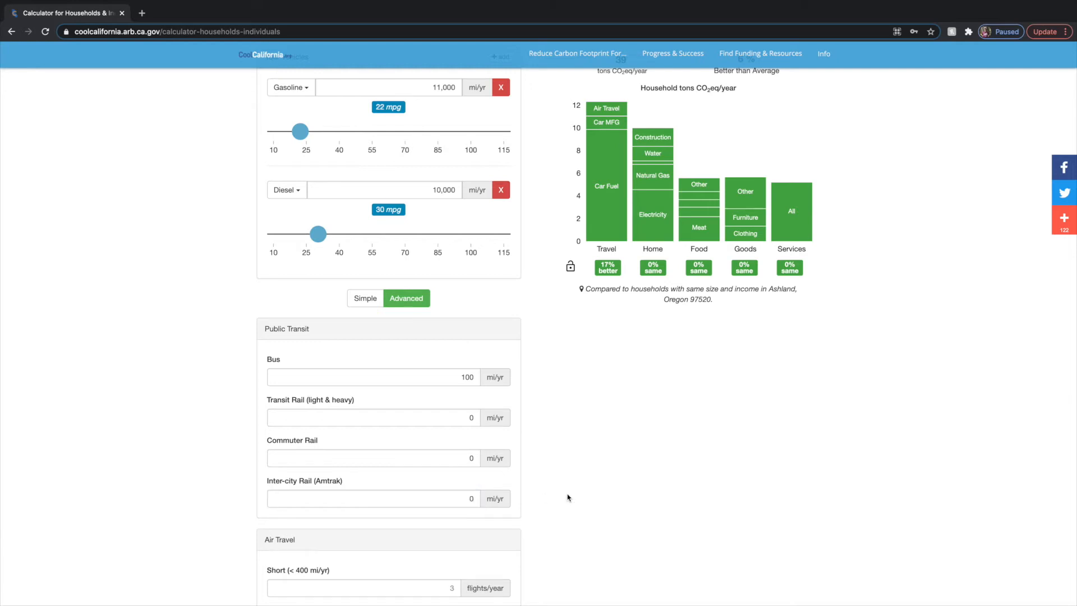
Step: Examine the Air Travel entries for short, medium, long and extended flights per year
scroll(568, 497, down, 3)
scroll(568, 498, down, 2)
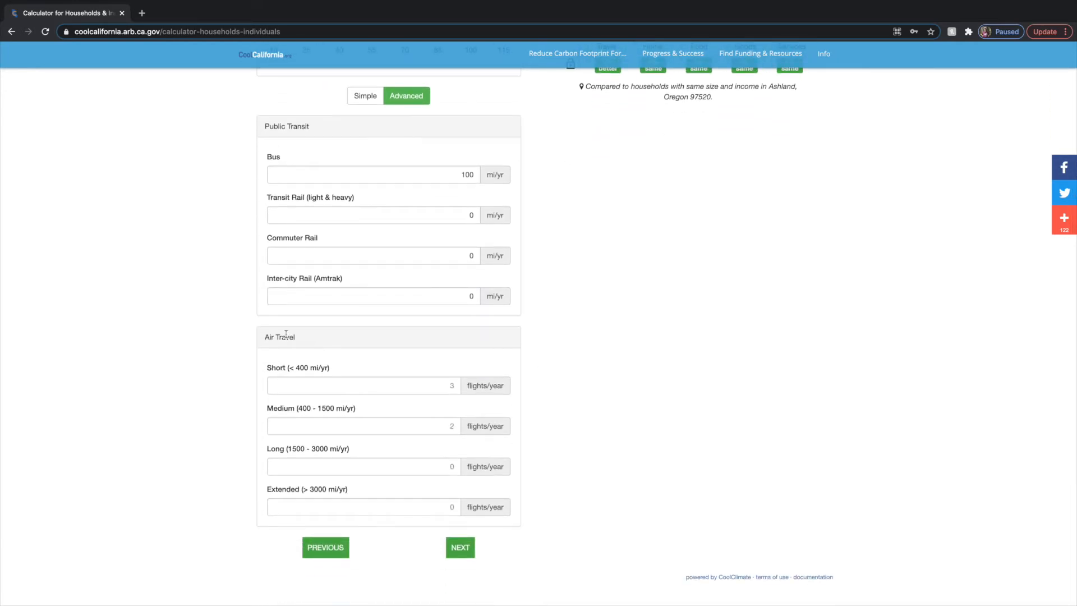
click(432, 385)
click(449, 427)
click(454, 464)
click(455, 507)
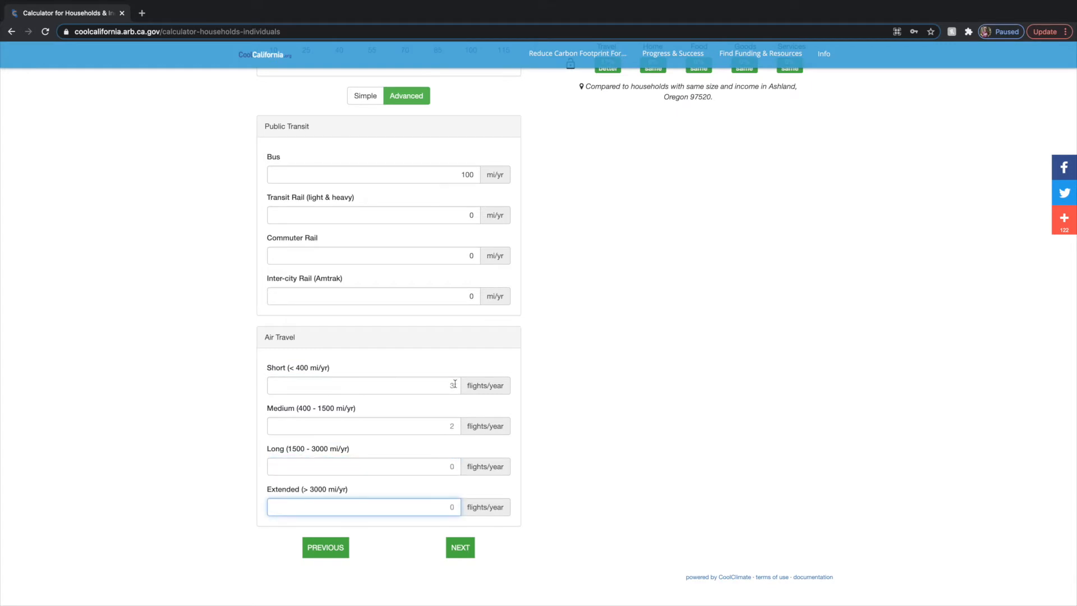
scroll(455, 384, up, 2)
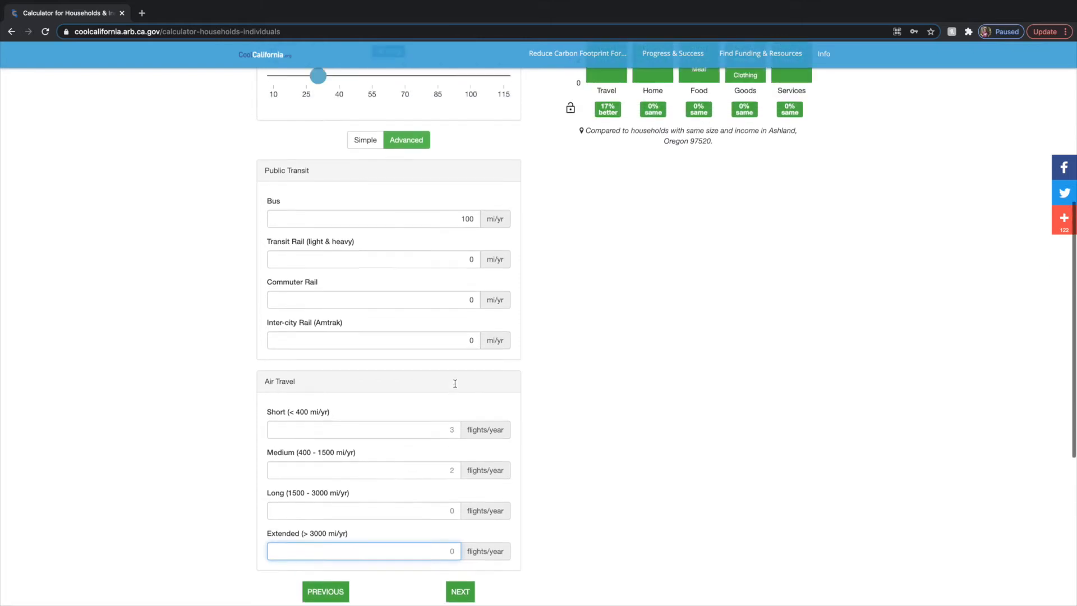
scroll(604, 390, down, 3)
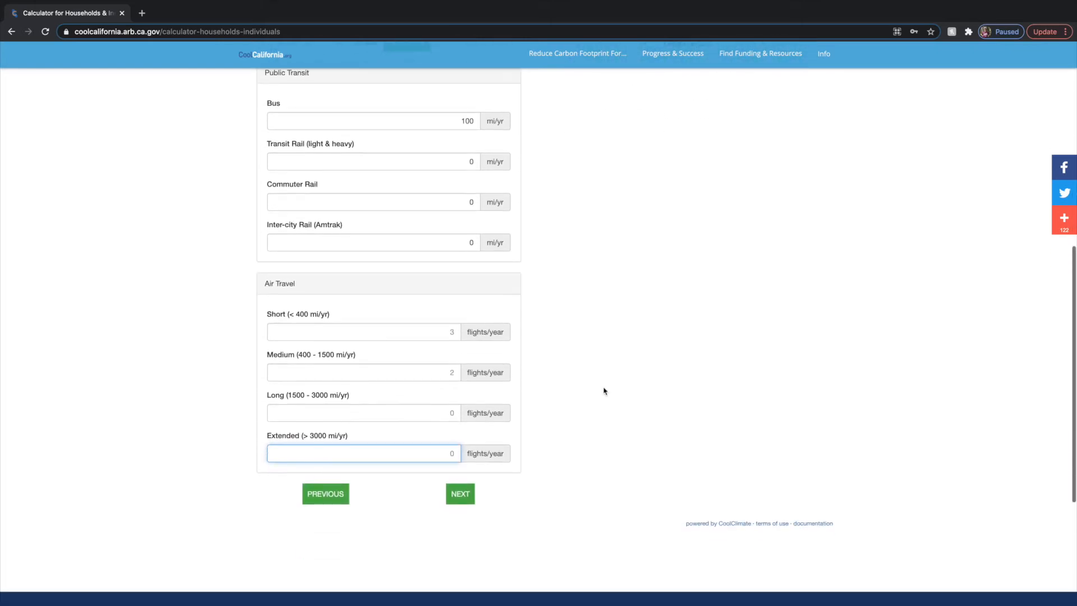
Step: Set the short flights (< 400 mi) to 4 per year
click(441, 333)
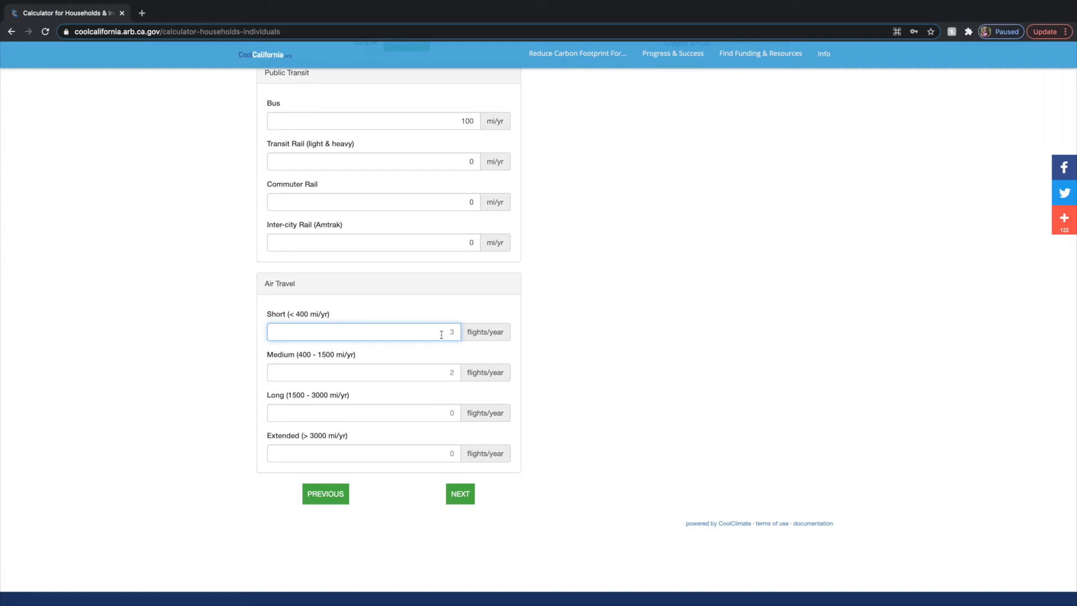
text(33)
scroll(622, 221, up, 4)
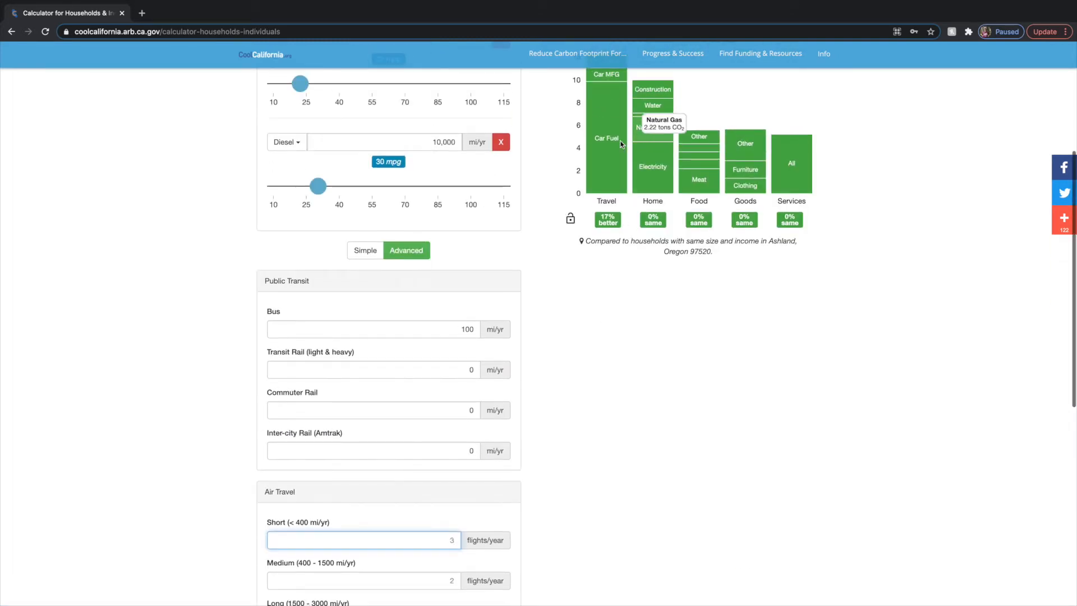
scroll(584, 418, down, 1)
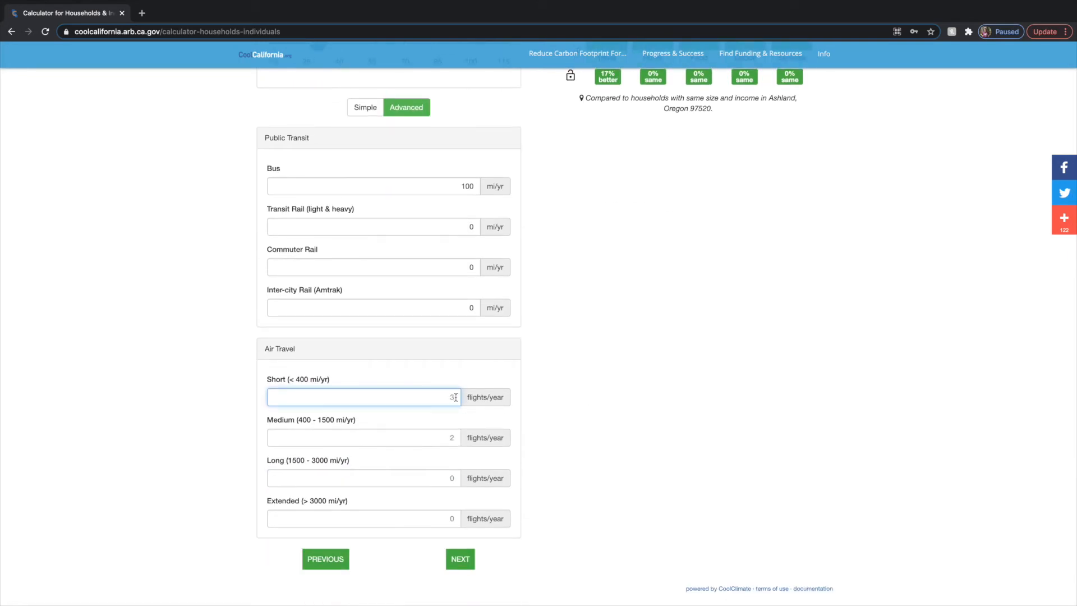
scroll(456, 397, down, 1)
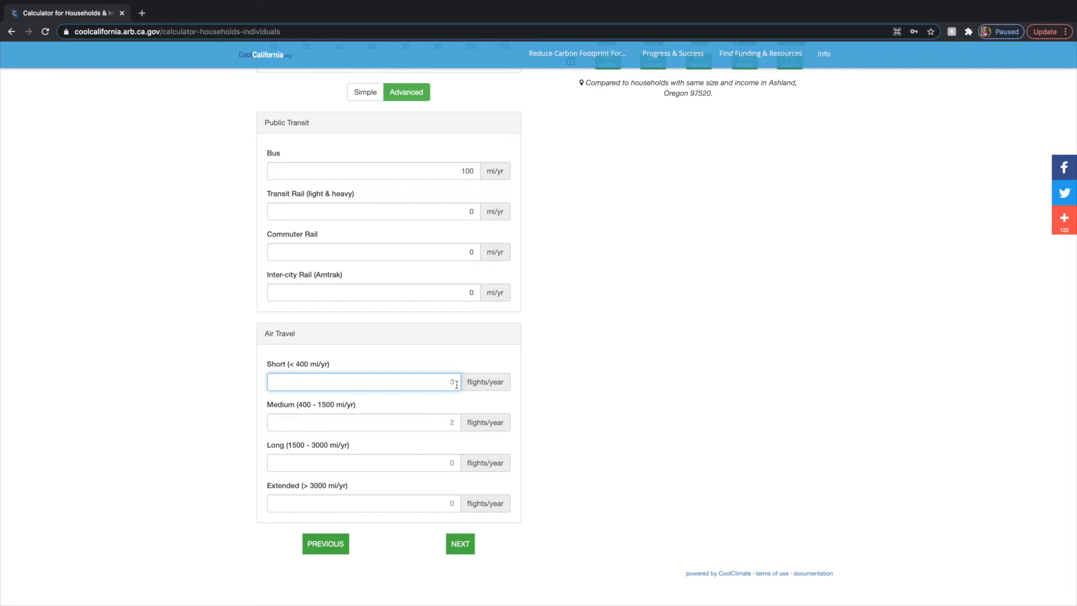
key(BackSpace)
text(4)
drag(295, 364, 328, 364)
drag(267, 405, 362, 412)
click(426, 383)
drag(456, 381, 447, 381)
Step: Set the medium and long flights to 2 per year each and extended flights to 0, and continue to the Home section
click(443, 423)
text(2)
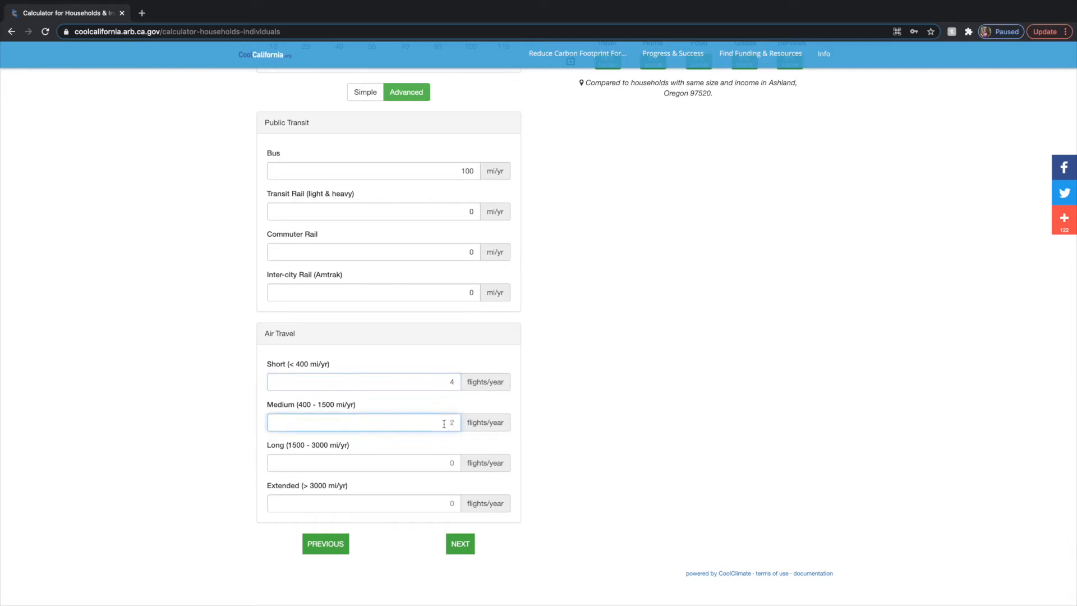
click(443, 464)
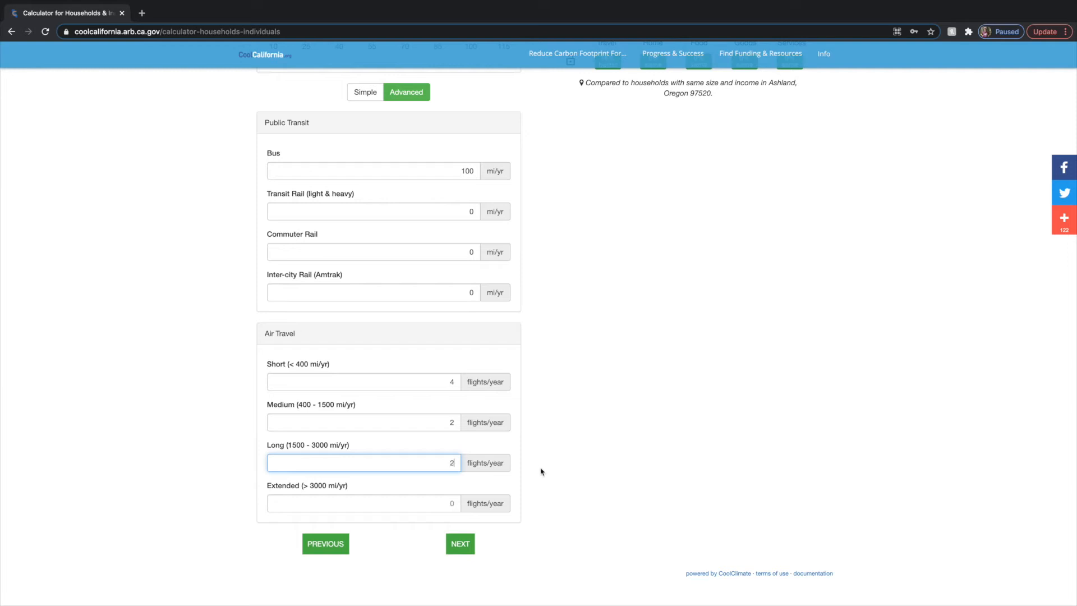
text(2)
click(451, 422)
click(454, 460)
scroll(527, 461, up, 1)
click(444, 509)
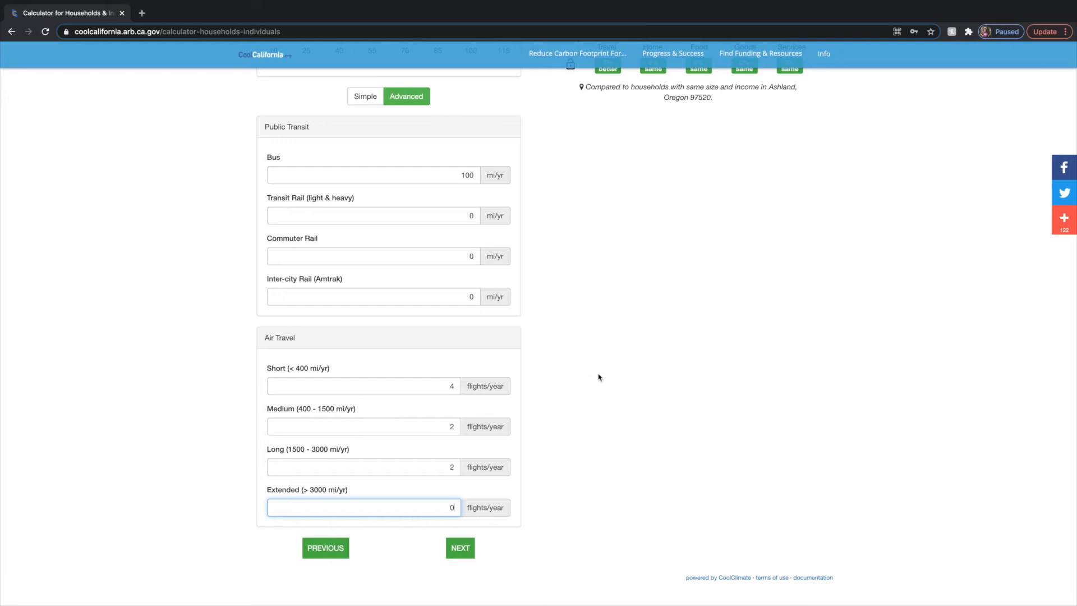
click(463, 550)
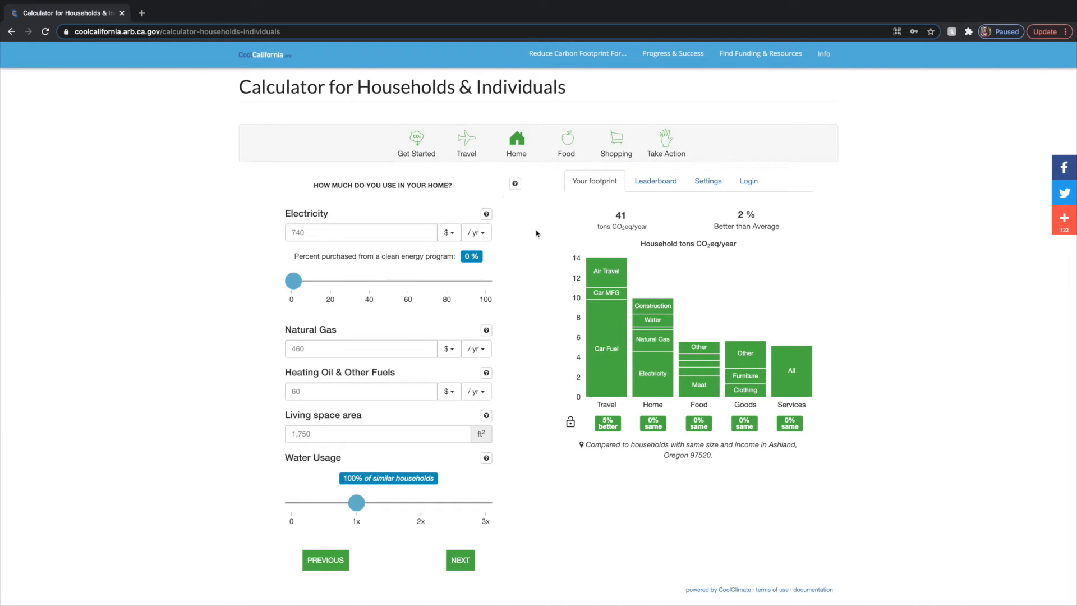
Step: Examine the footprint chart's travel segments, total emissions and category breakdown, along with the home energy entries
mouse_move(607, 269)
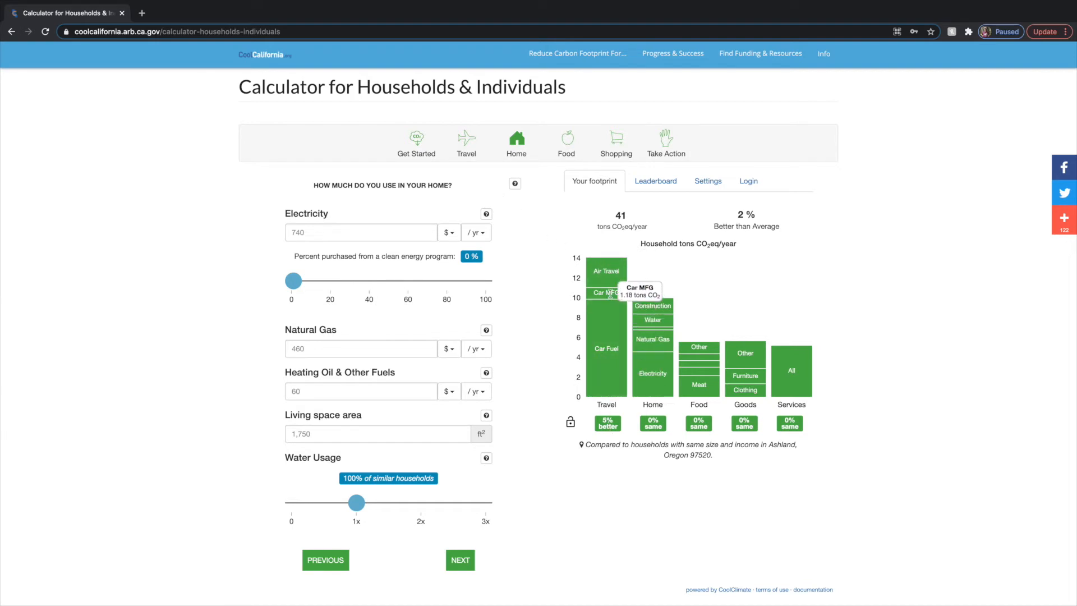
drag(597, 406, 610, 389)
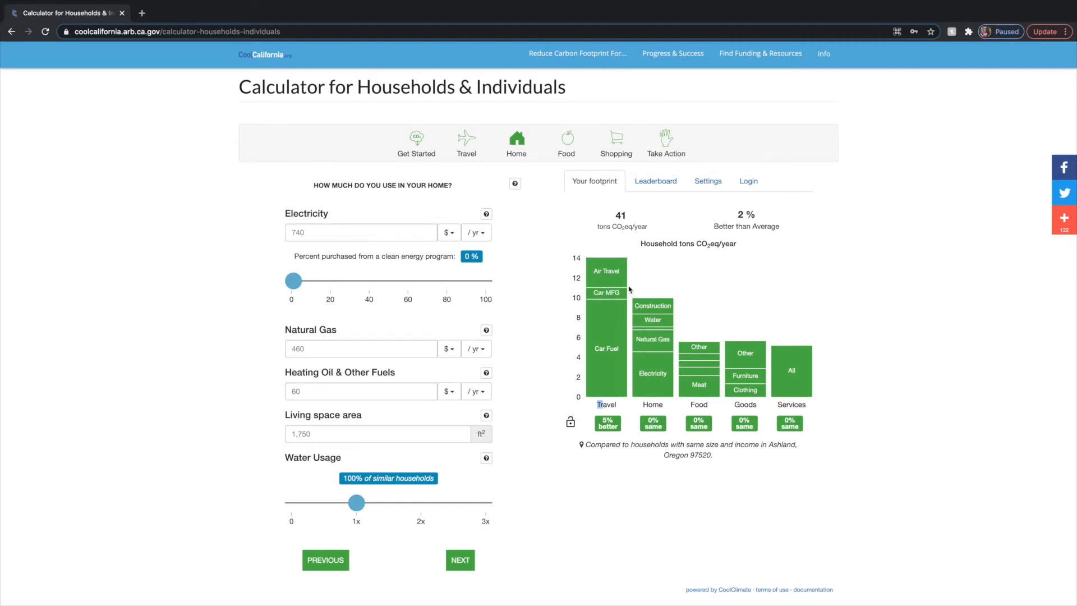
mouse_move(609, 268)
mouse_move(605, 321)
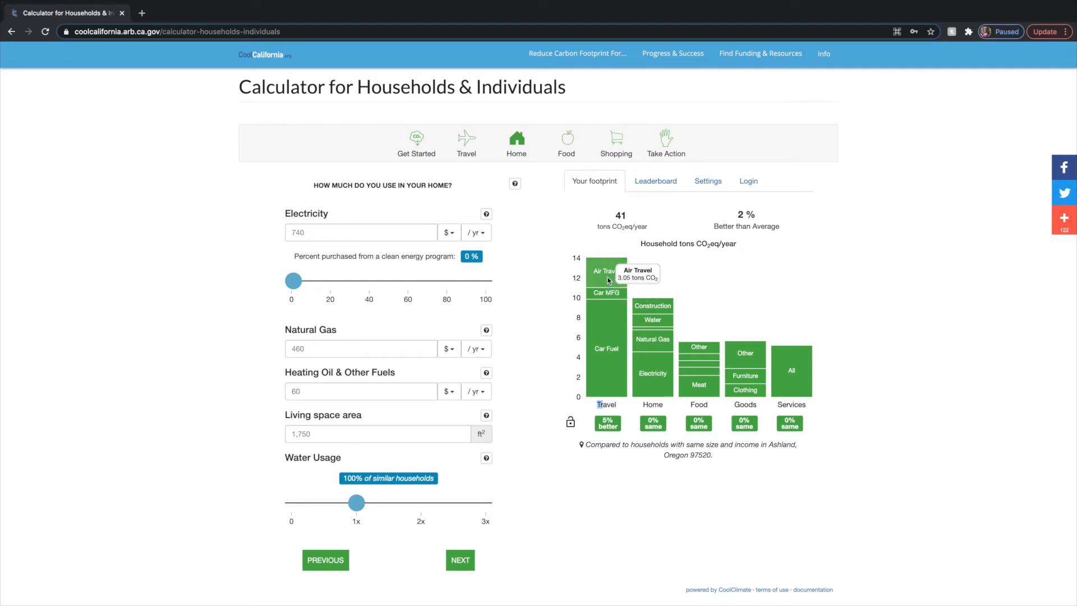
drag(615, 215, 630, 216)
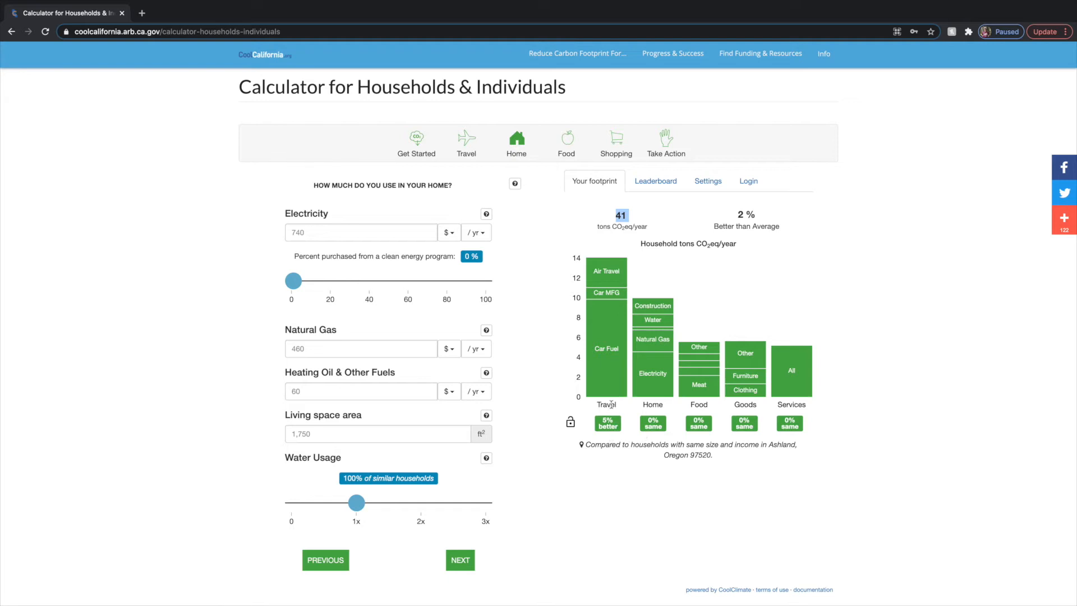
drag(598, 405, 813, 411)
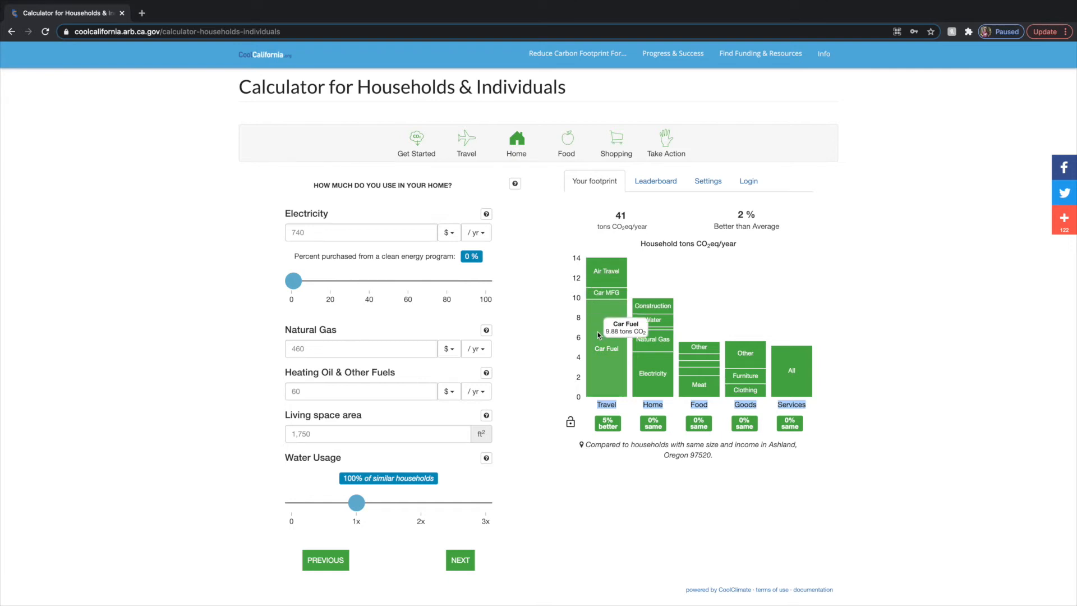
click(606, 404)
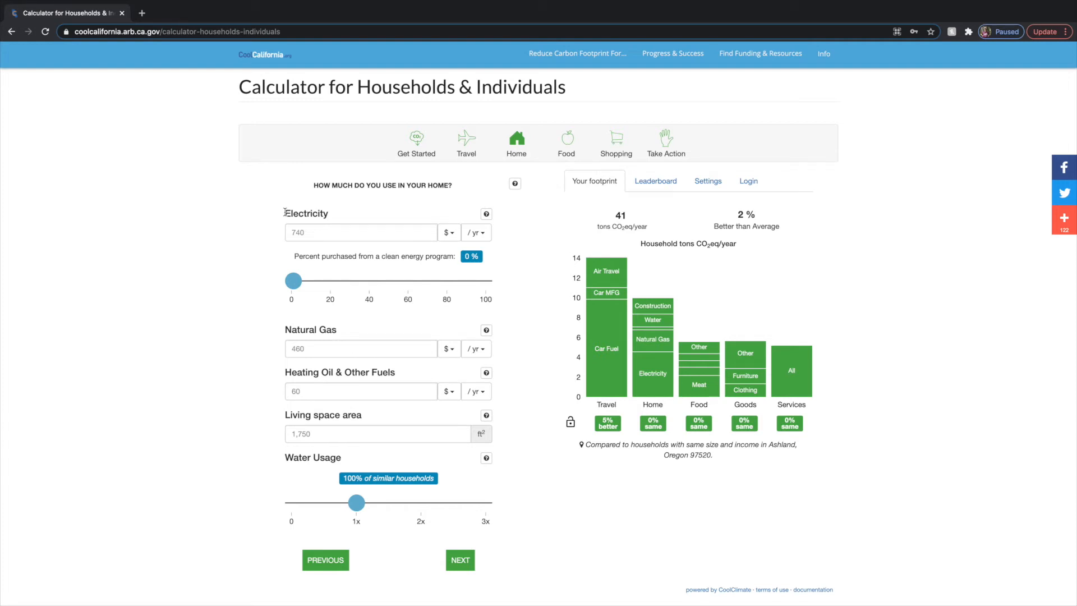
drag(285, 330, 339, 332)
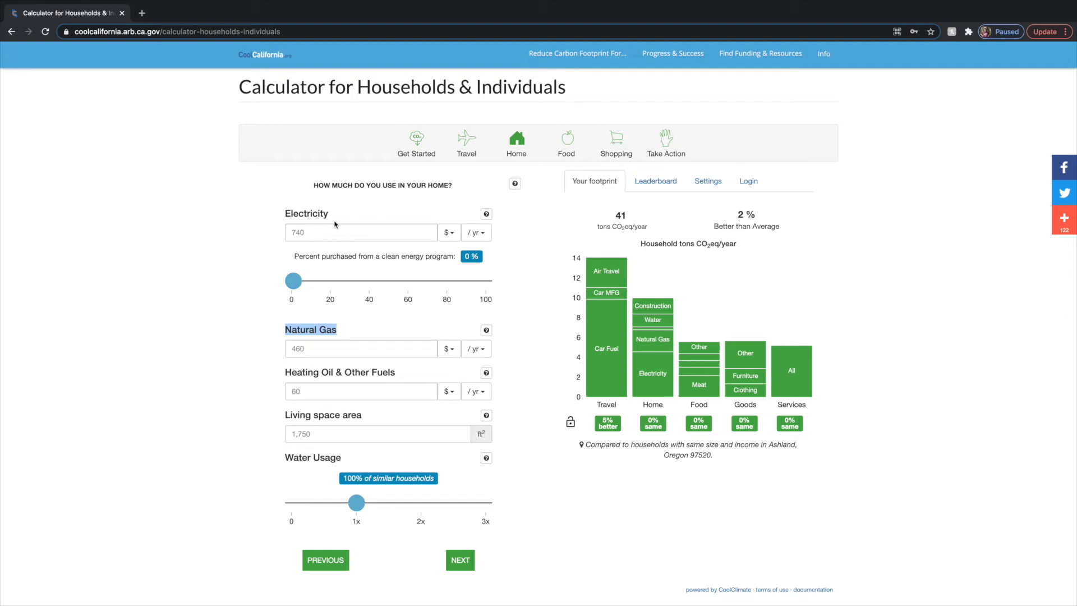
Step: Check the Electricity unit and period choices, trying kWh before returning to dollars
click(451, 235)
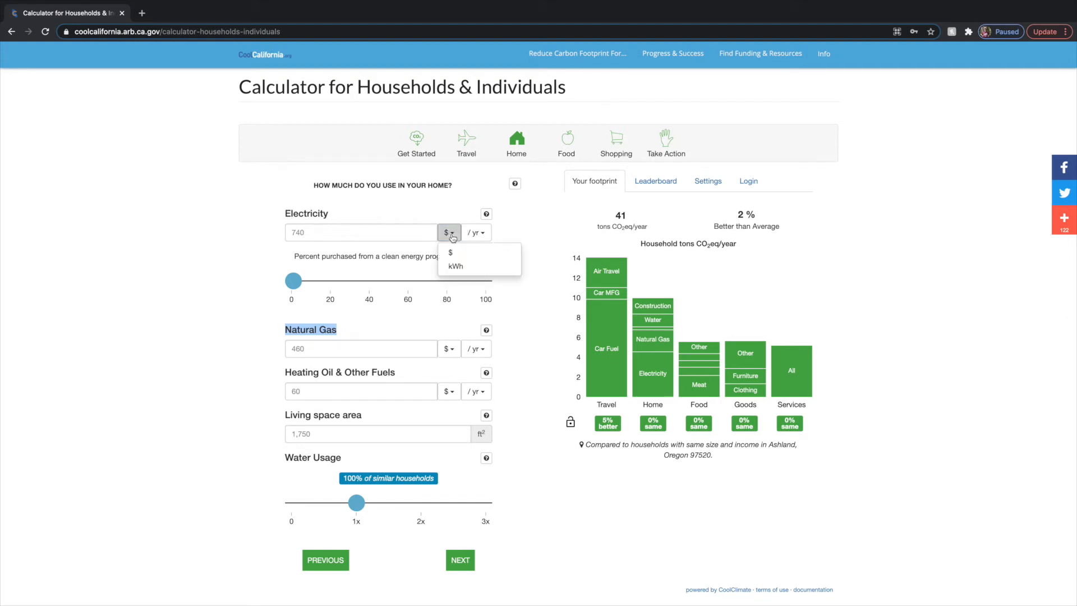
click(468, 253)
click(476, 235)
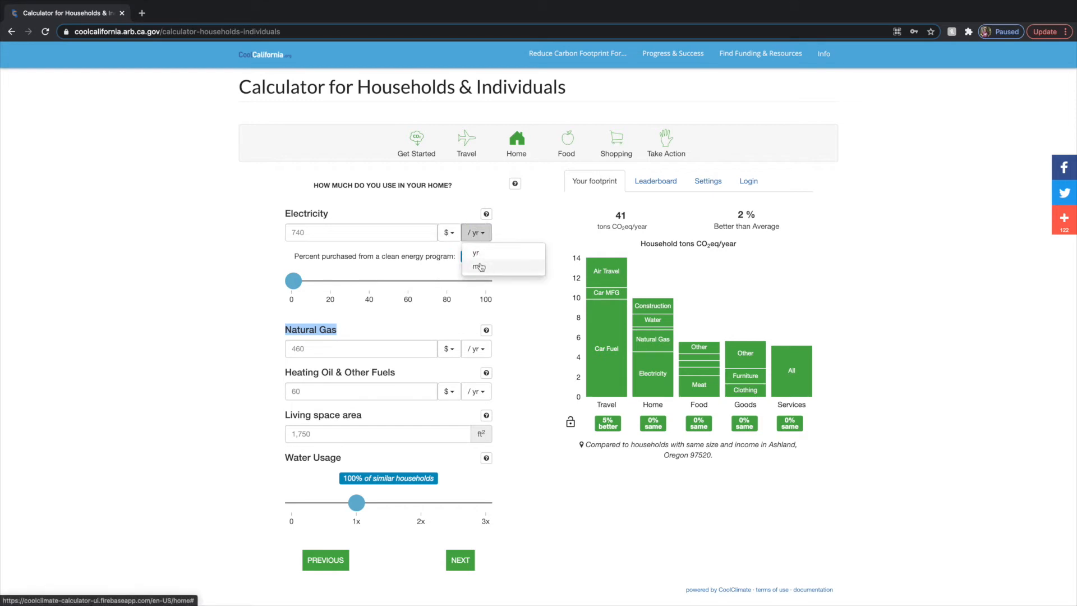
click(452, 219)
click(451, 233)
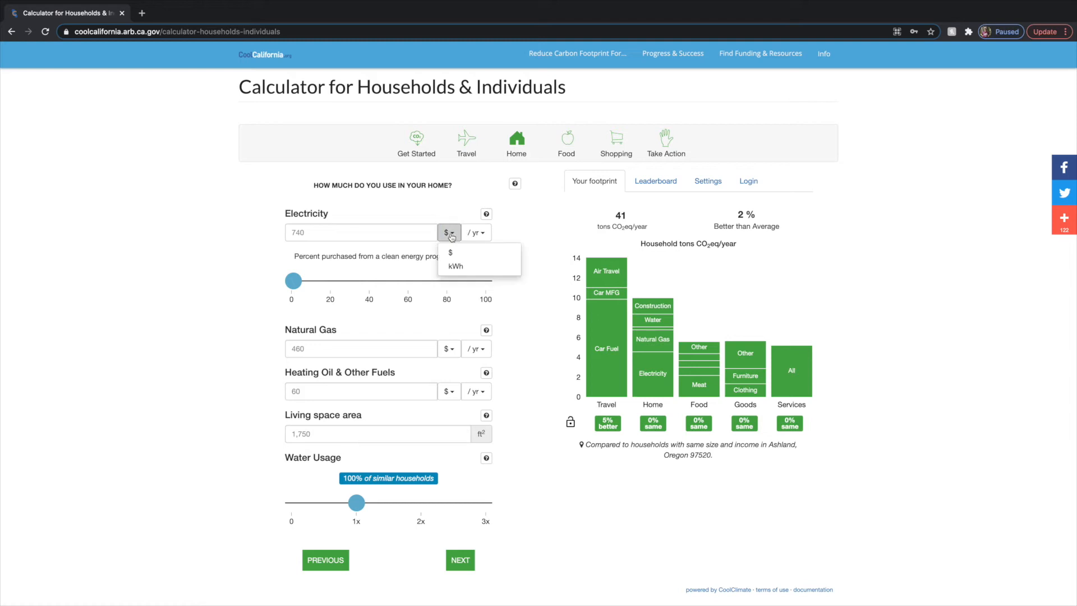
click(473, 267)
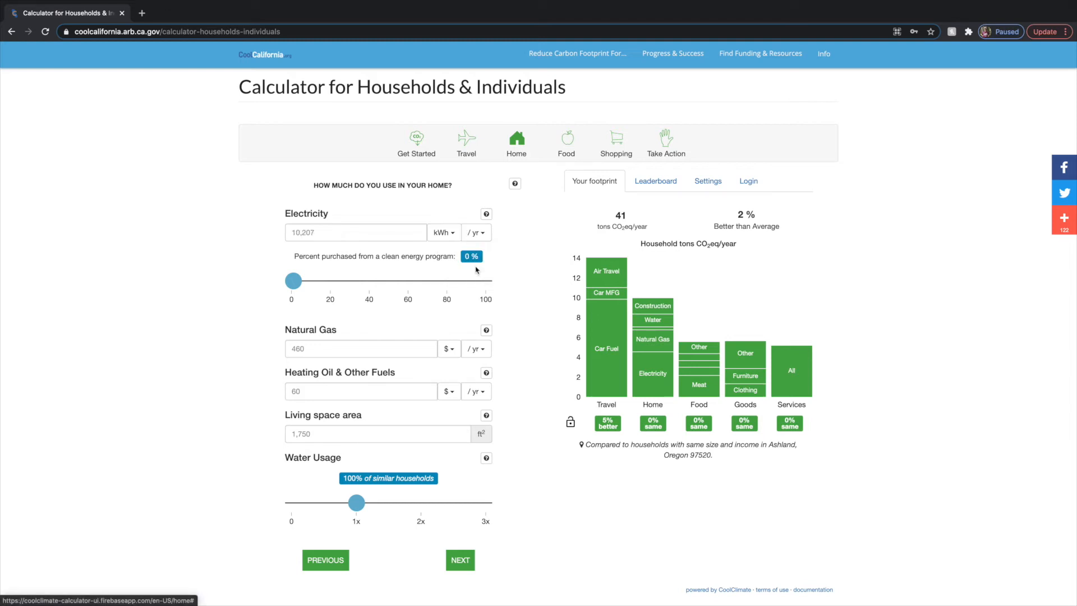
click(482, 235)
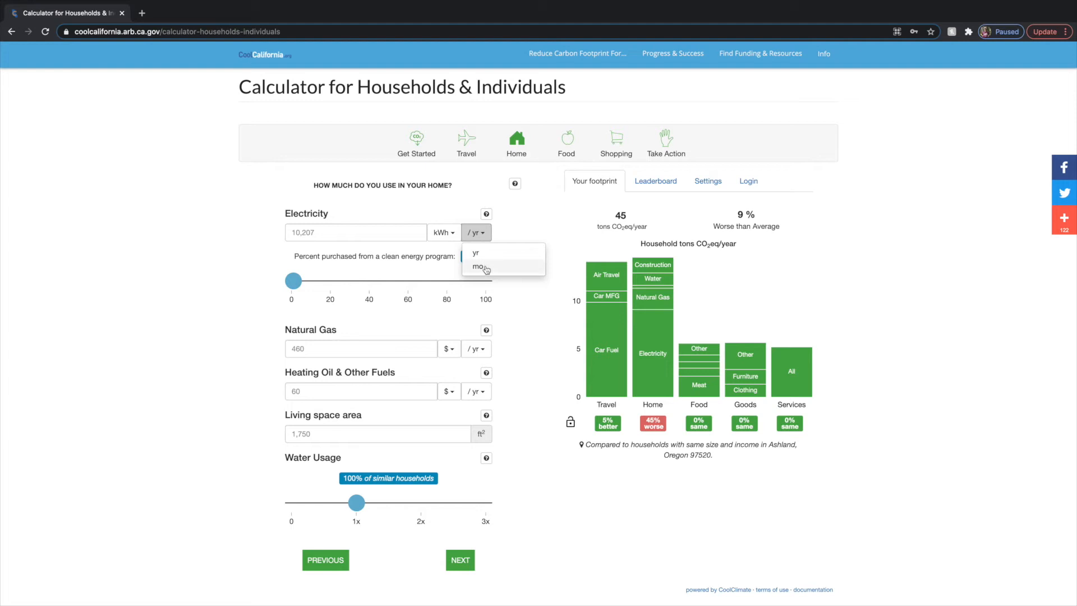
click(339, 232)
click(443, 232)
click(445, 253)
Step: Set the household's Electricity use to $100 per month
click(324, 234)
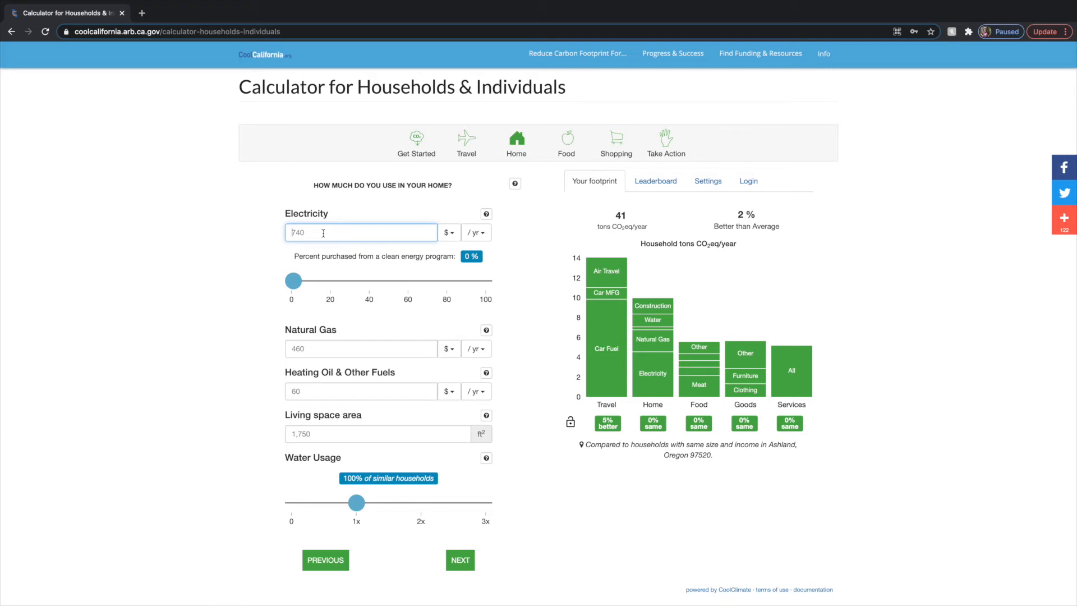
text(100)
click(394, 209)
click(475, 232)
click(480, 267)
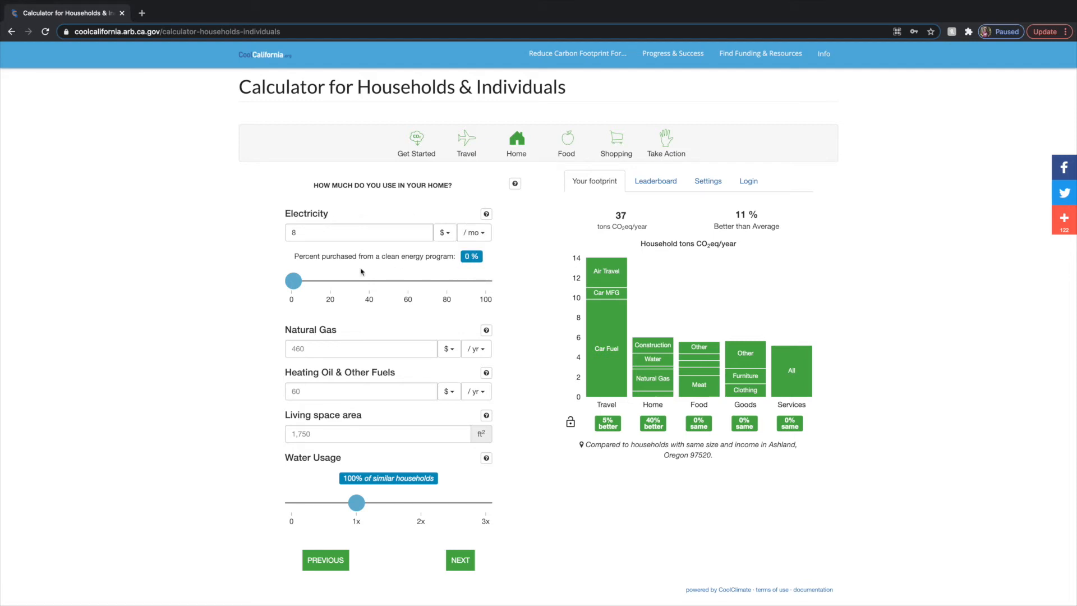
click(306, 233)
key(BackSpace)
text(100)
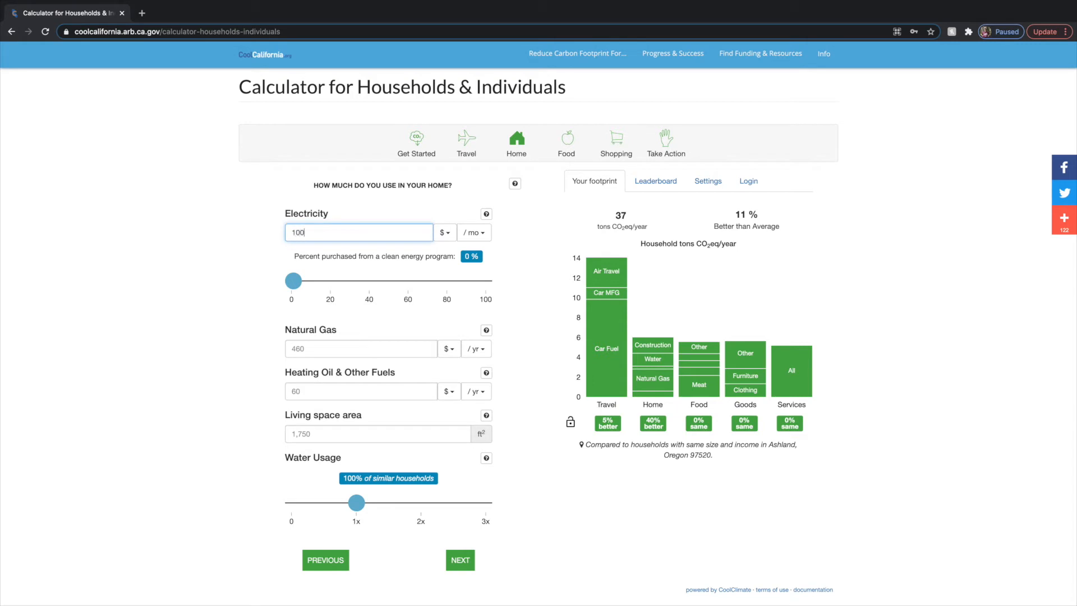
click(187, 245)
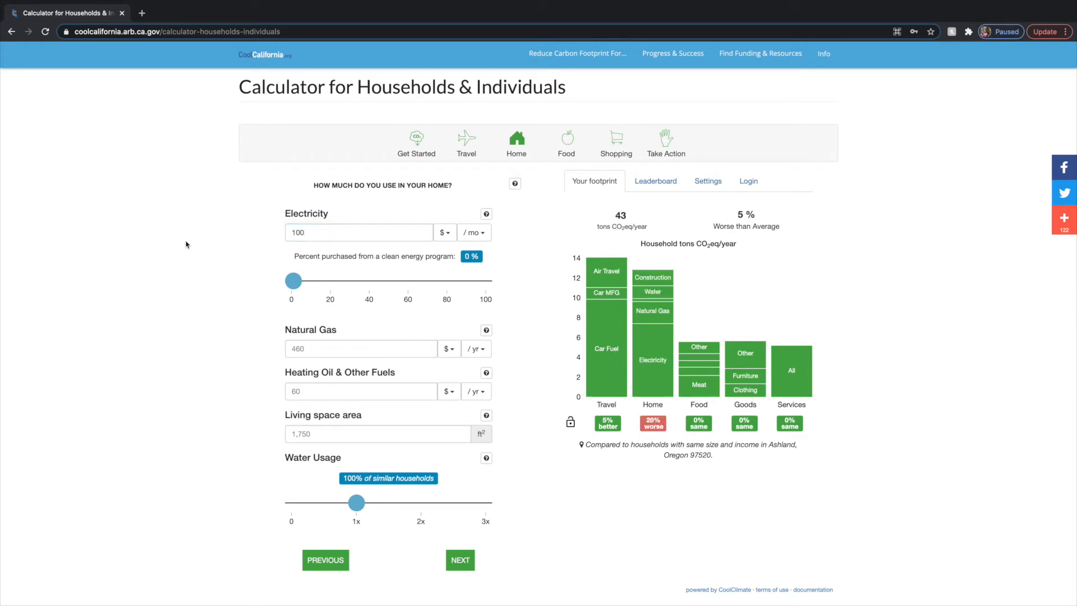
Step: Set the share of electricity purchased from a clean energy program to 20%
mouse_move(651, 331)
click(294, 231)
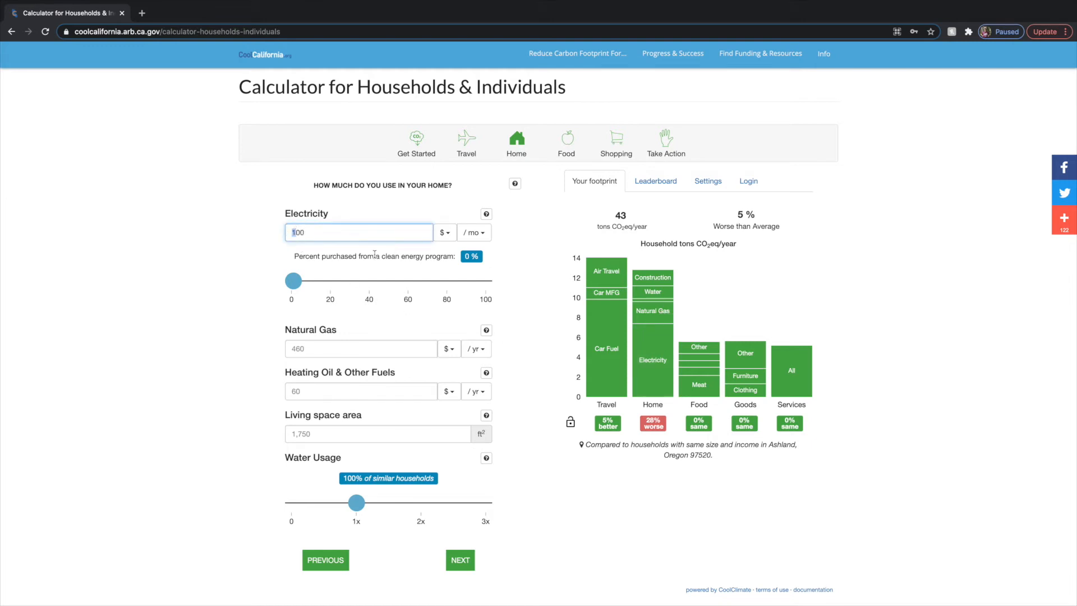
drag(299, 256, 447, 259)
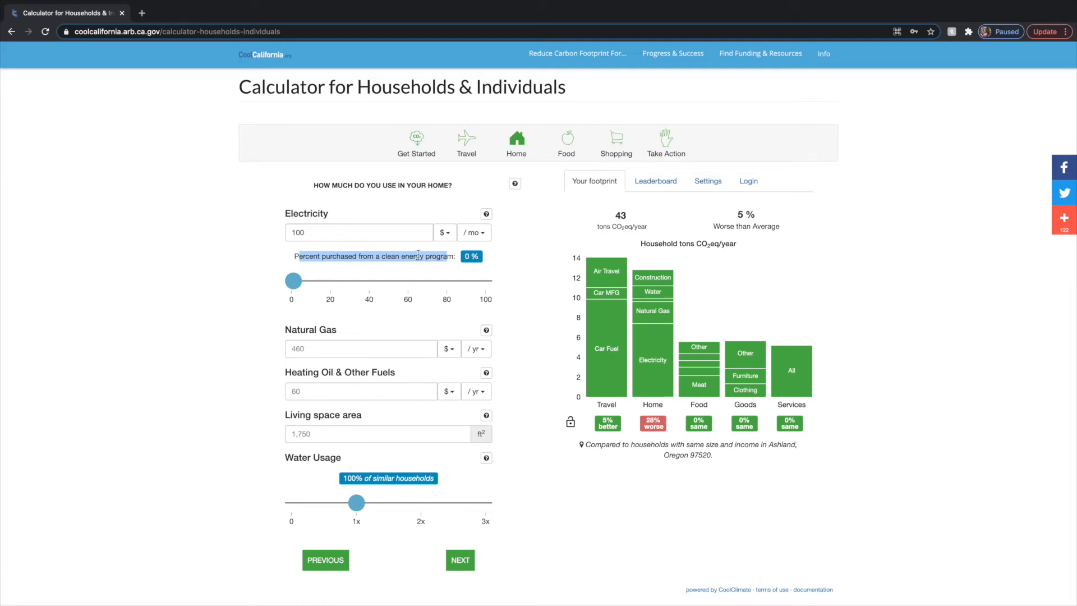
click(382, 256)
drag(294, 284, 333, 284)
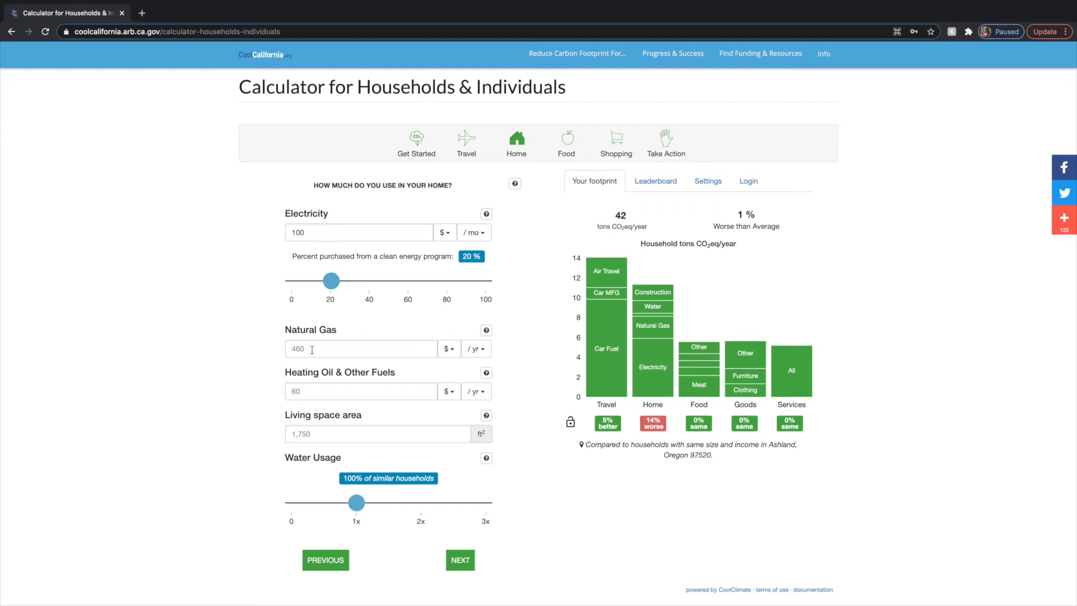
Step: Check the unit and period choices for Natural Gas and set its use to $0 per year
click(447, 349)
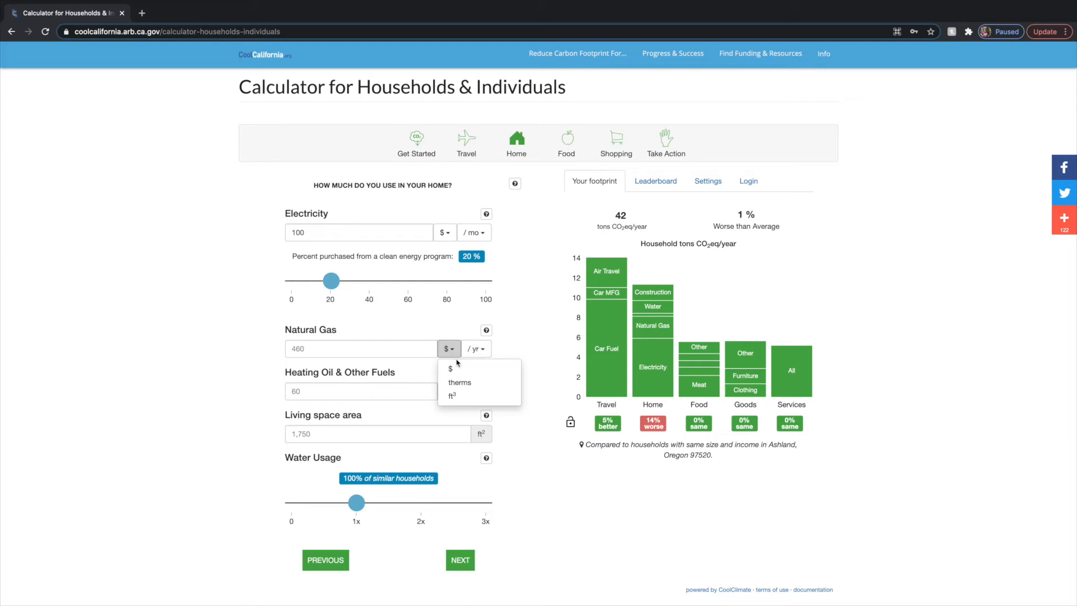
click(476, 350)
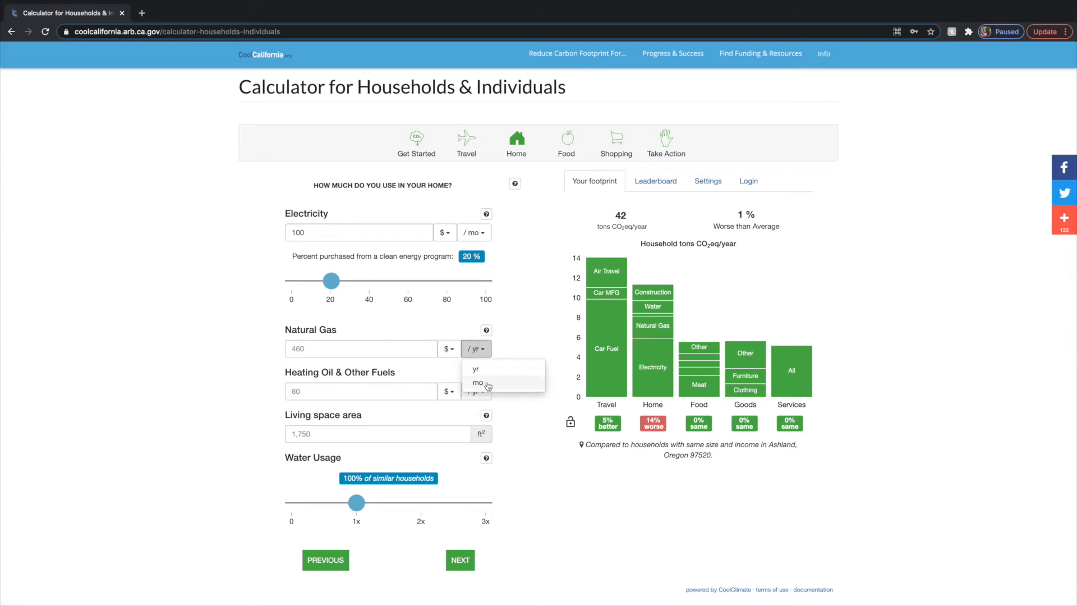
click(341, 347)
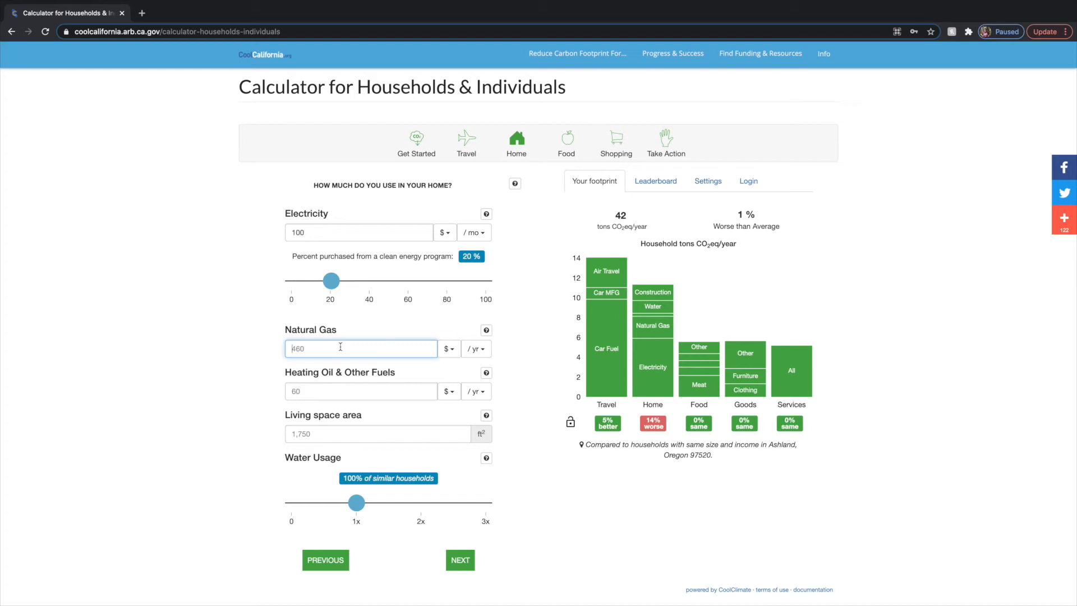
text(0)
click(280, 379)
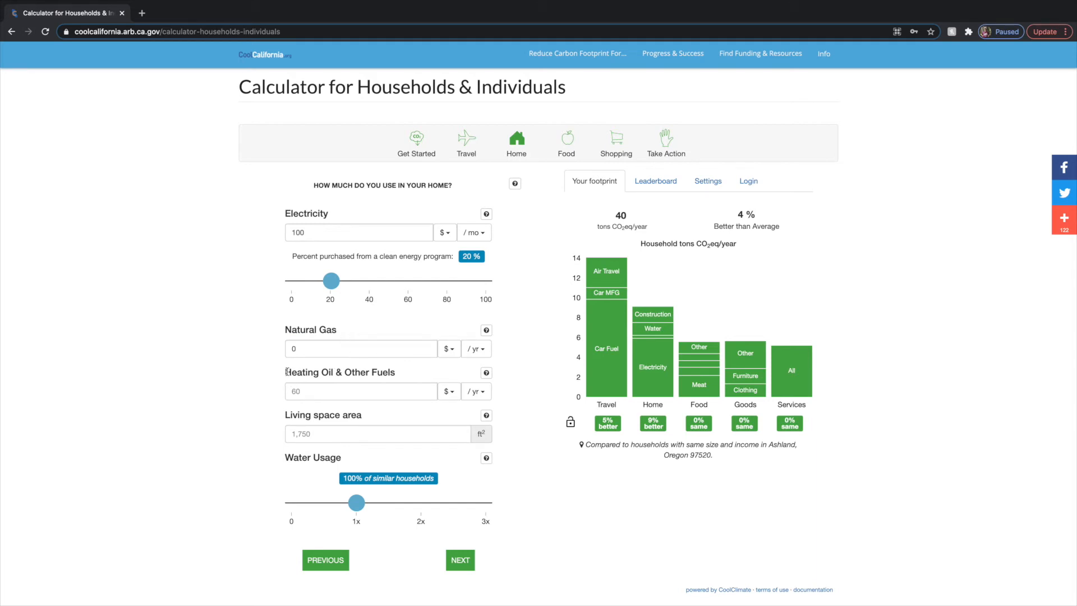
Step: Set Heating Oil & Other Fuels use to $0 per year and check its unit and period choices
click(314, 392)
text(0)
click(452, 394)
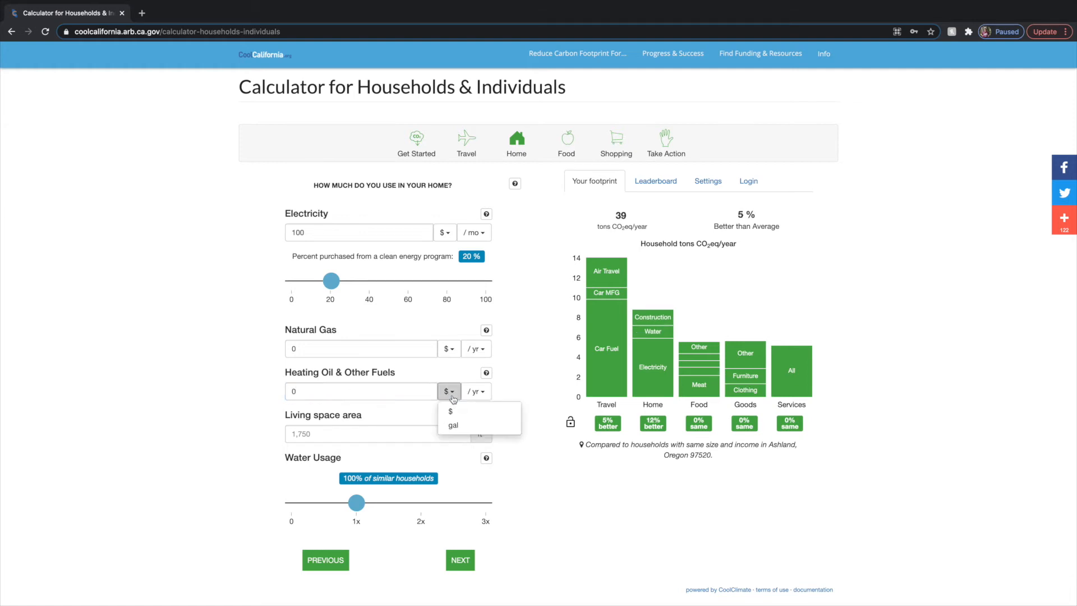
click(474, 396)
click(455, 398)
click(446, 375)
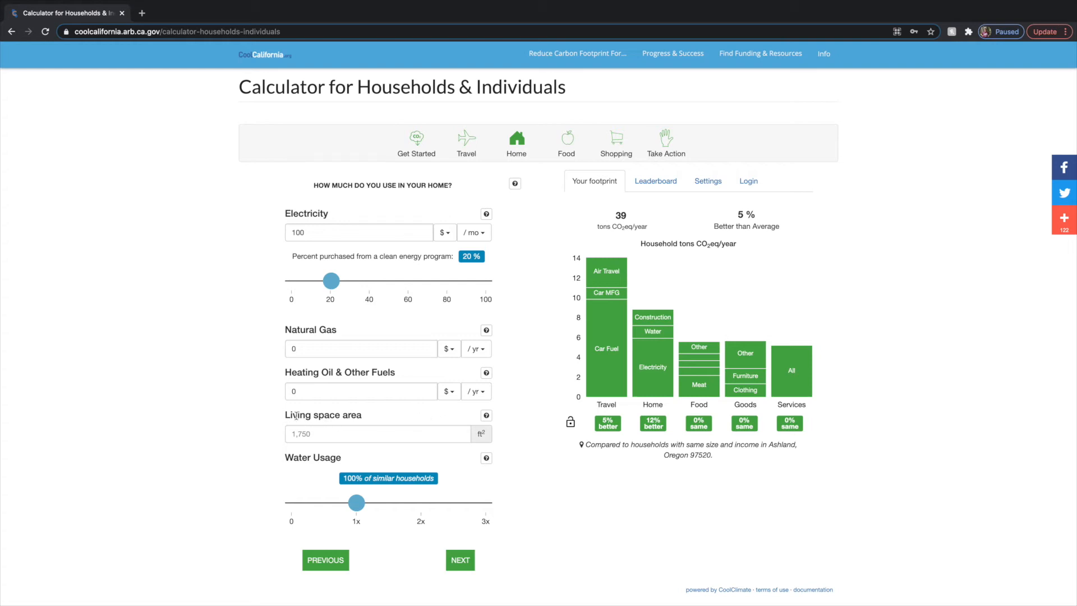
Step: Set the home's living space area to 1,500 square feet
click(319, 433)
text(1)
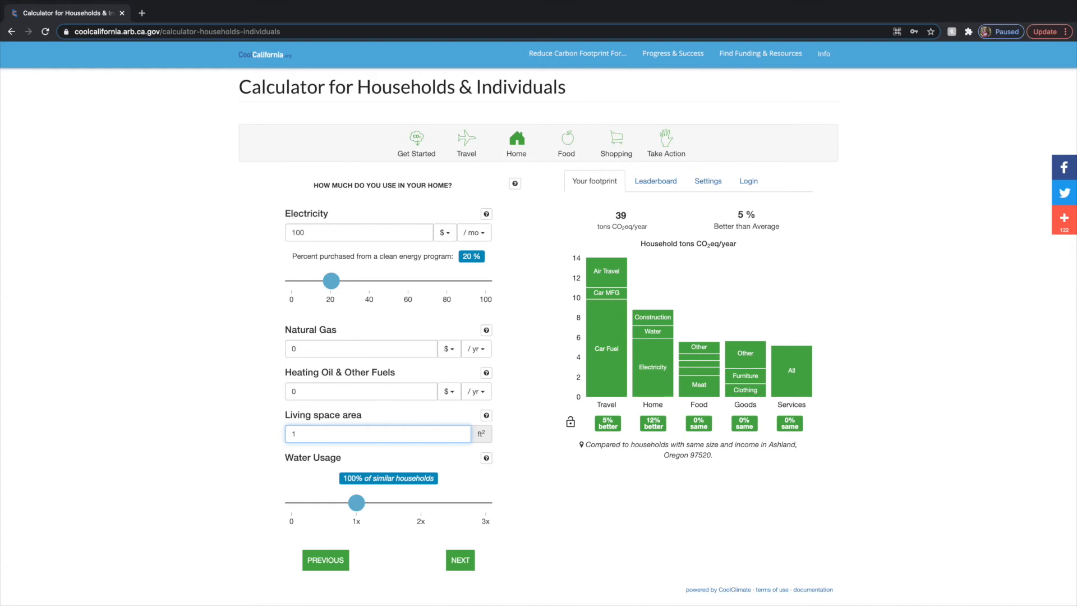
text(,500)
click(511, 444)
Step: Consult the help on average household water consumption and set Water Usage to 100% of similar households
scroll(510, 445, down, 1)
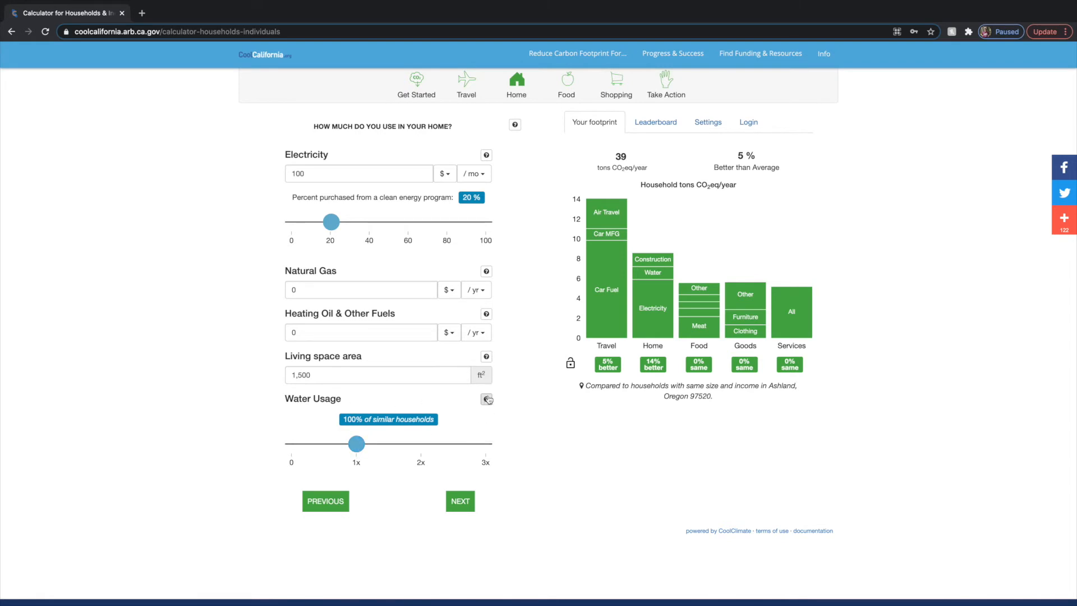
click(486, 400)
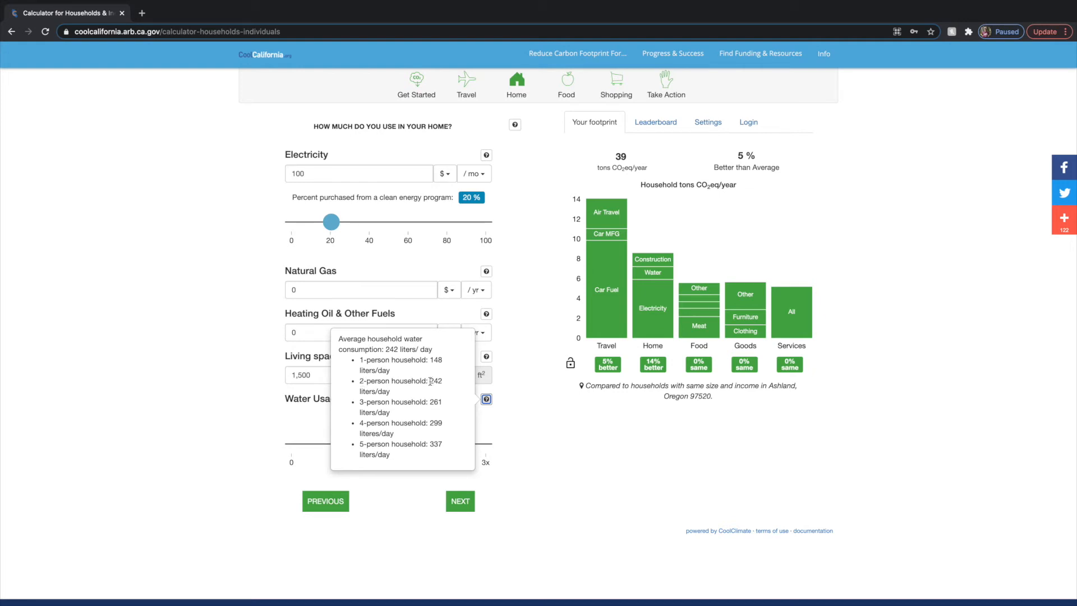
mouse_move(431, 382)
mouse_down()
mouse_move(445, 382)
mouse_move(445, 395)
mouse_up()
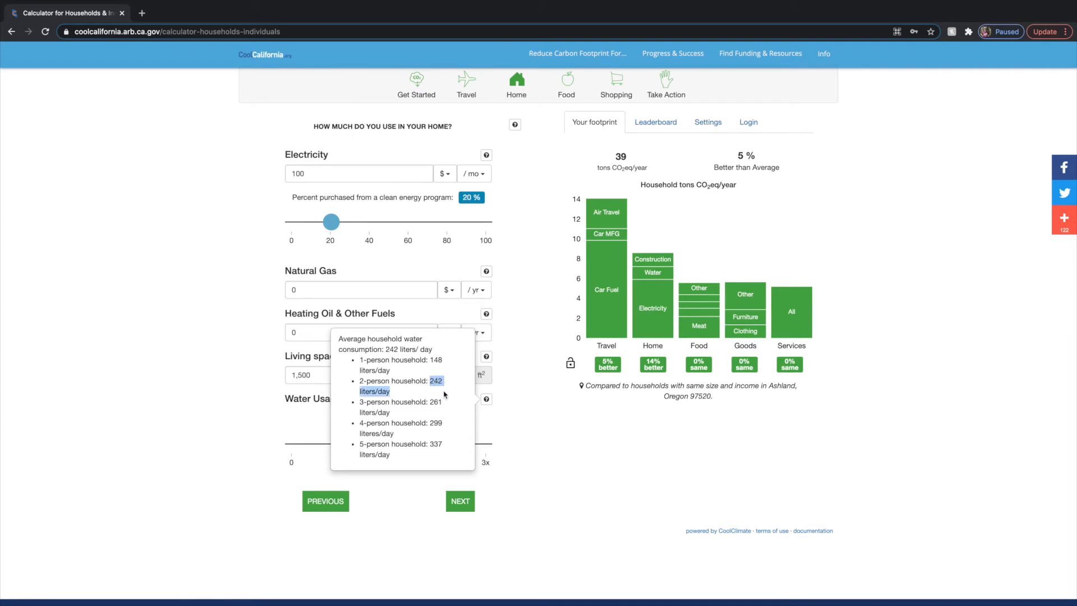
click(524, 441)
click(524, 441)
click(485, 401)
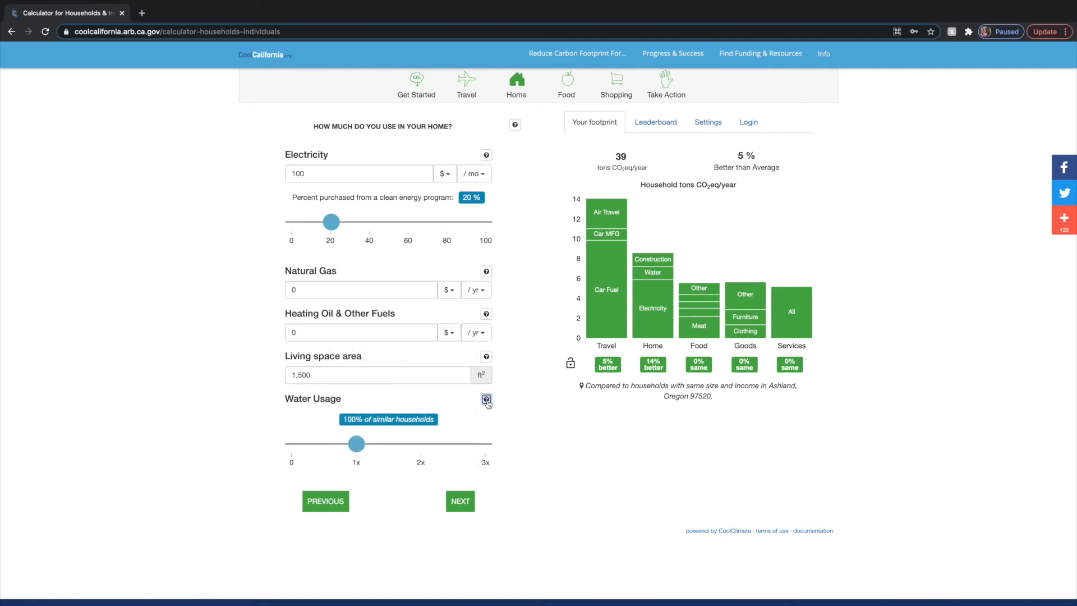
mouse_move(358, 447)
mouse_down()
mouse_move(337, 443)
mouse_move(357, 447)
mouse_up()
click(357, 447)
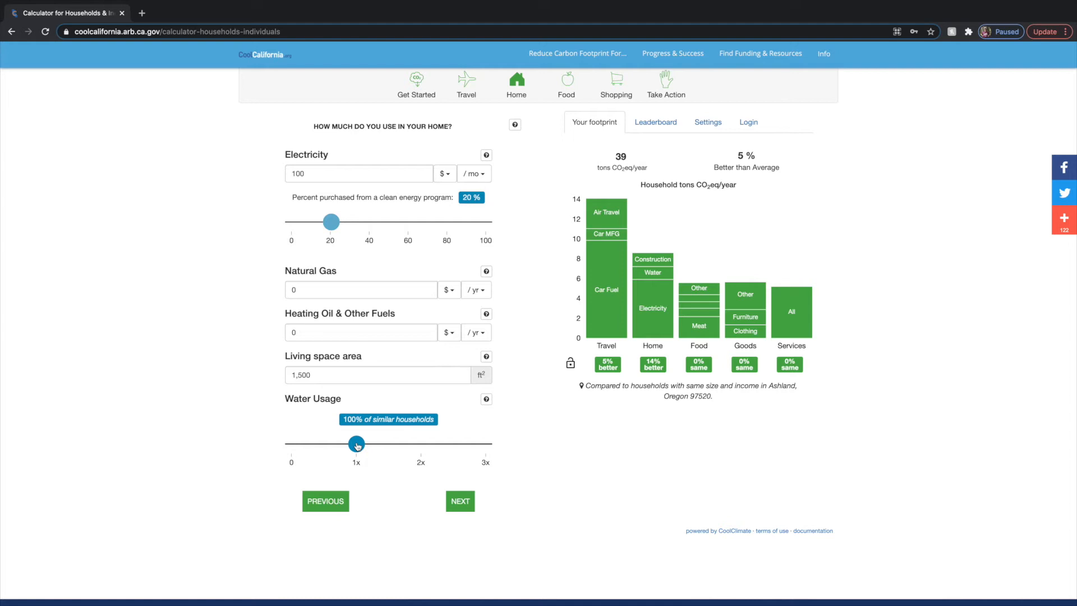
mouse_move(357, 446)
mouse_down()
mouse_move(385, 446)
mouse_move(330, 443)
mouse_move(357, 447)
mouse_up()
Step: Examine the Home column of the footprint chart, checking its Electricity and Construction portions
scroll(588, 475, up, 1)
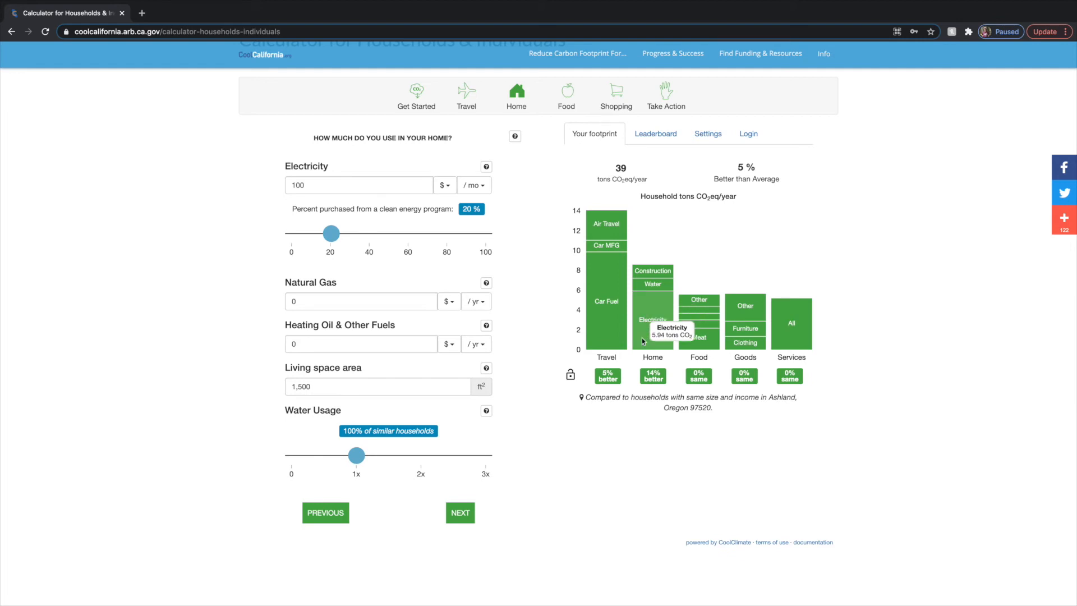
drag(644, 358, 665, 362)
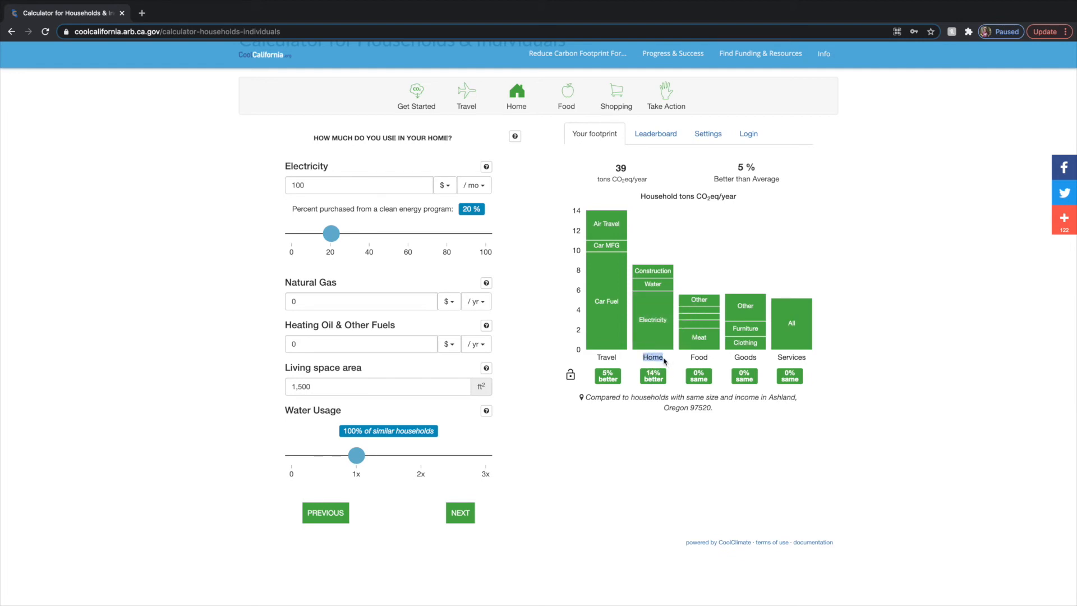
mouse_move(659, 330)
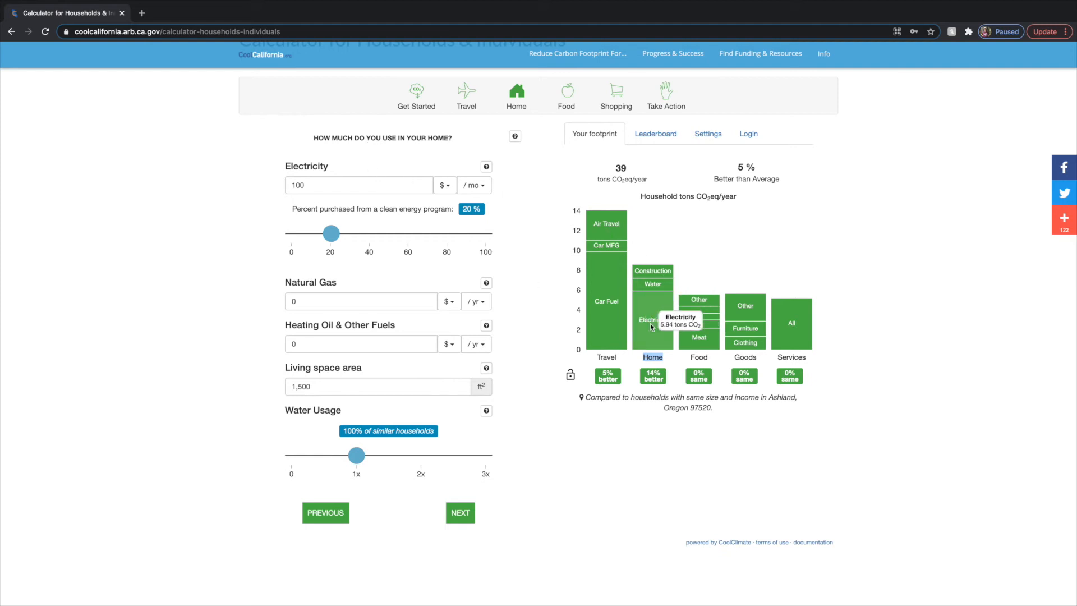
mouse_move(657, 272)
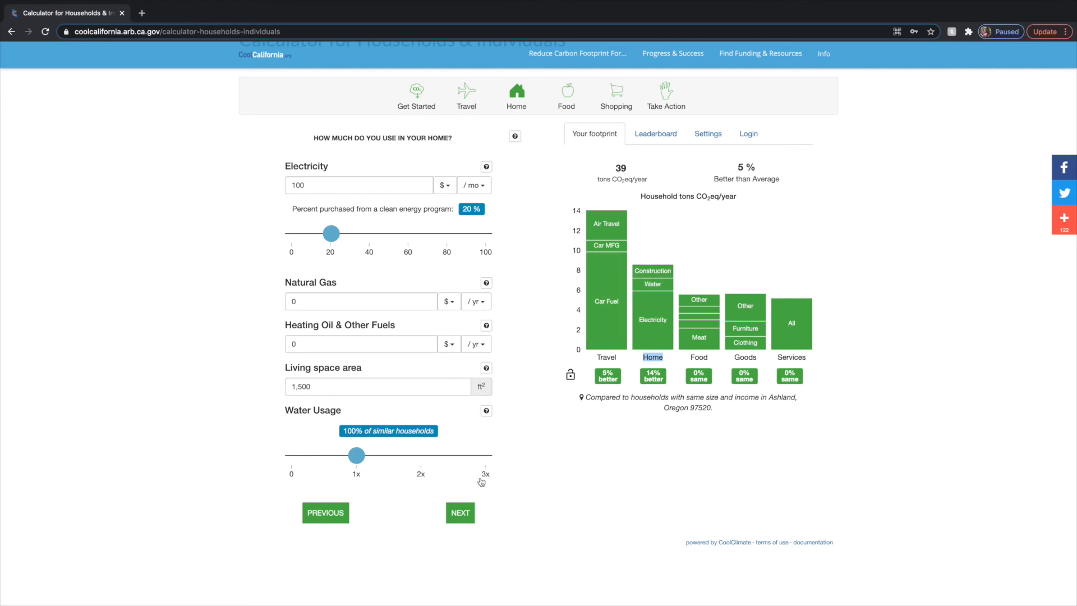
Step: Continue to the Food section, glance at the Advanced version and look over the Simple food categories
click(460, 512)
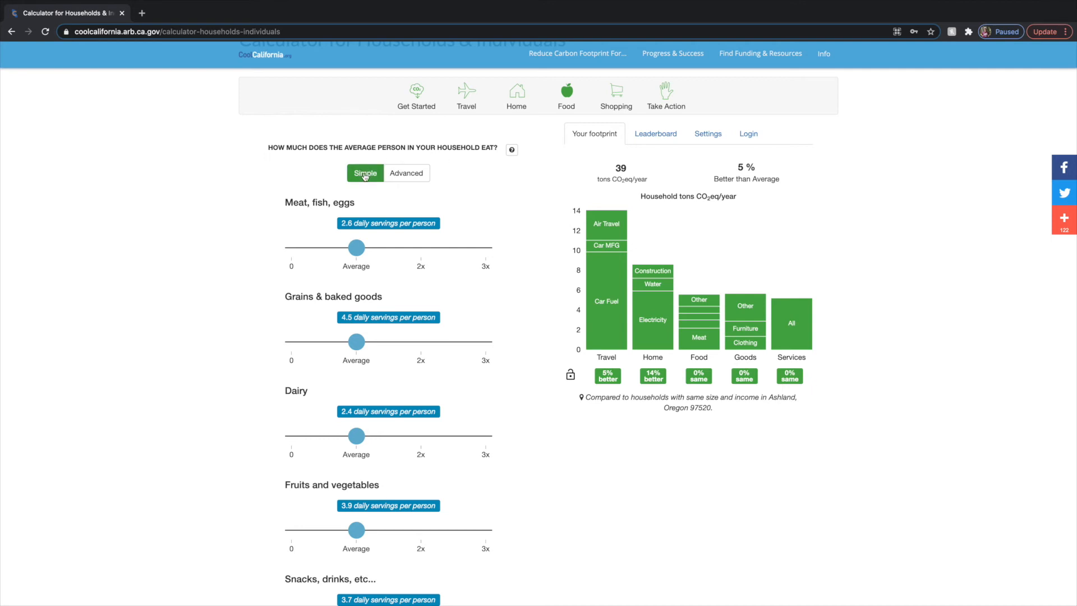
click(407, 174)
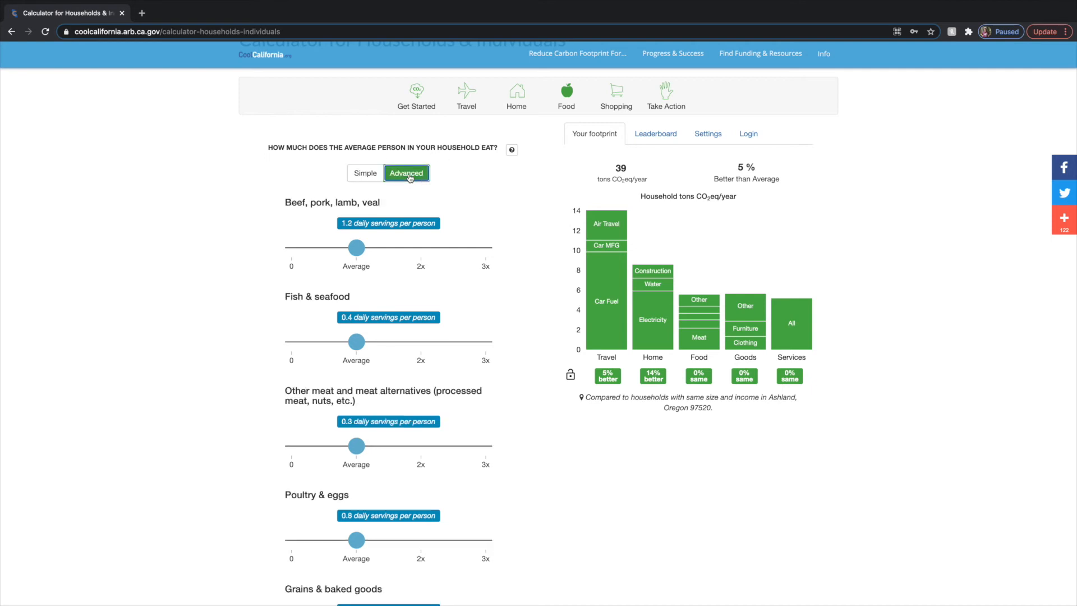
click(366, 174)
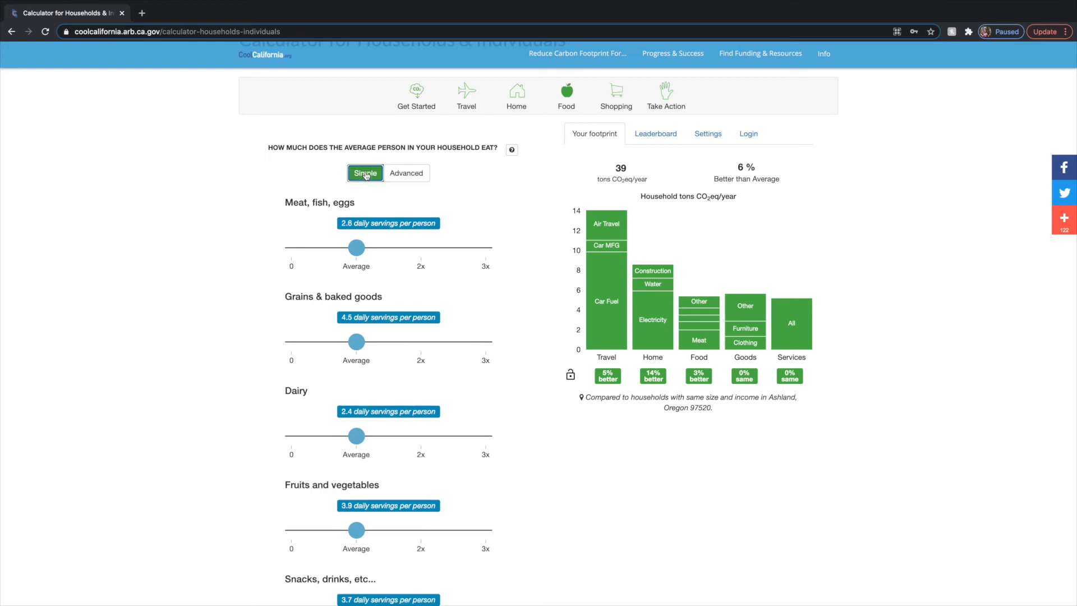
scroll(482, 314, down, 4)
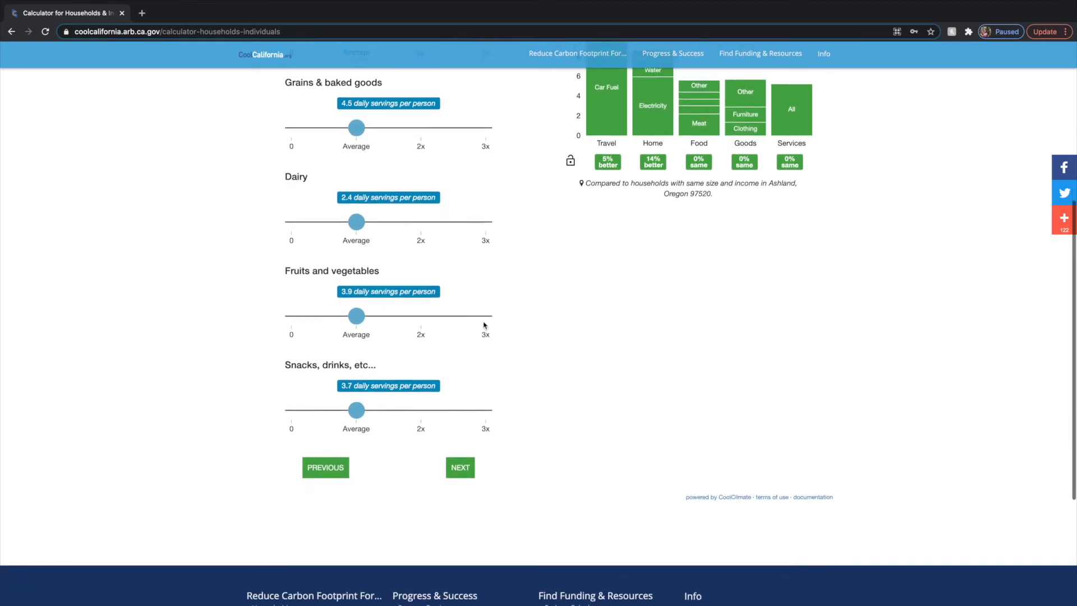
scroll(485, 324, up, 5)
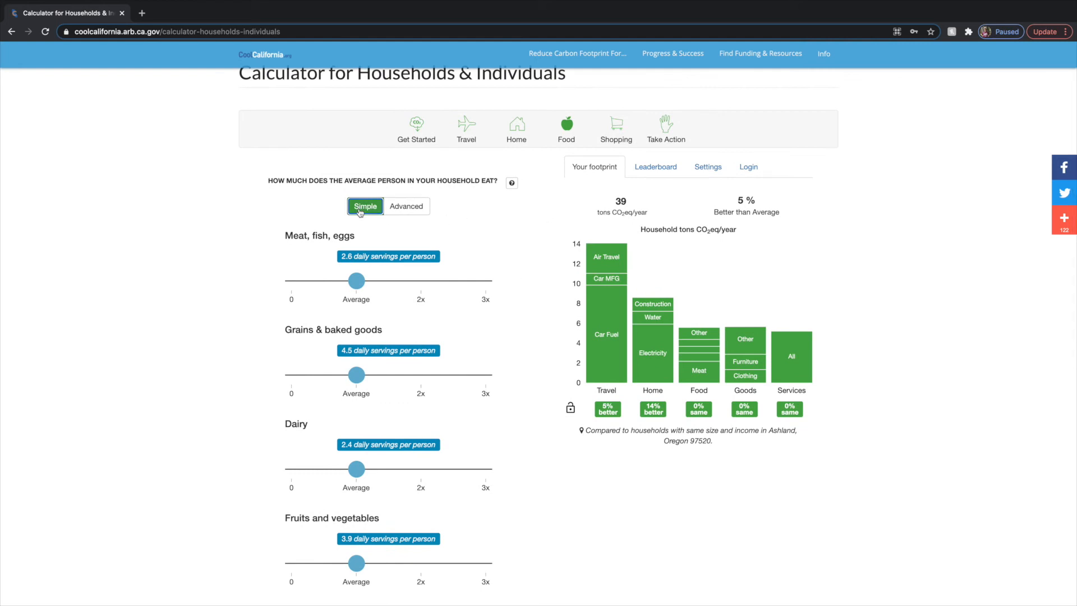
Step: Look through all the Advanced food categories and return to the Simple version
click(405, 212)
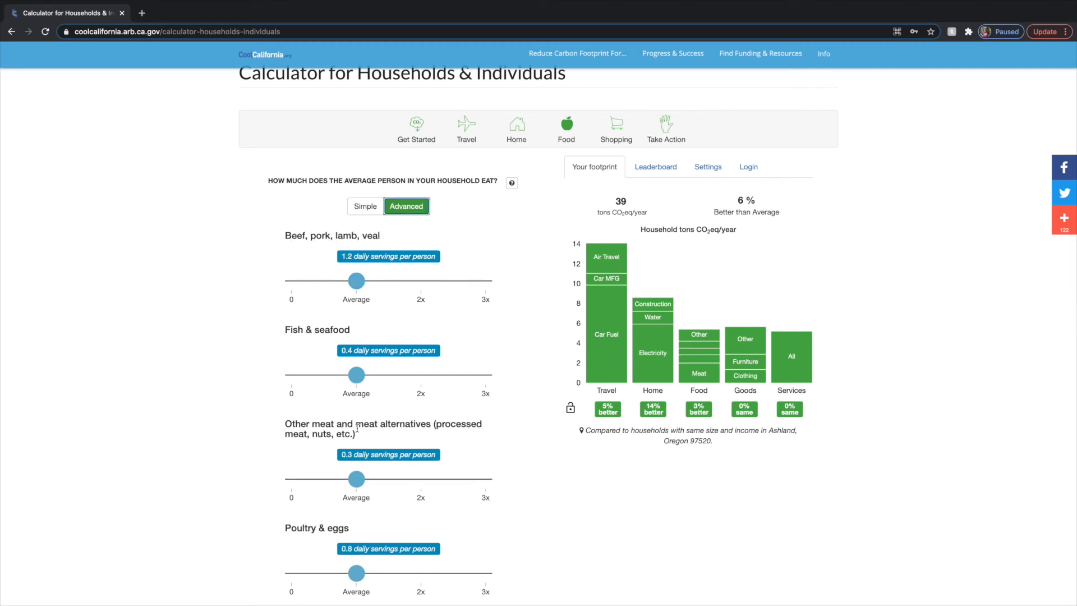
scroll(357, 428, down, 4)
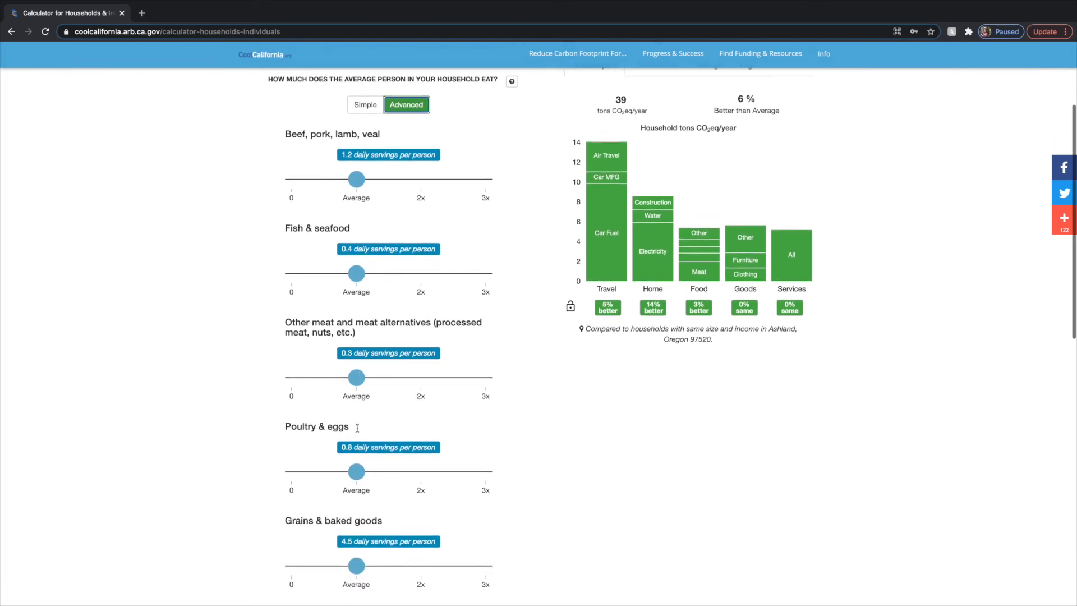
scroll(357, 428, down, 4)
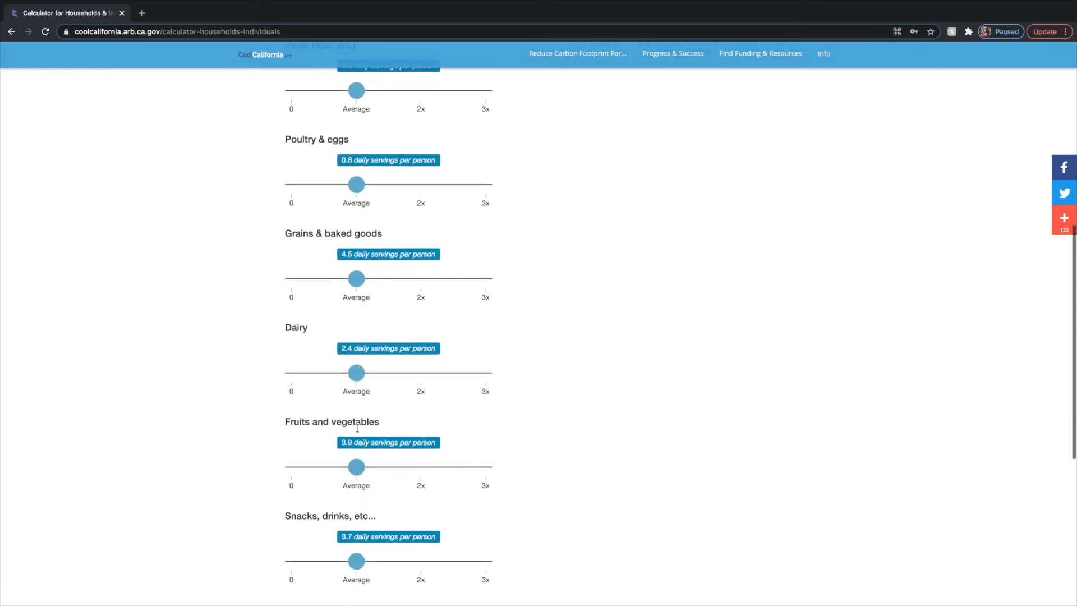
scroll(356, 428, down, 2)
scroll(357, 420, up, 7)
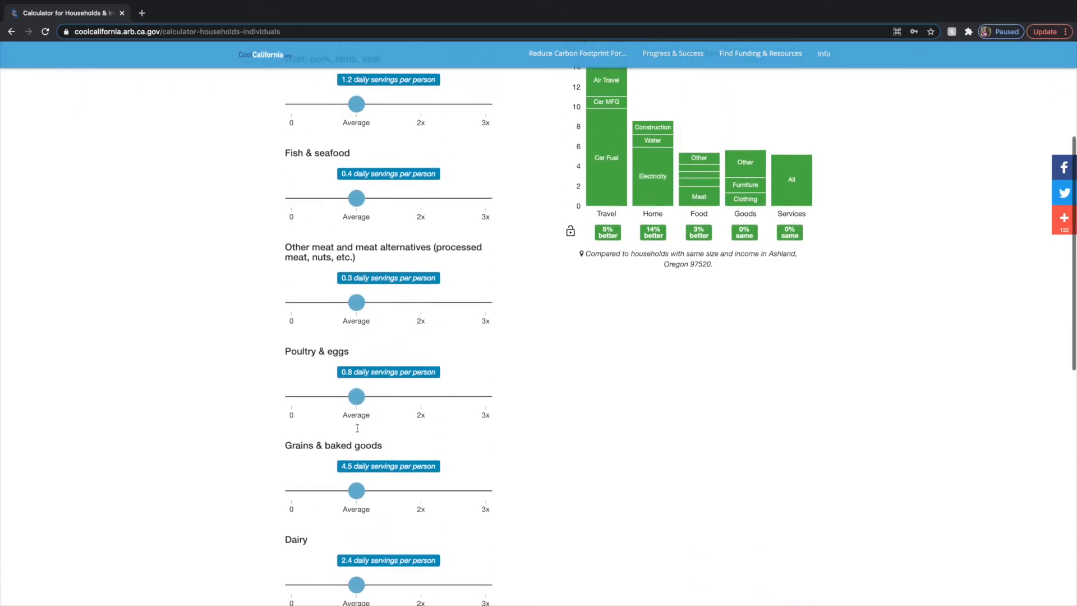
scroll(405, 122, up, 1)
click(365, 127)
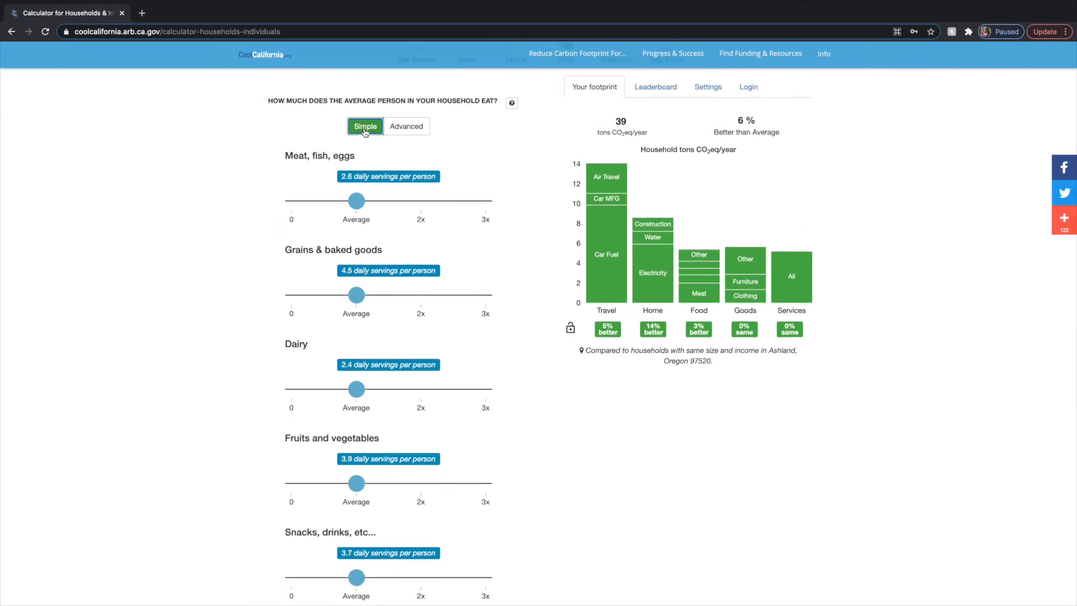
Step: Compare the Simple meat, fish, eggs category with the Advanced beef, pork, lamb, veal category, ending in the Simple version
drag(285, 155, 357, 158)
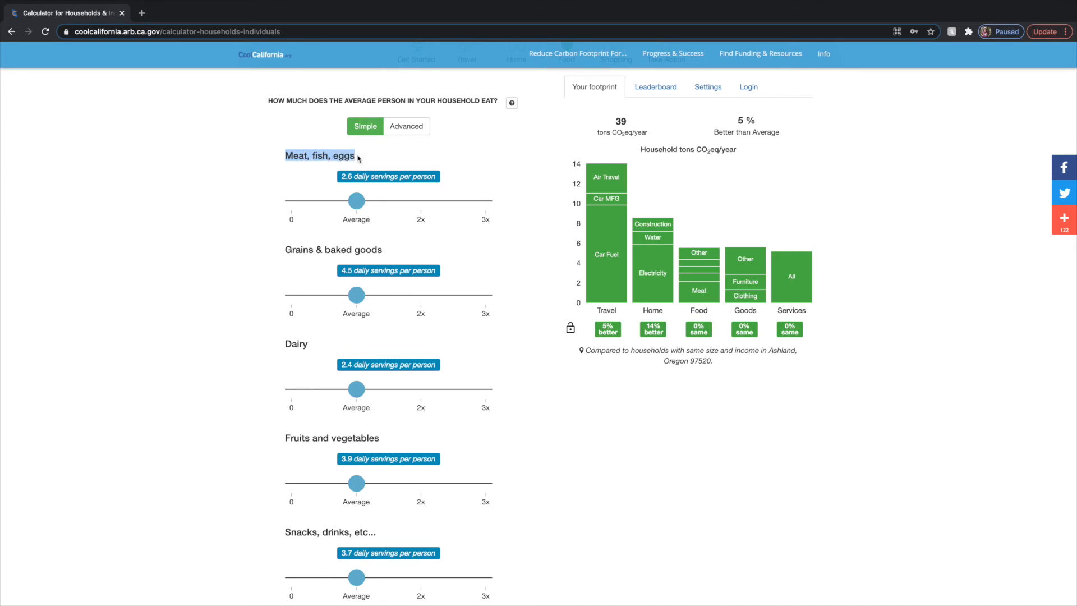
click(406, 126)
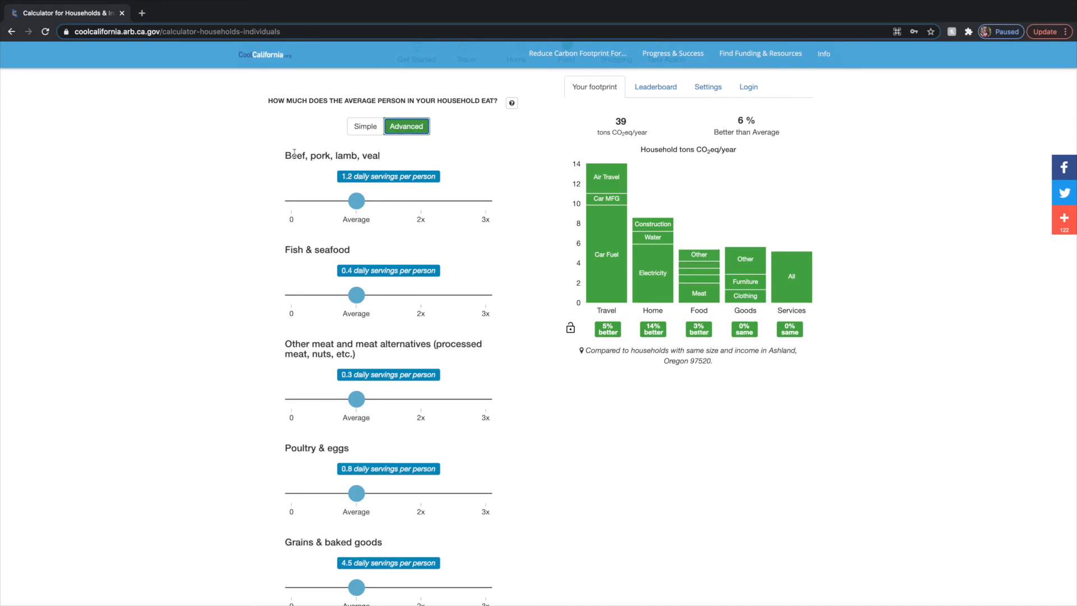
drag(286, 156, 381, 157)
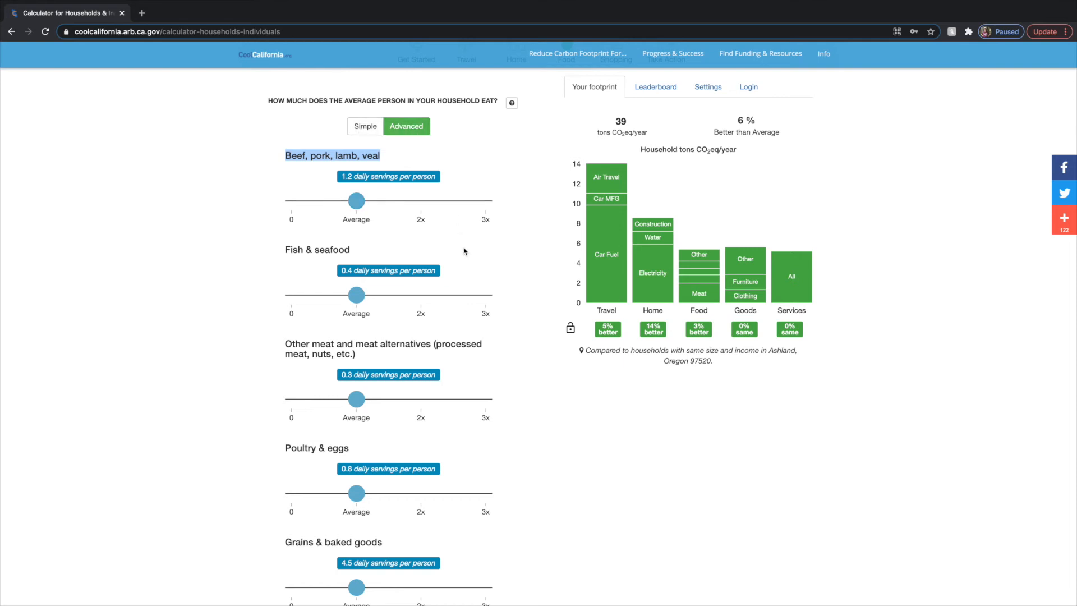
click(370, 129)
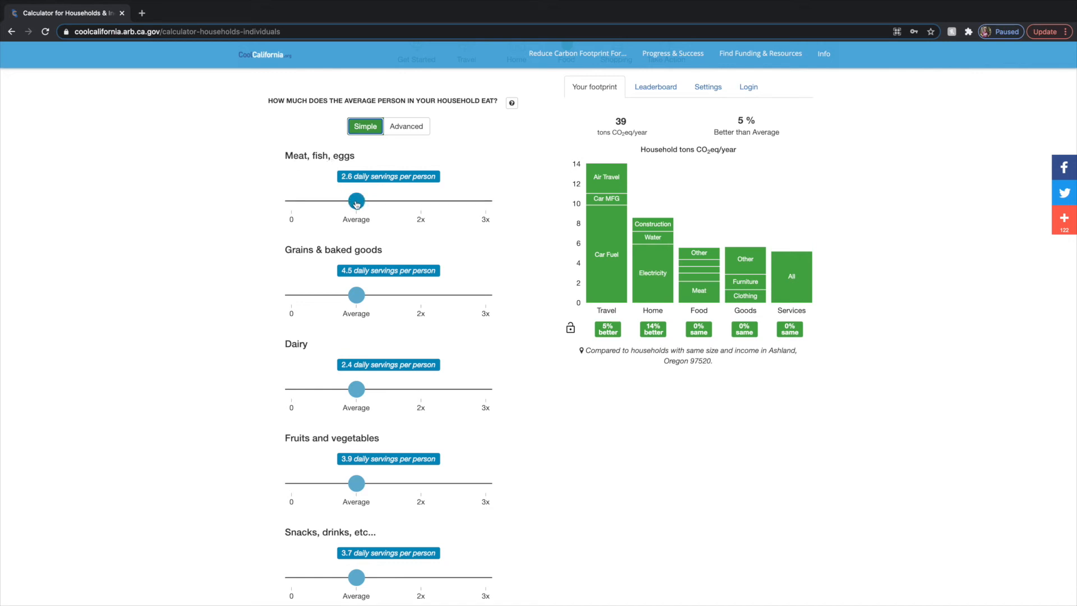
Step: Set daily servings per person to 1.9 for meat, fish, eggs and 5.0 for grains & baked goods
drag(357, 205, 341, 205)
scroll(481, 247, down, 2)
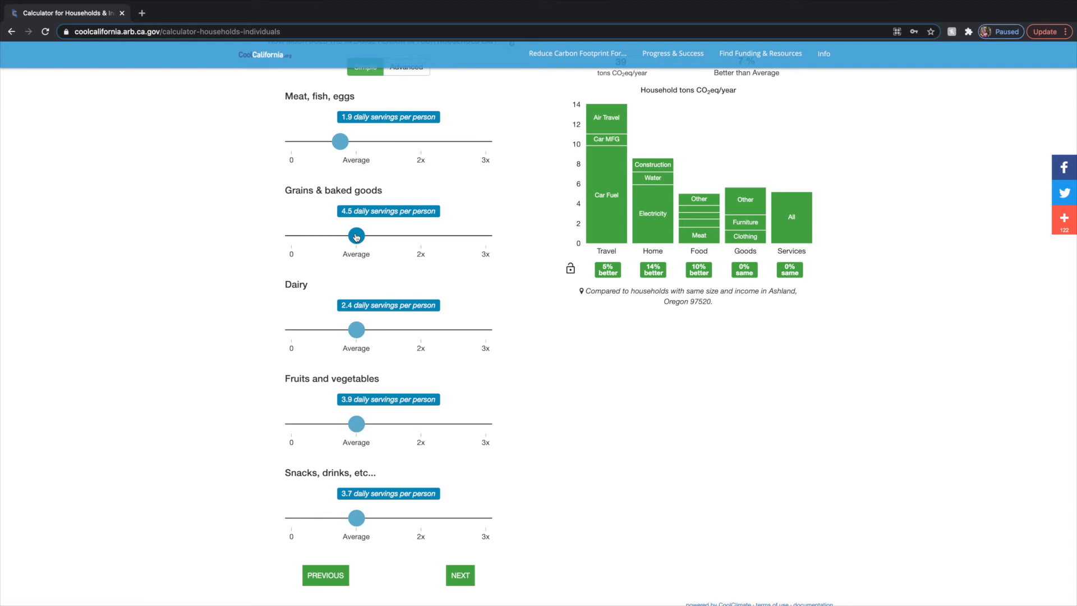
drag(356, 238, 364, 240)
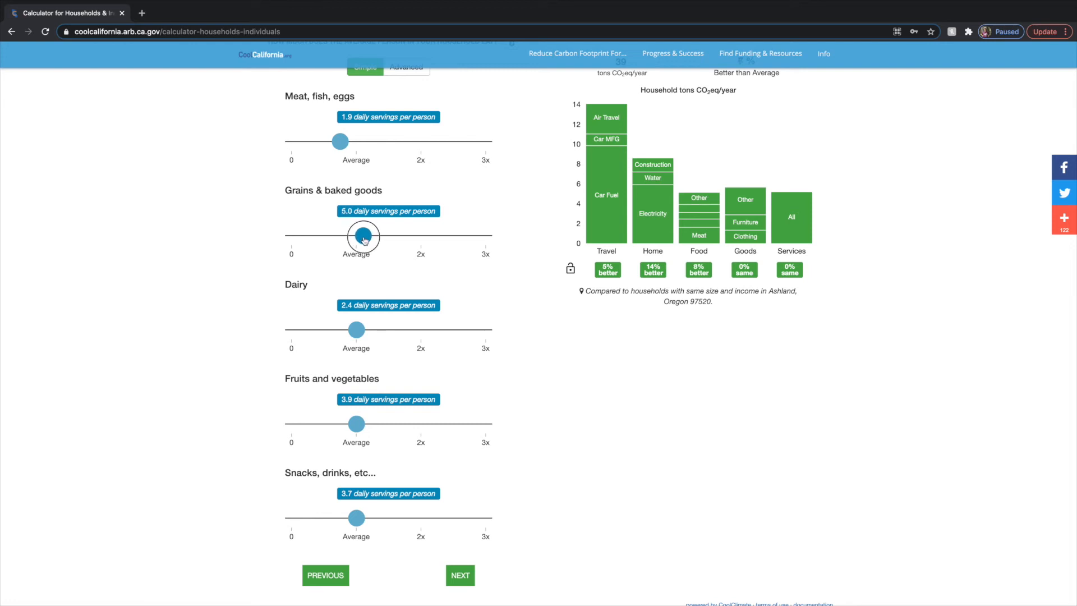
scroll(540, 384, down, 1)
scroll(540, 384, down, 1)
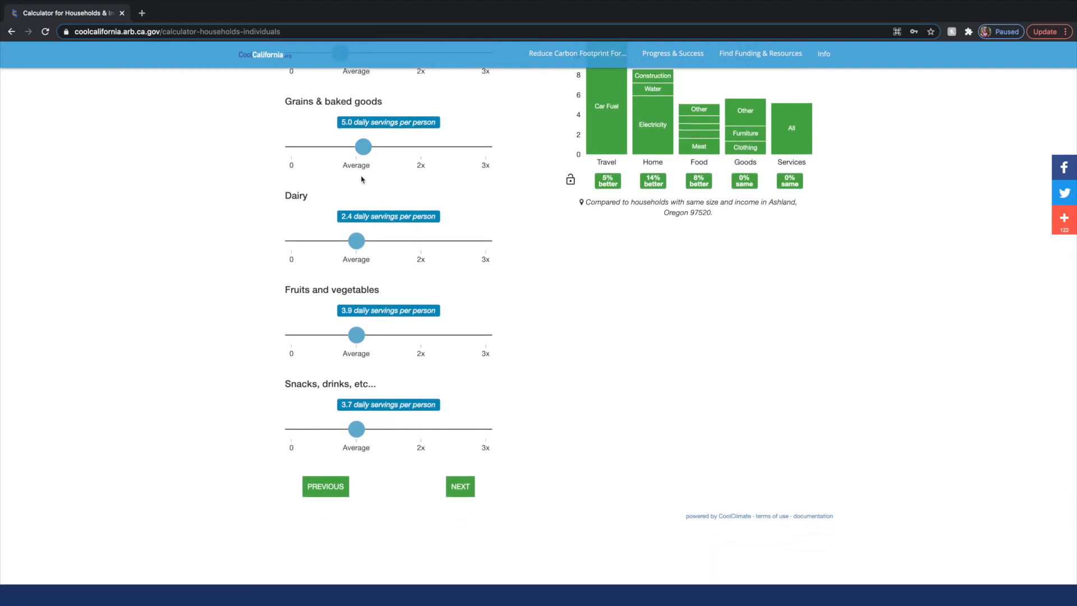
Step: Read the help on how to enter the daily diet of the household's average person
scroll(356, 121, up, 1)
scroll(357, 120, up, 3)
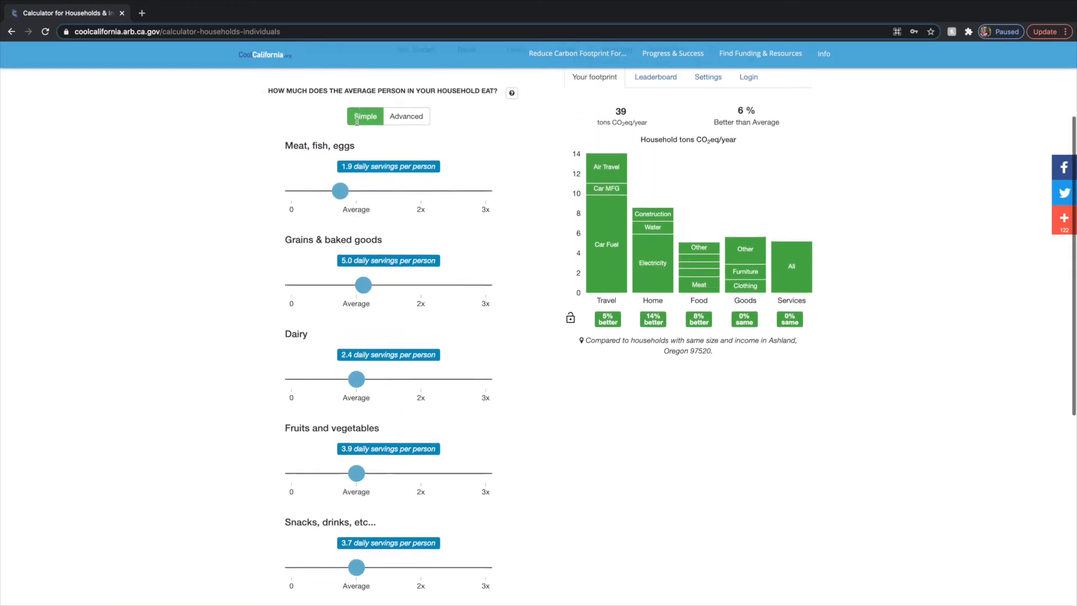
mouse_move(514, 113)
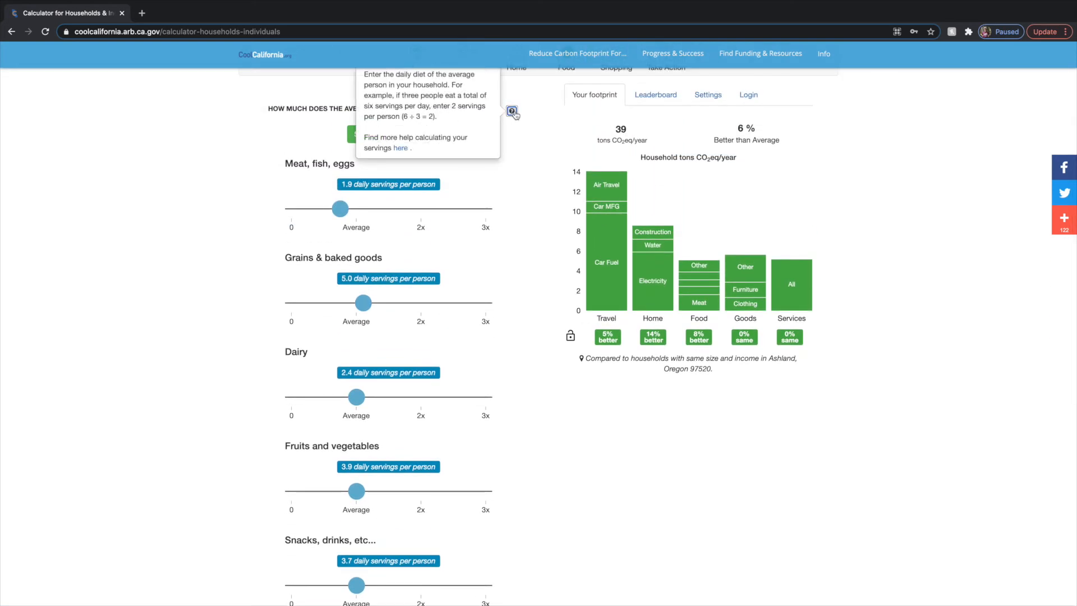
scroll(388, 126, up, 1)
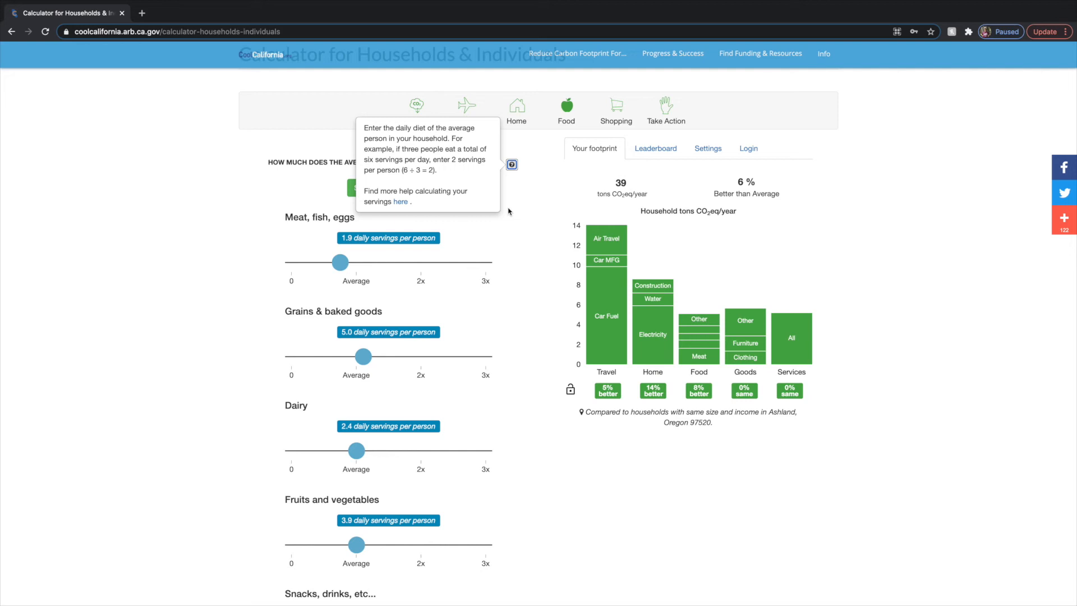
Step: Open the linked help on calculating servings in a new tab and view the Suggested Servings from Each Food Group page
right_click(400, 203)
click(427, 207)
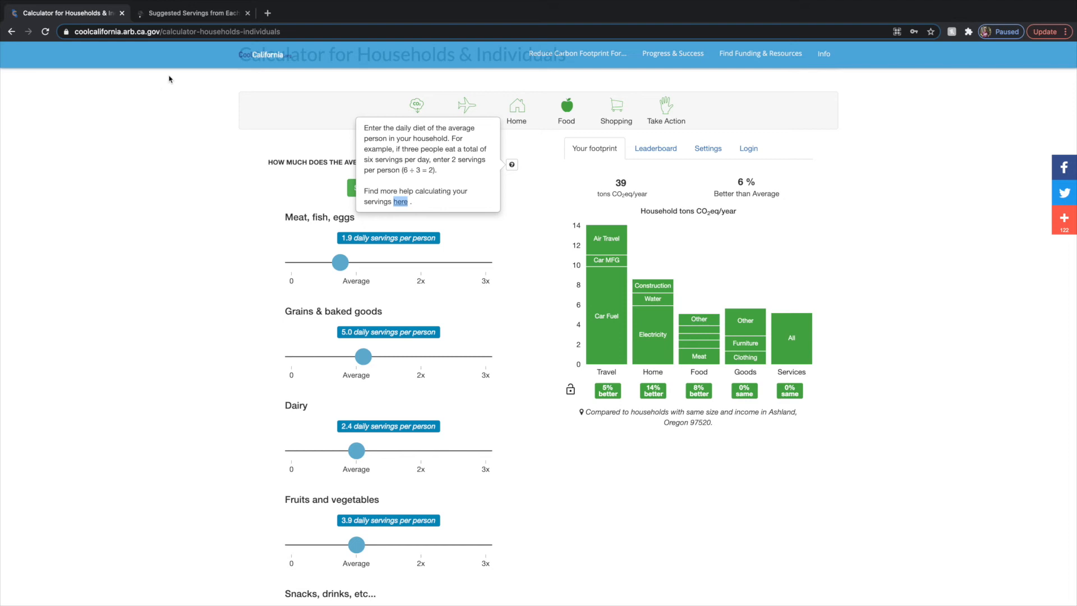
click(183, 17)
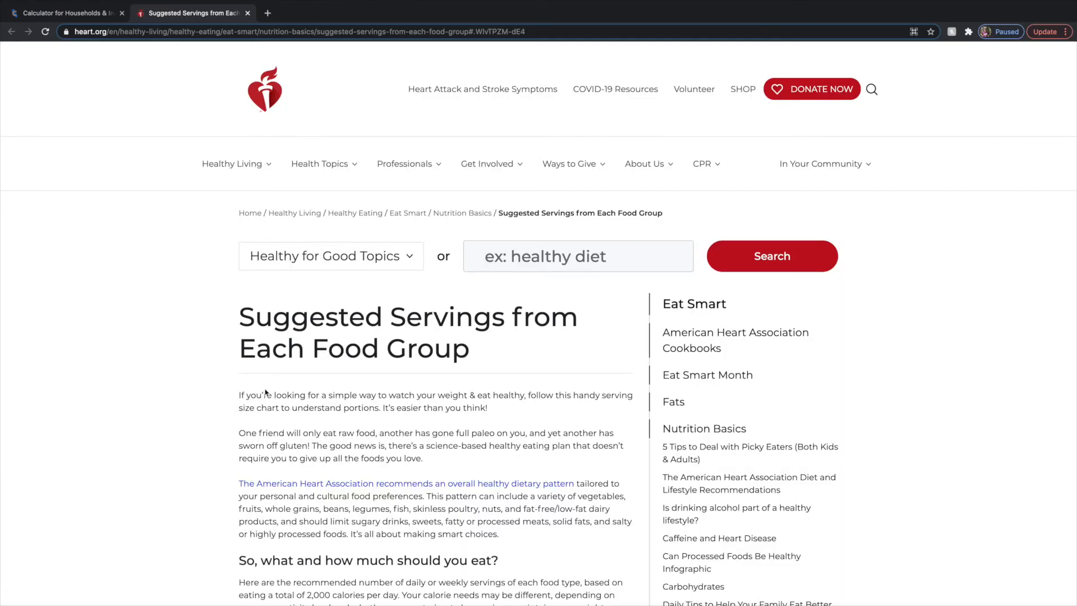
scroll(265, 391, down, 3)
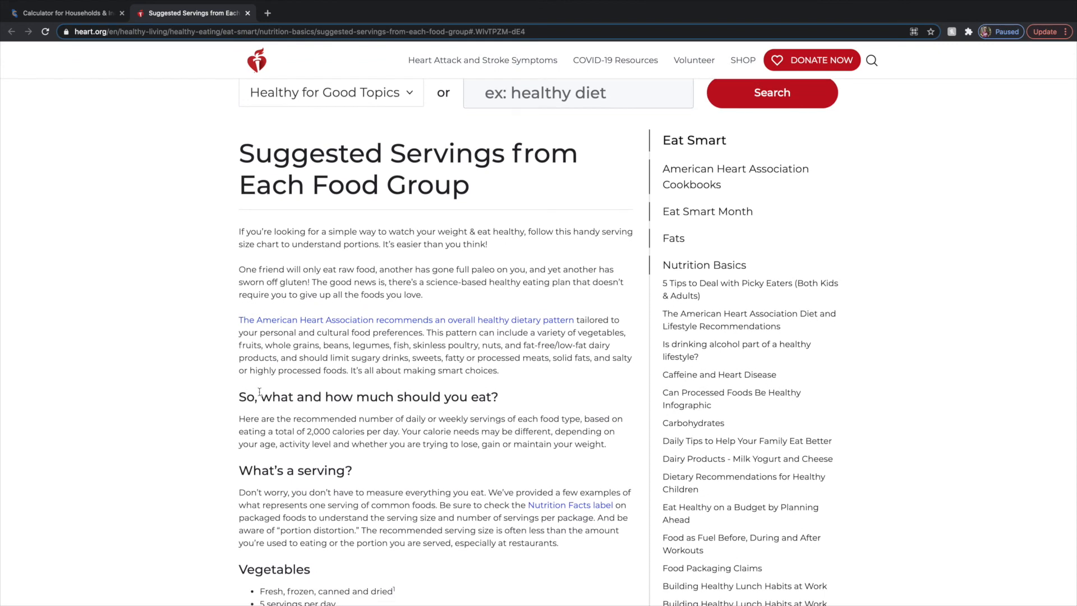
Step: Read what counts as a serving and the examples for vegetables, fruits, grains, dairy, and poultry, meat and eggs
scroll(259, 391, down, 2)
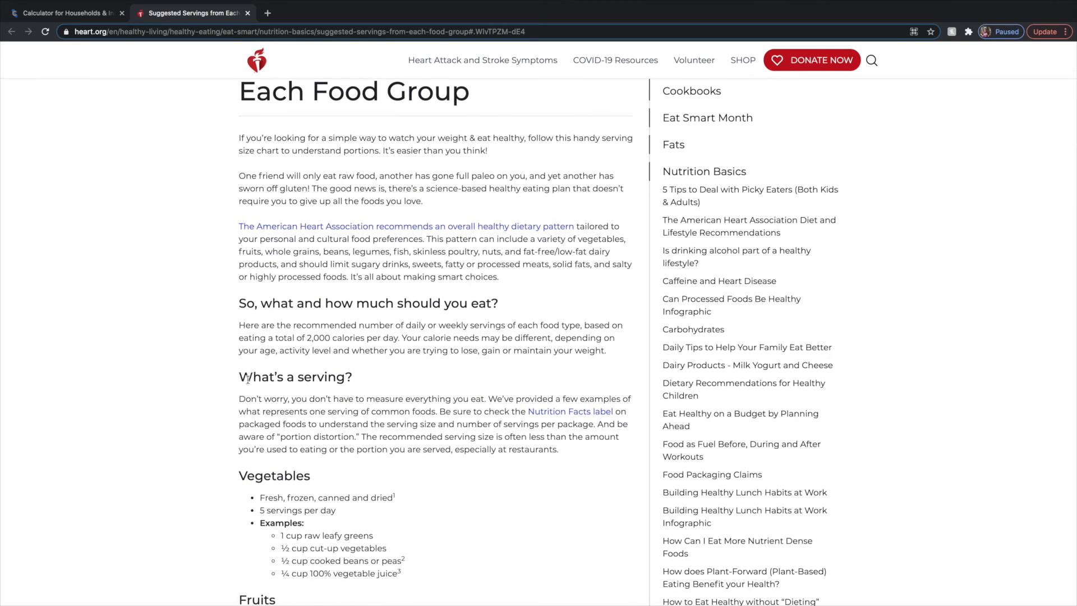
drag(247, 372, 360, 375)
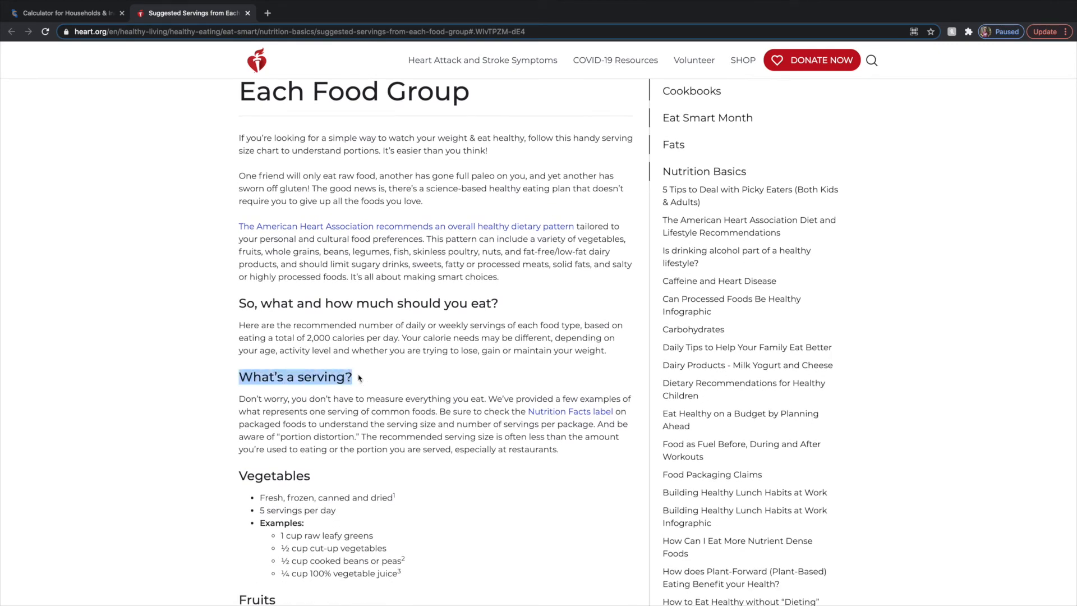
scroll(361, 375, down, 2)
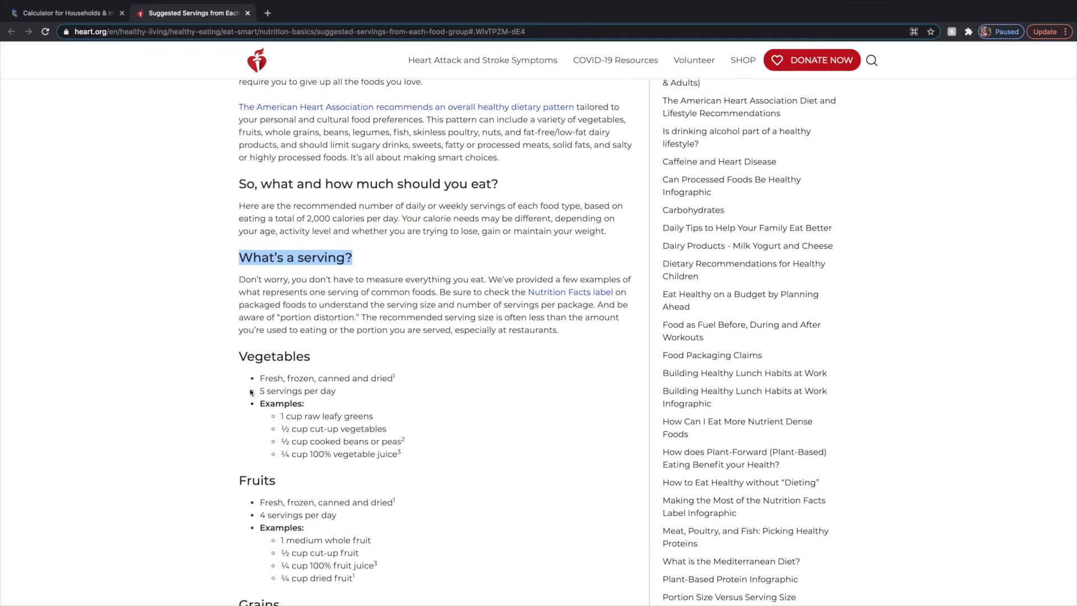
scroll(414, 453, down, 4)
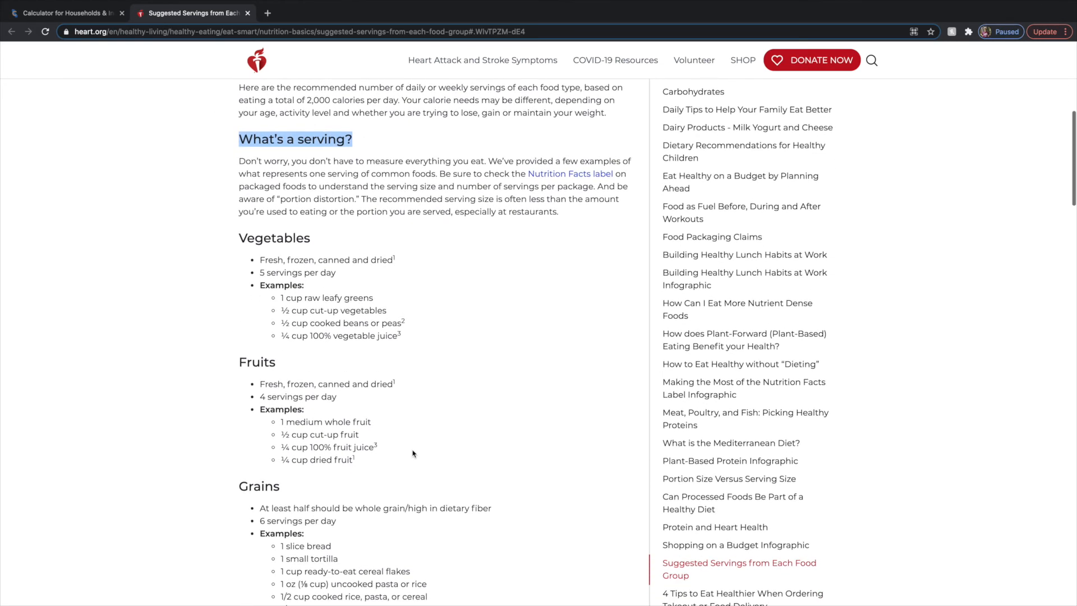
scroll(413, 453, down, 3)
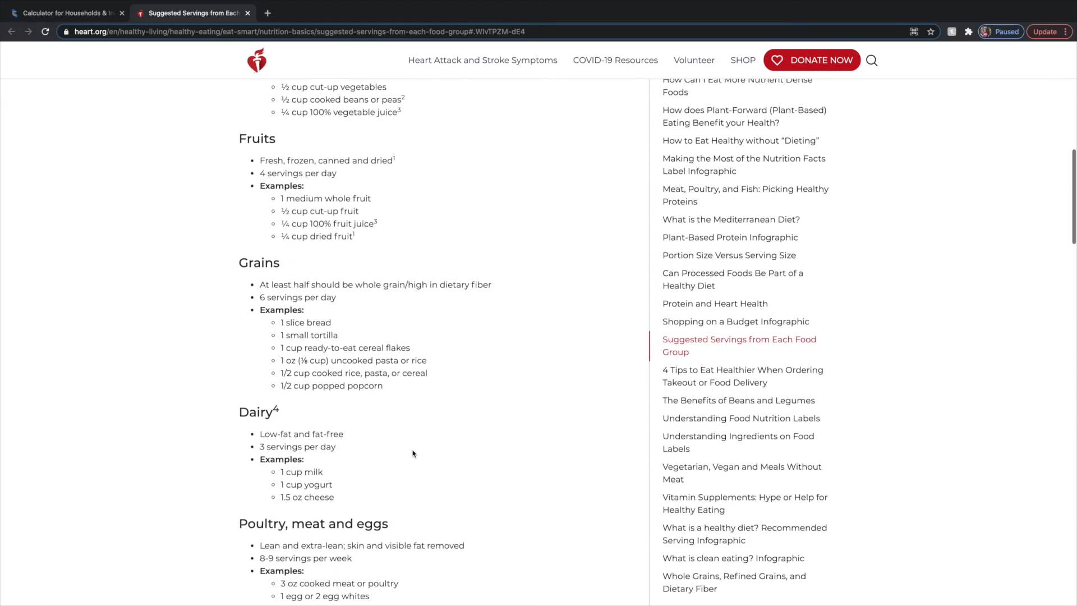
scroll(423, 235, up, 3)
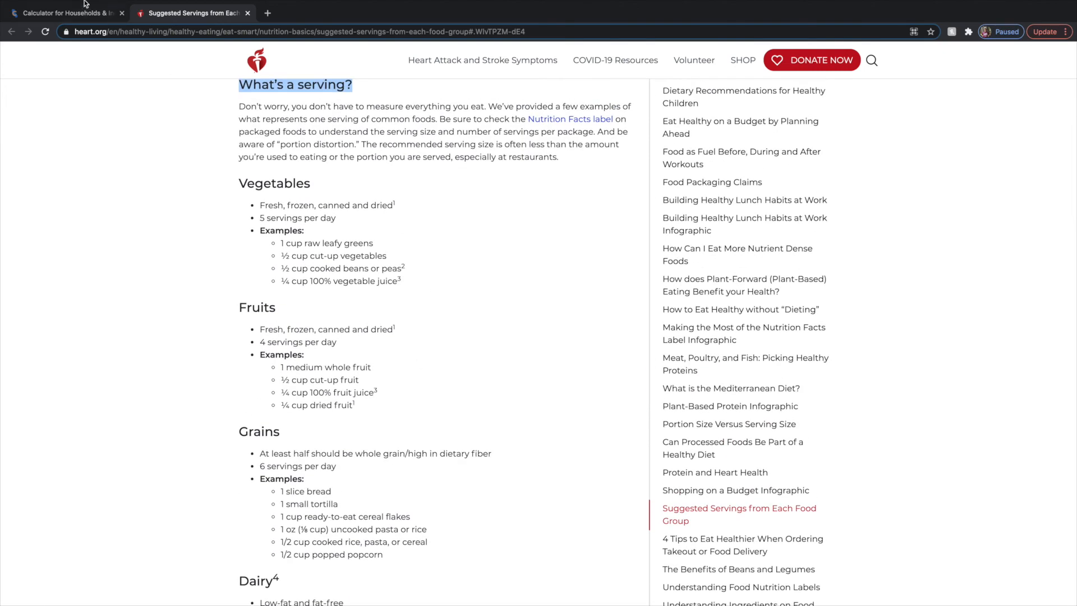
Step: Back in the calculator, set daily servings per person to 2.0 for dairy, 4.6 for fruits and vegetables, and 2.9 for snacks and drinks
click(67, 13)
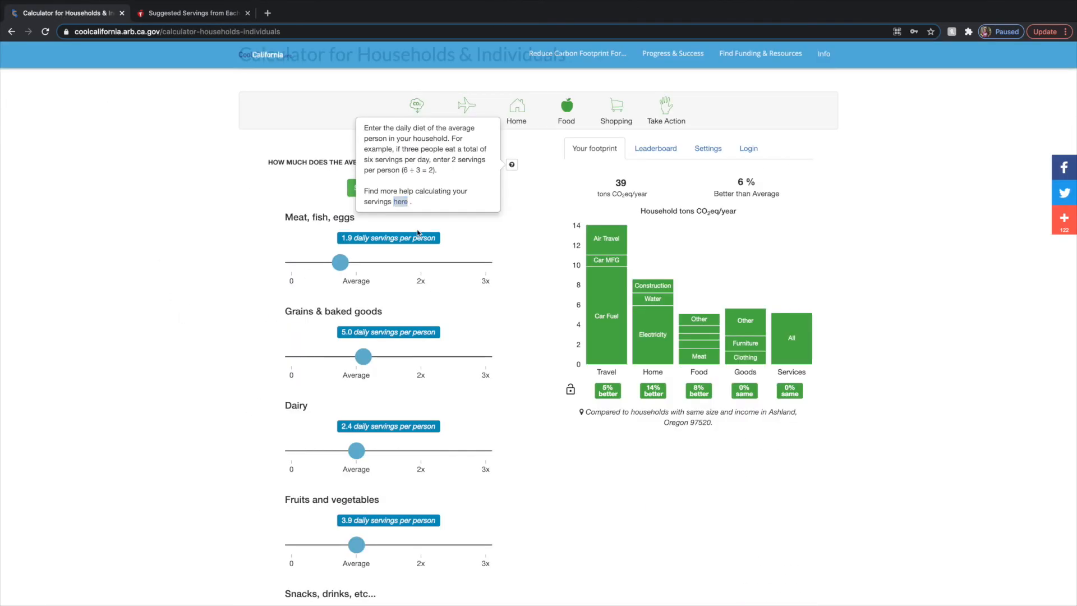
click(512, 165)
scroll(514, 379, down, 2)
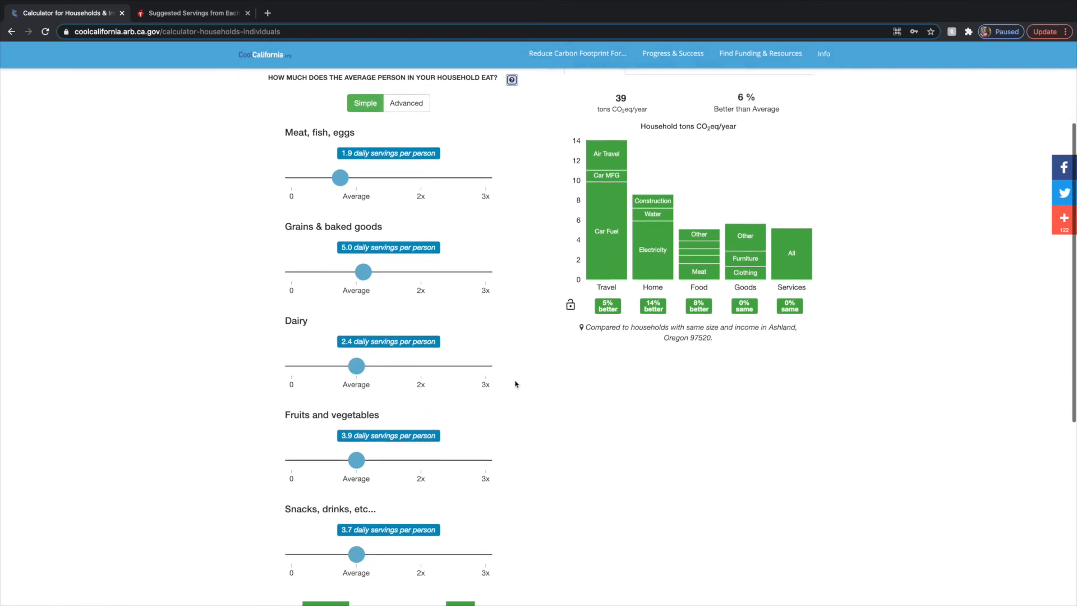
drag(356, 367, 344, 367)
mouse_move(357, 460)
mouse_down()
mouse_move(369, 460)
mouse_move(345, 469)
mouse_up()
scroll(369, 466, down, 2)
scroll(600, 313, down, 1)
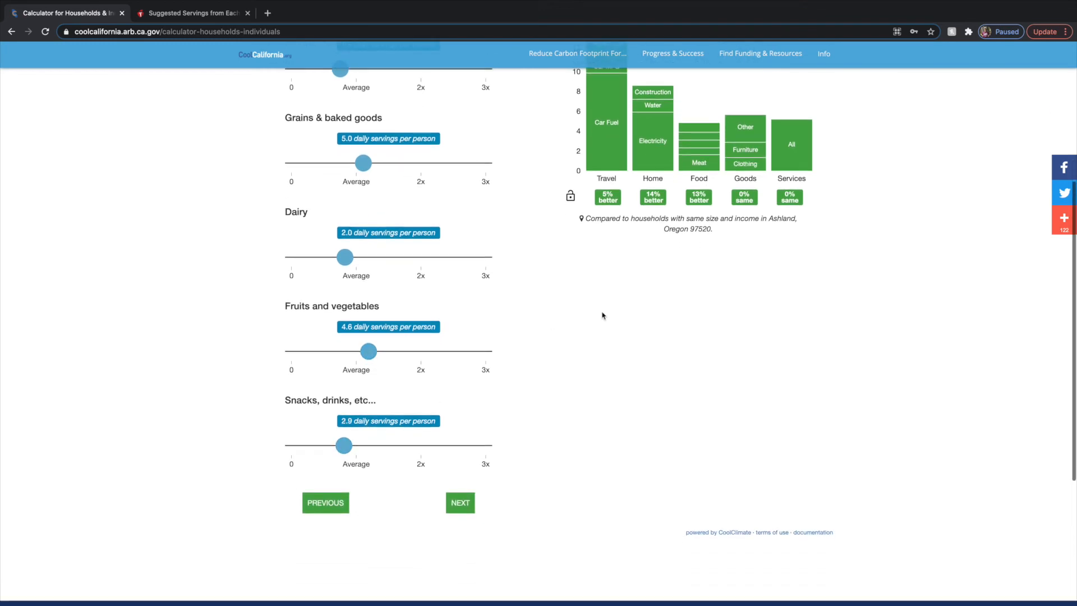
scroll(602, 315, up, 1)
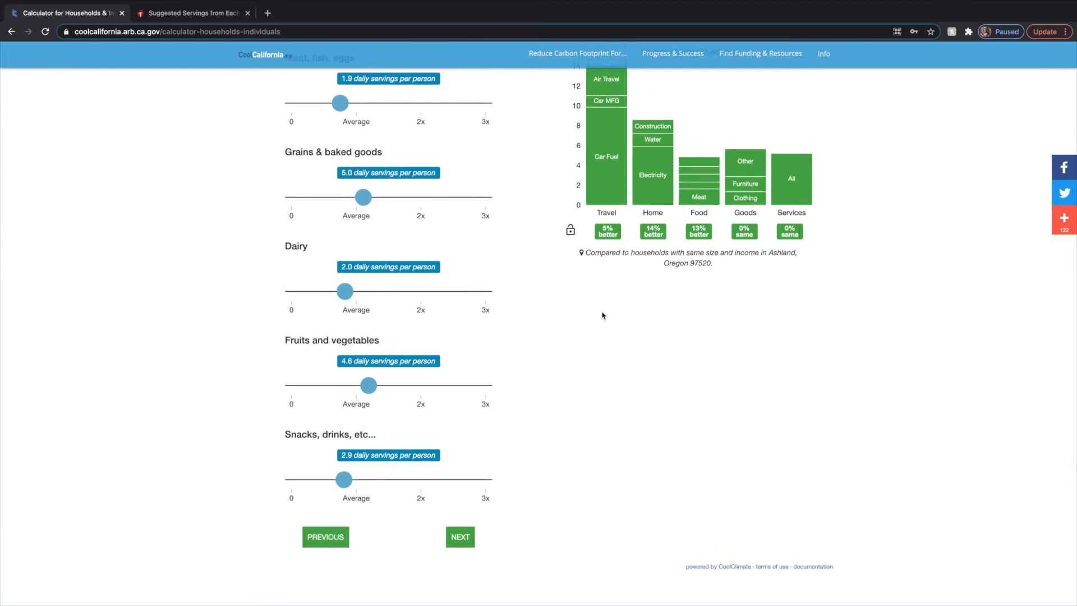
scroll(556, 295, up, 3)
scroll(555, 296, down, 4)
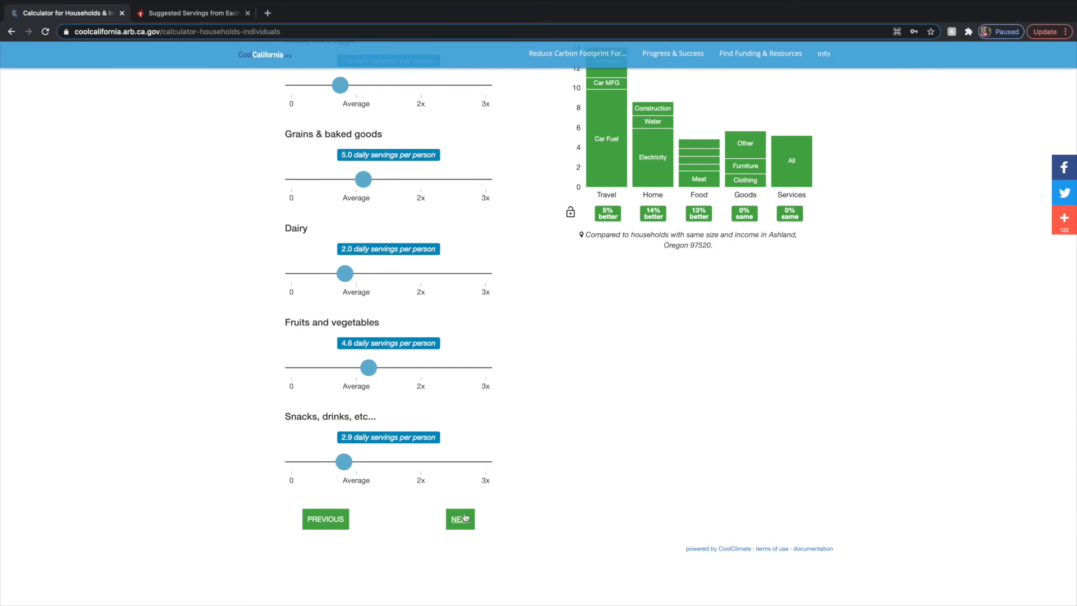
Step: Continue to the Shopping section and set Goods spending to $955 per month
click(461, 520)
scroll(534, 277, up, 1)
scroll(534, 277, up, 3)
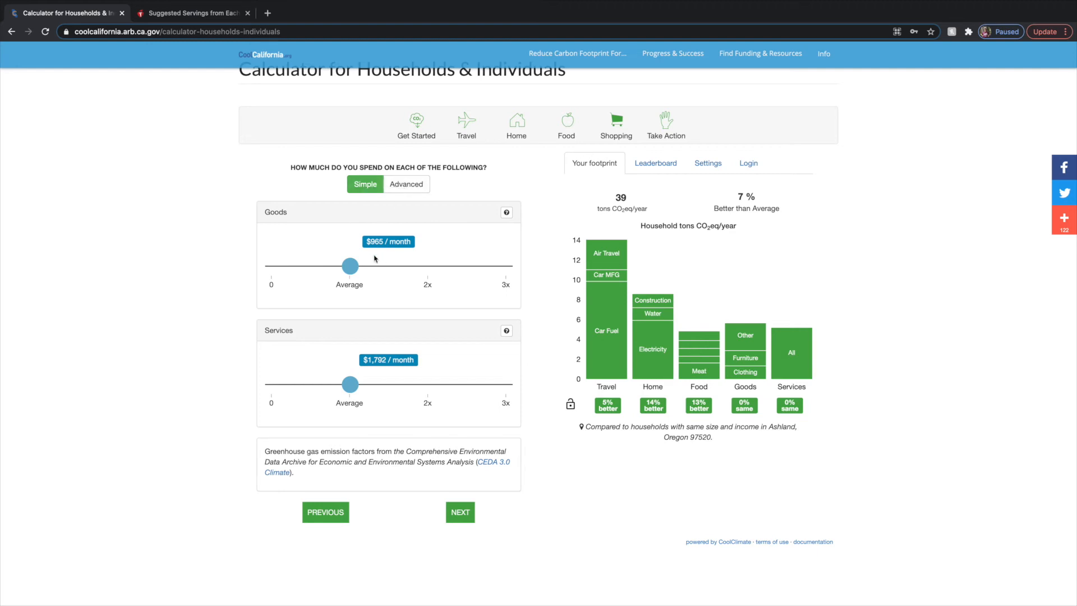
click(350, 267)
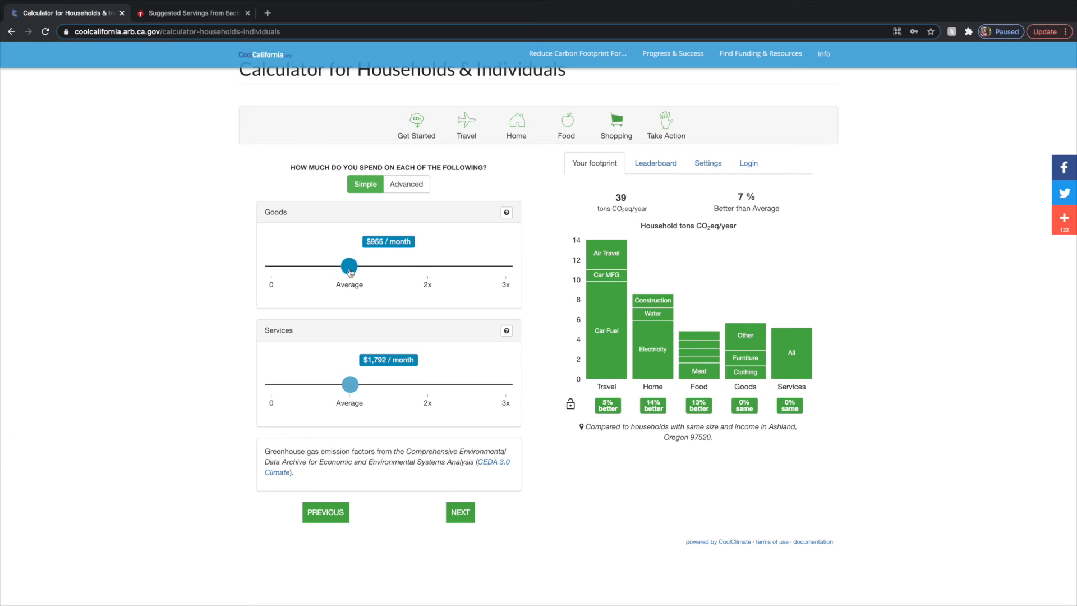
Step: Read the help on estimating Goods spending and lower the monthly Goods amount below the average
click(506, 215)
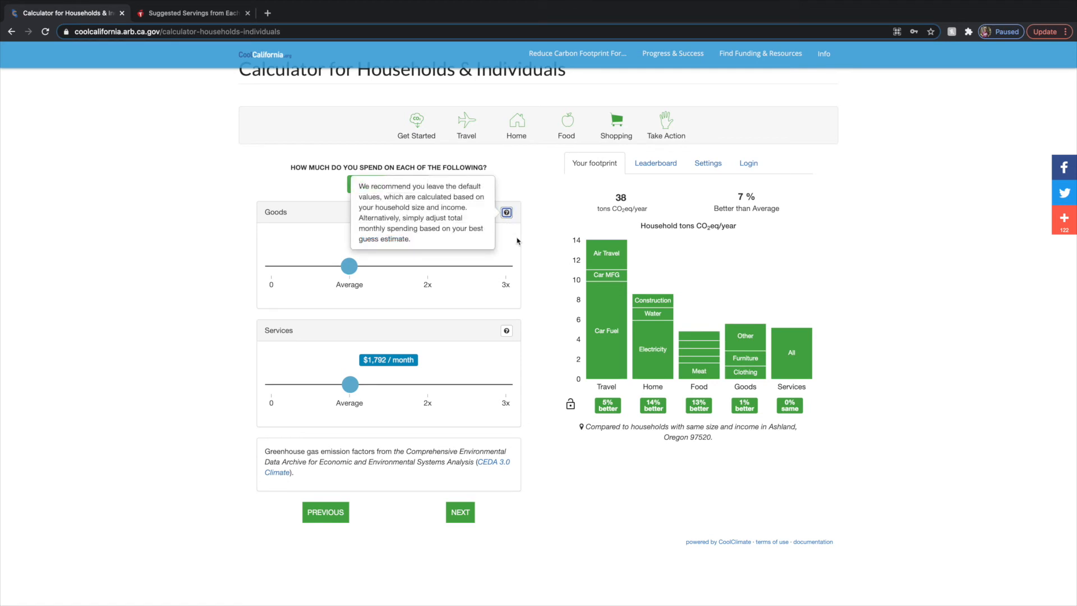
click(506, 212)
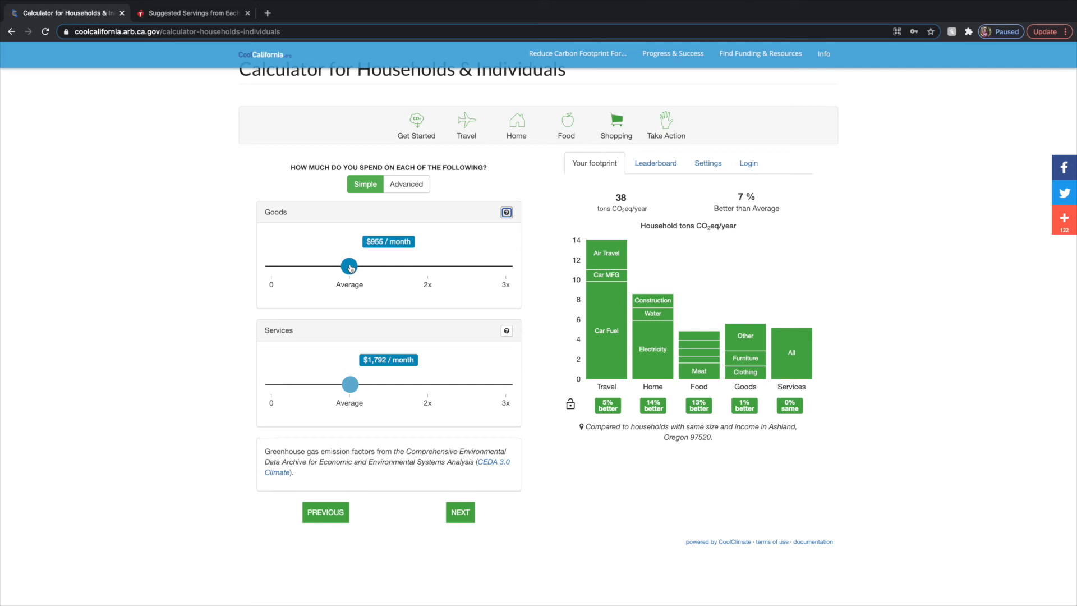
mouse_move(351, 268)
mouse_down()
mouse_move(367, 269)
mouse_move(337, 271)
mouse_move(377, 271)
mouse_move(321, 270)
mouse_move(333, 270)
mouse_up()
Step: Switch the spending entry to the Advanced breakdown and look over its Goods and Services sections
click(414, 188)
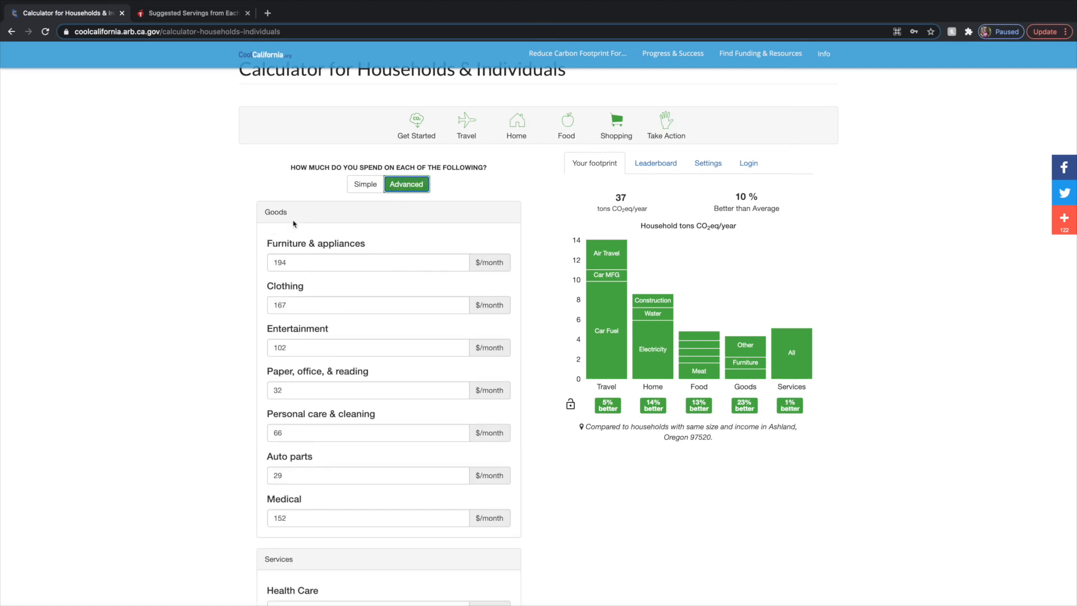
scroll(306, 226, down, 1)
scroll(306, 227, down, 1)
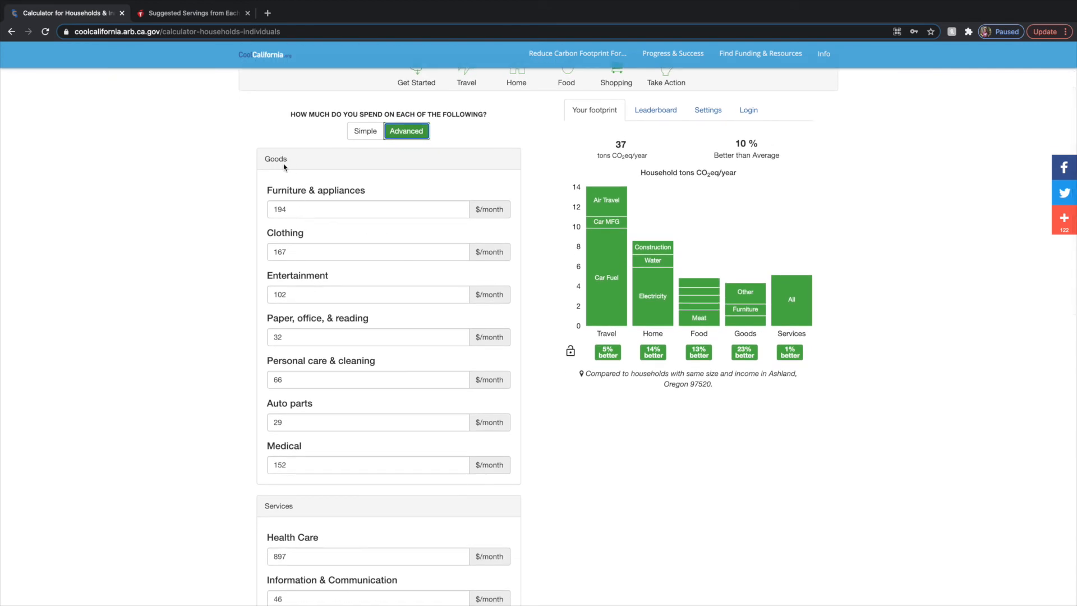
click(264, 158)
double_click(265, 158)
scroll(317, 457, down, 3)
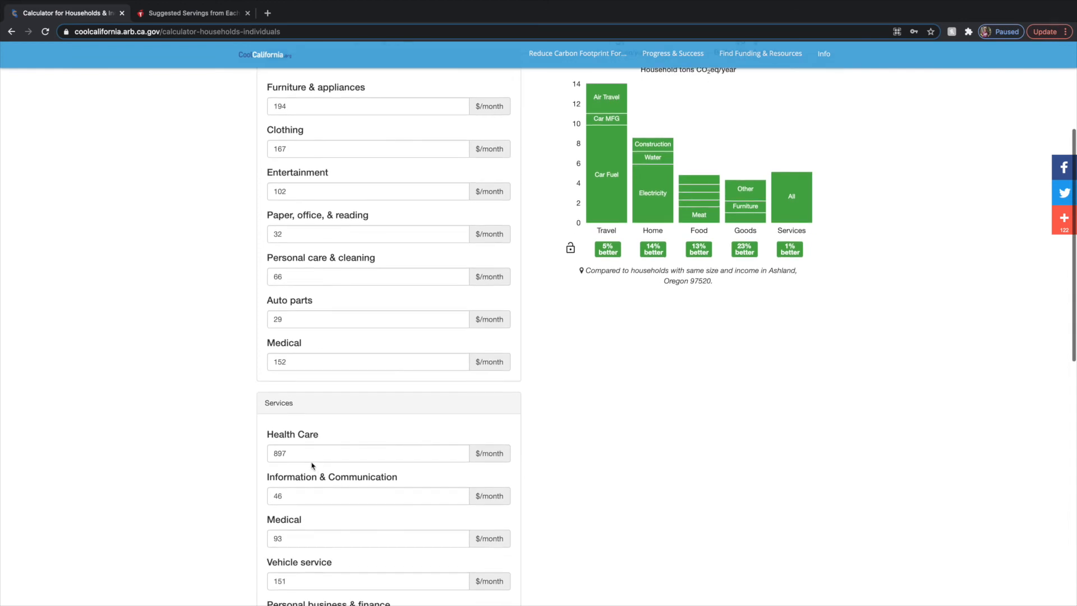
double_click(277, 405)
scroll(305, 409, up, 3)
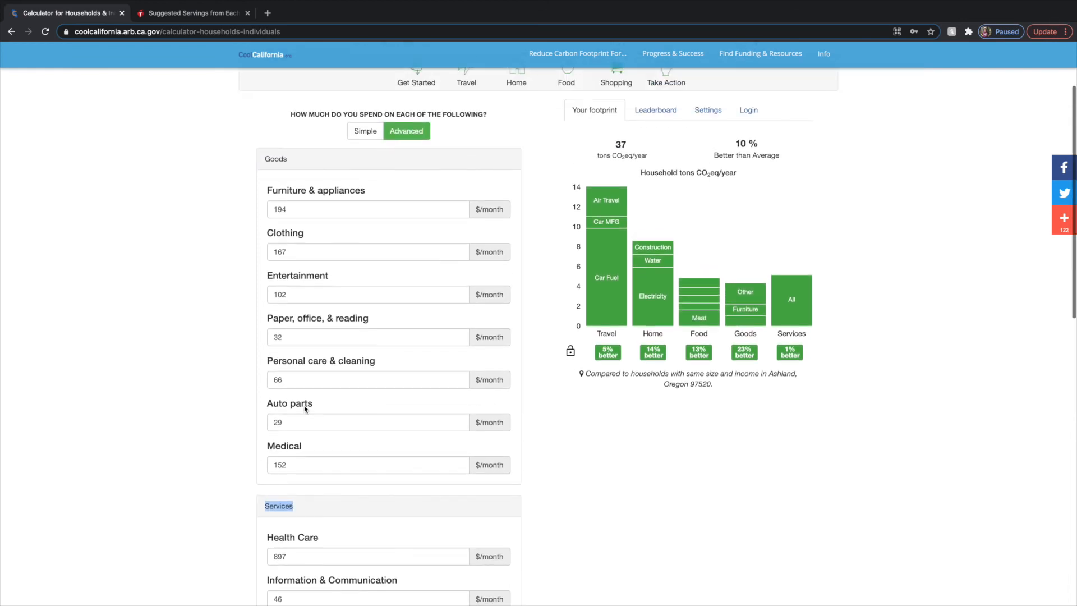
Step: Review the monthly Goods spending categories from Furniture & appliances through Medical
click(296, 211)
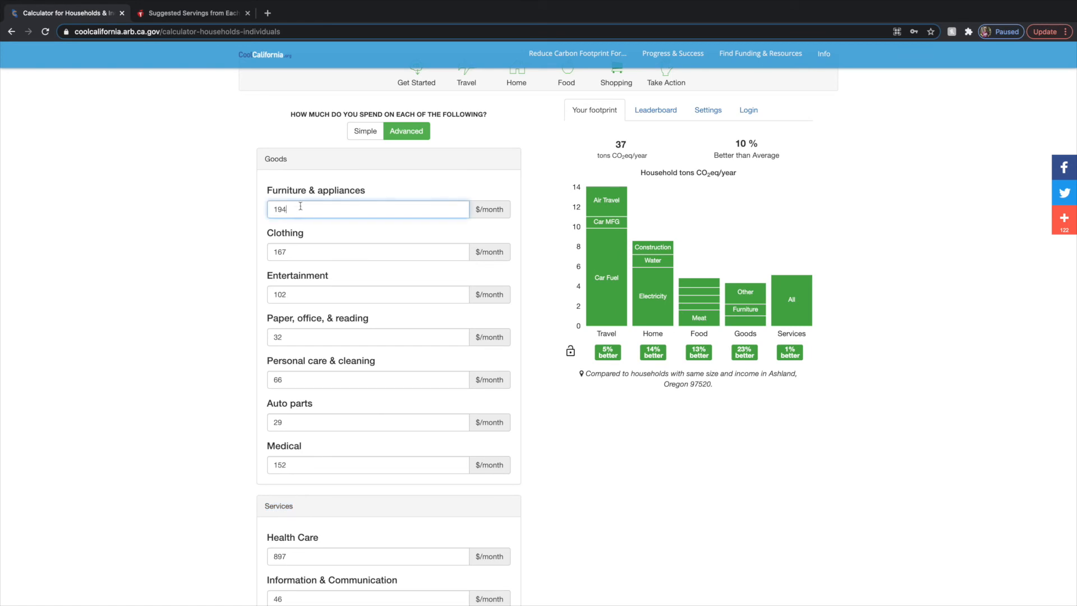
click(297, 210)
scroll(318, 453, down, 2)
scroll(318, 453, down, 3)
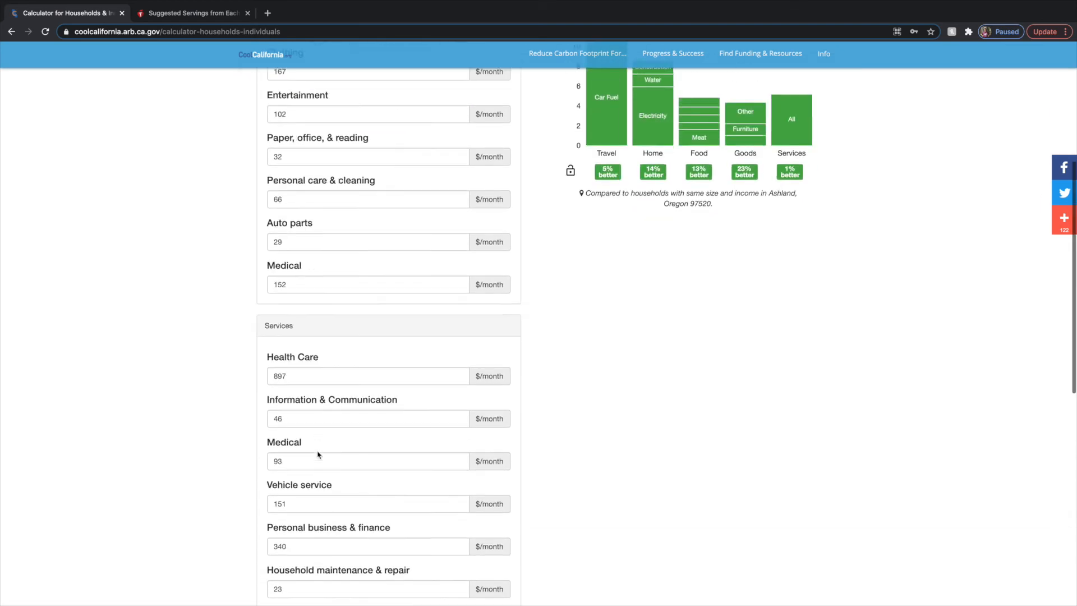
scroll(317, 452, up, 5)
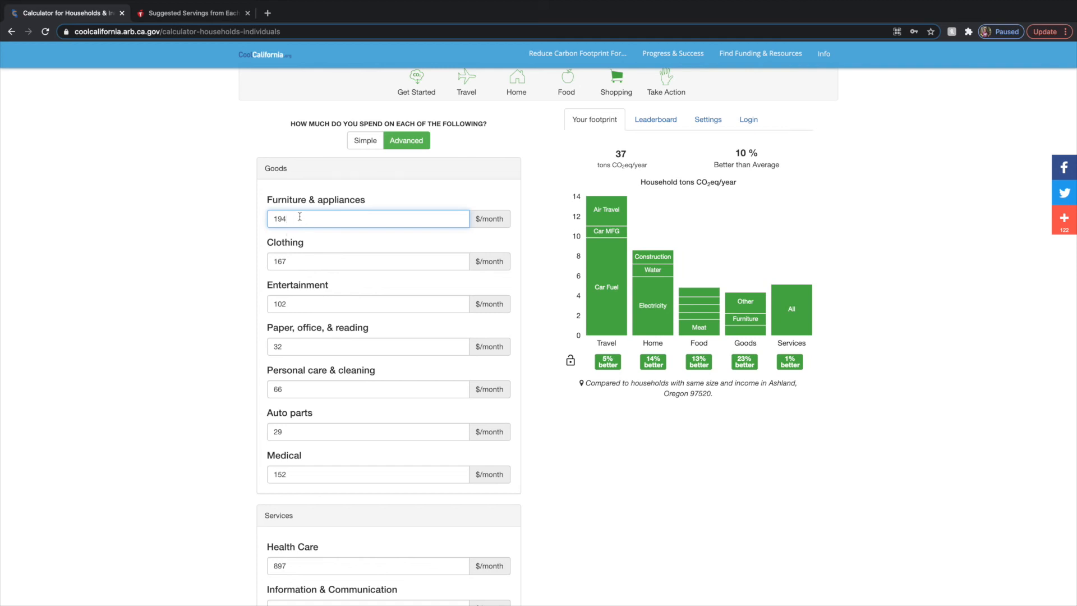
drag(266, 200, 373, 205)
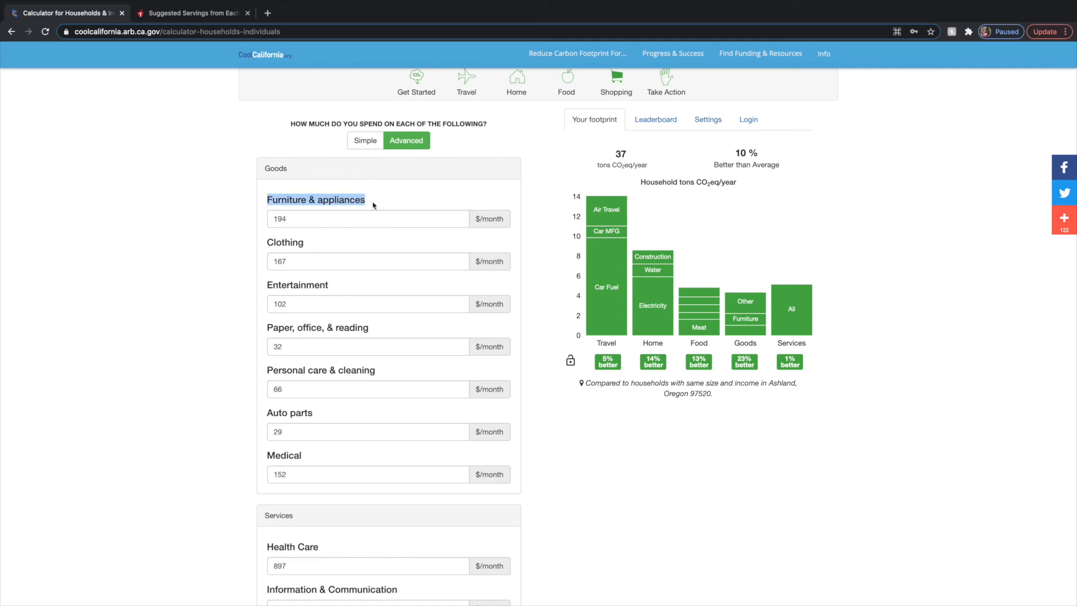
drag(266, 242, 307, 245)
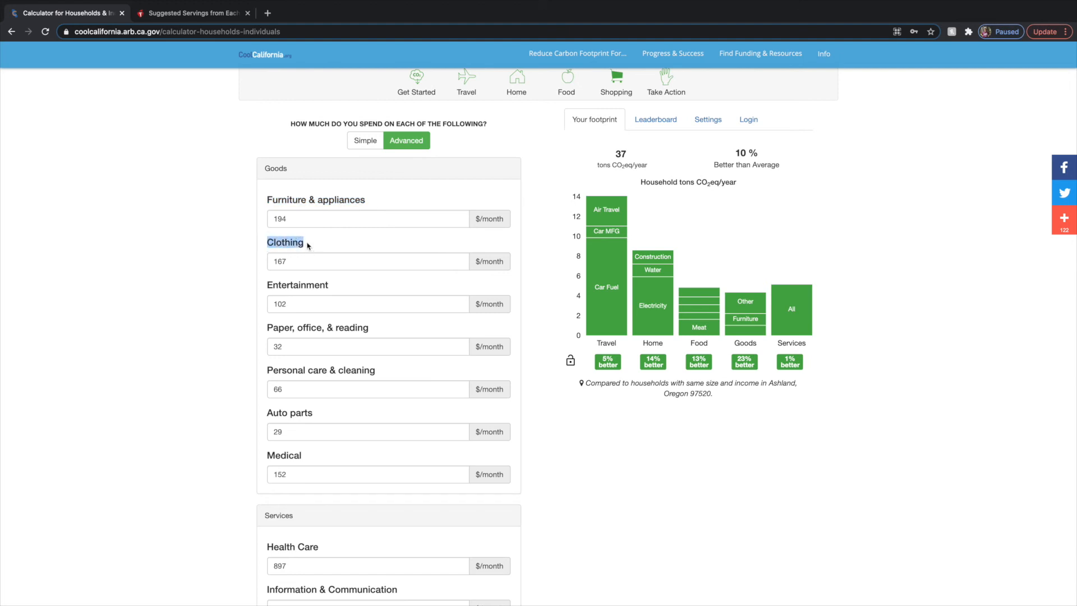
drag(267, 284, 337, 288)
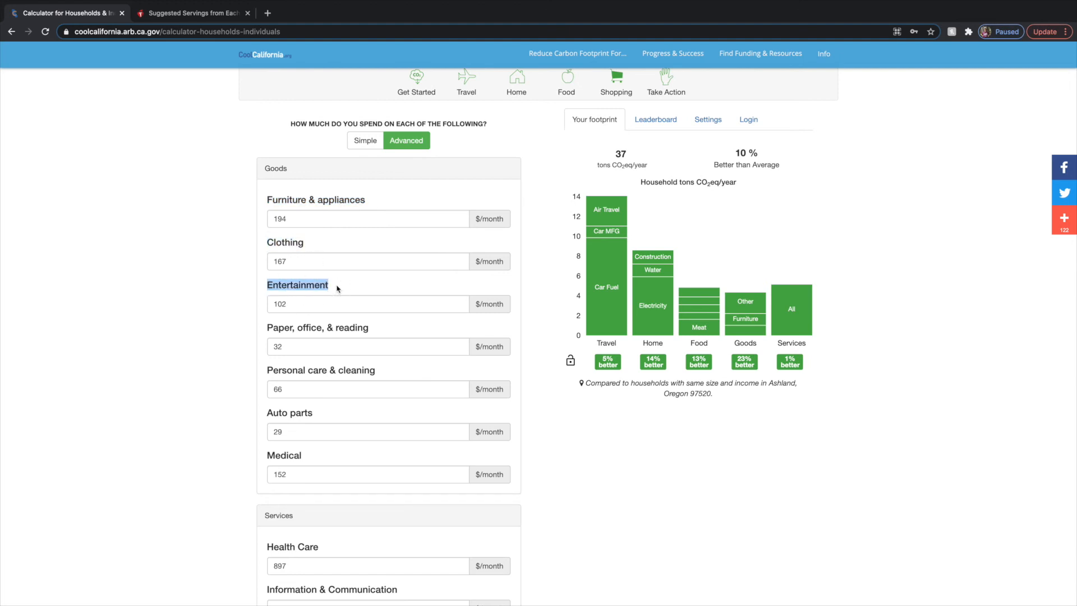
scroll(337, 289, down, 3)
drag(267, 250, 374, 252)
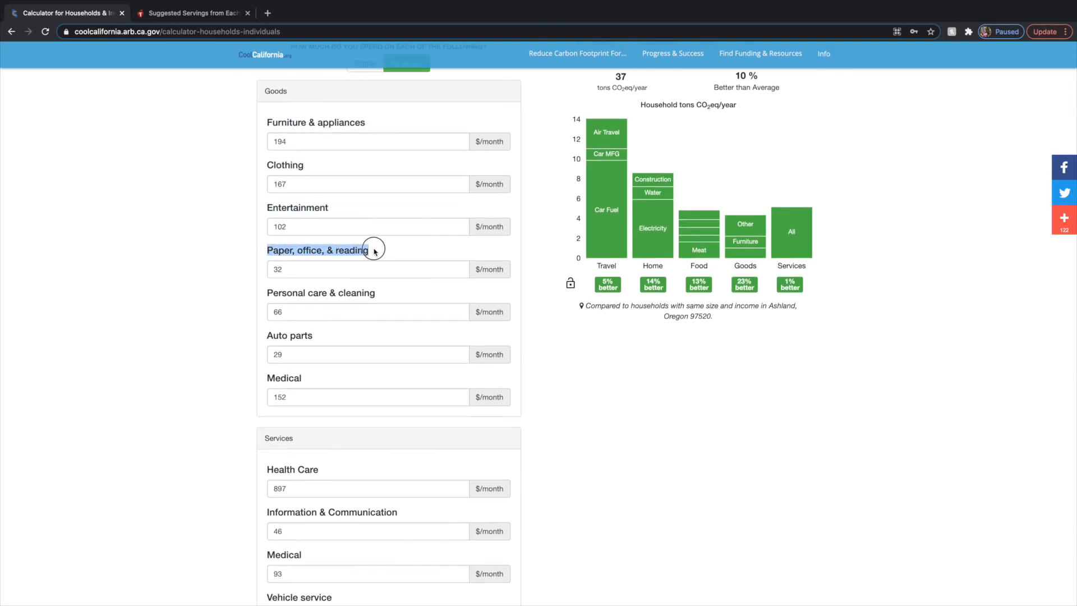
drag(267, 293, 392, 297)
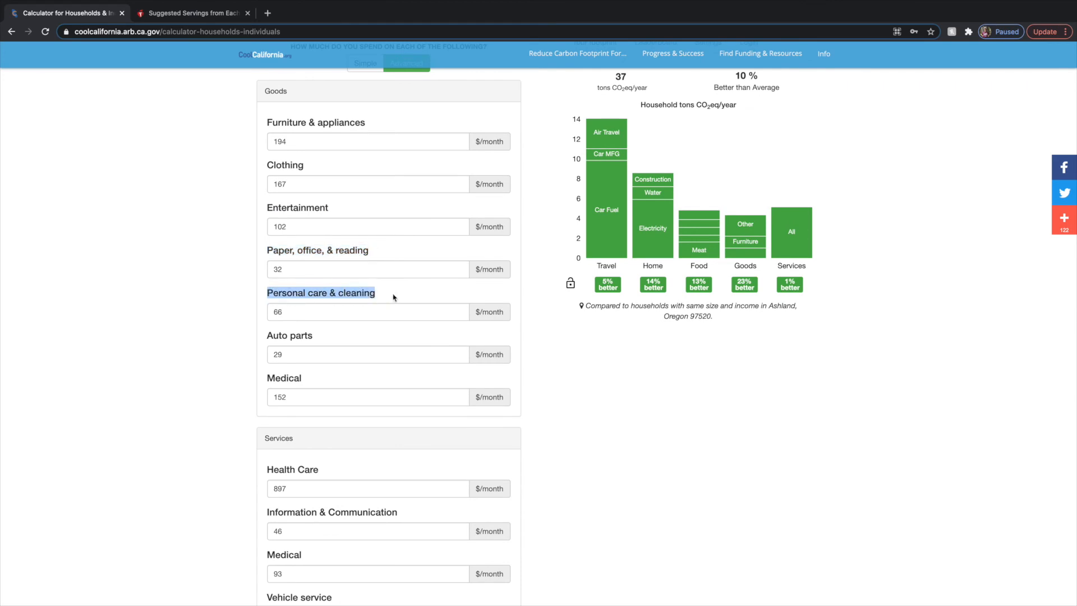
drag(267, 334, 327, 336)
drag(266, 378, 320, 380)
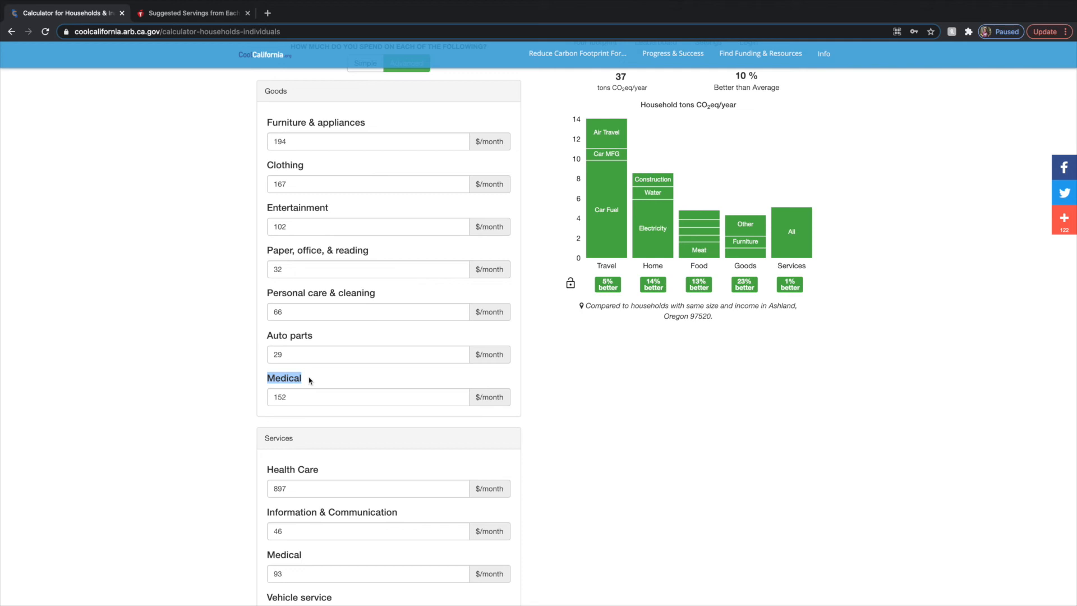
Step: Review the monthly Services spending categories, including Health Care, Medical, and Organizations & Charity
scroll(296, 359, down, 2)
click(325, 350)
drag(265, 339, 297, 341)
scroll(297, 341, down, 3)
scroll(297, 343, down, 2)
scroll(297, 342, up, 3)
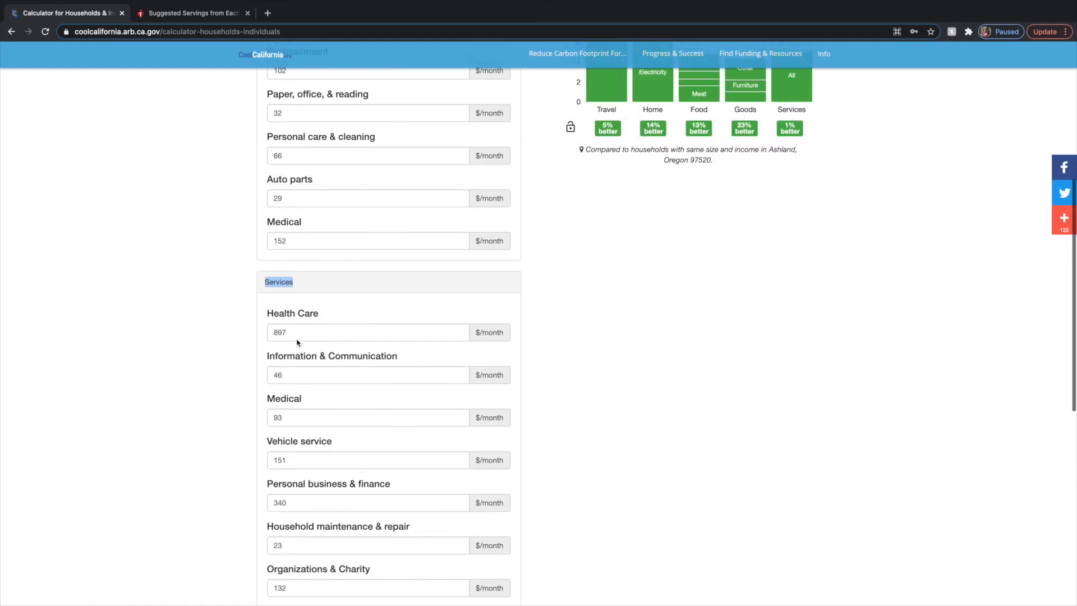
mouse_move(308, 404)
mouse_down()
mouse_move(264, 405)
mouse_move(312, 406)
mouse_up()
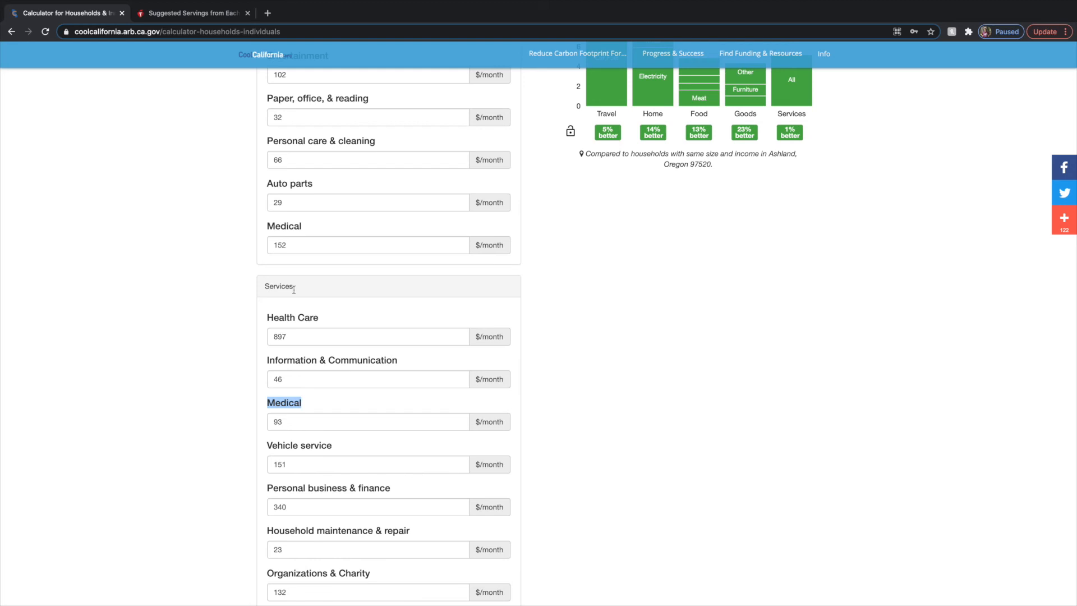
click(269, 317)
drag(268, 317, 327, 324)
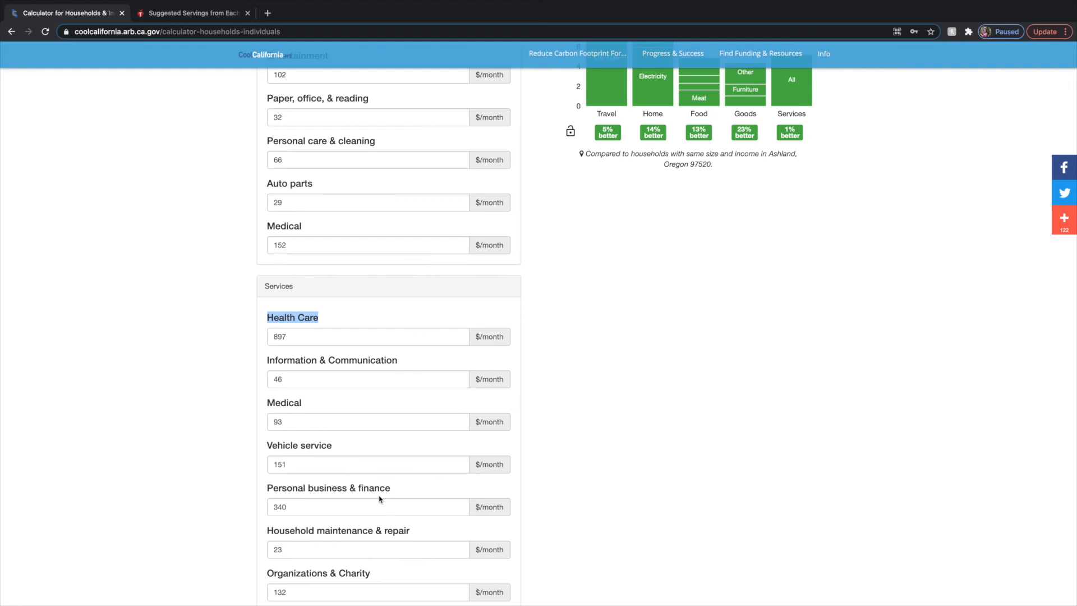
scroll(379, 499, down, 3)
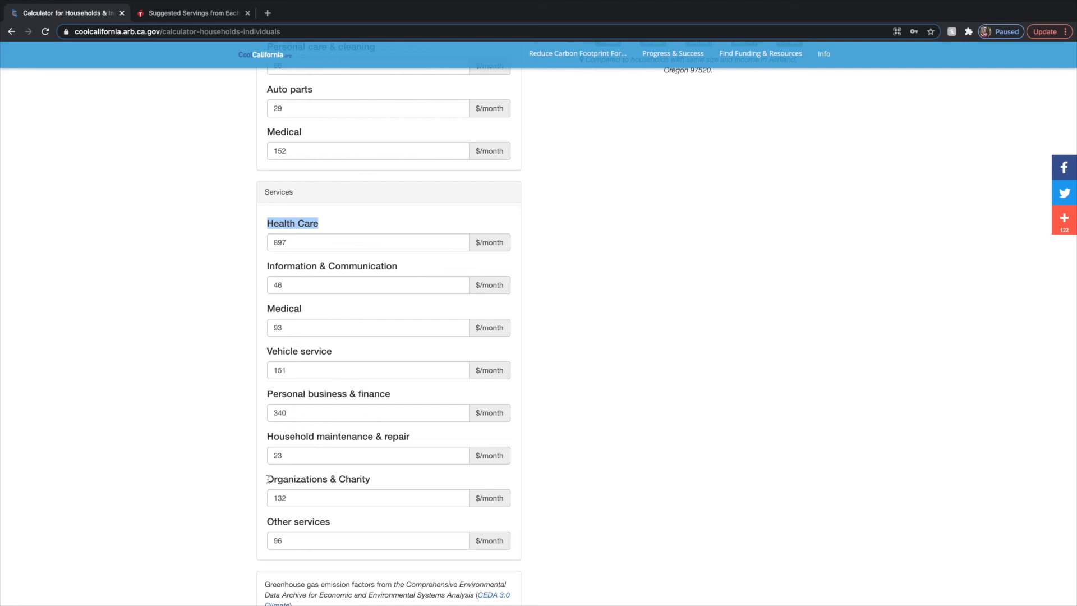
drag(267, 479, 411, 490)
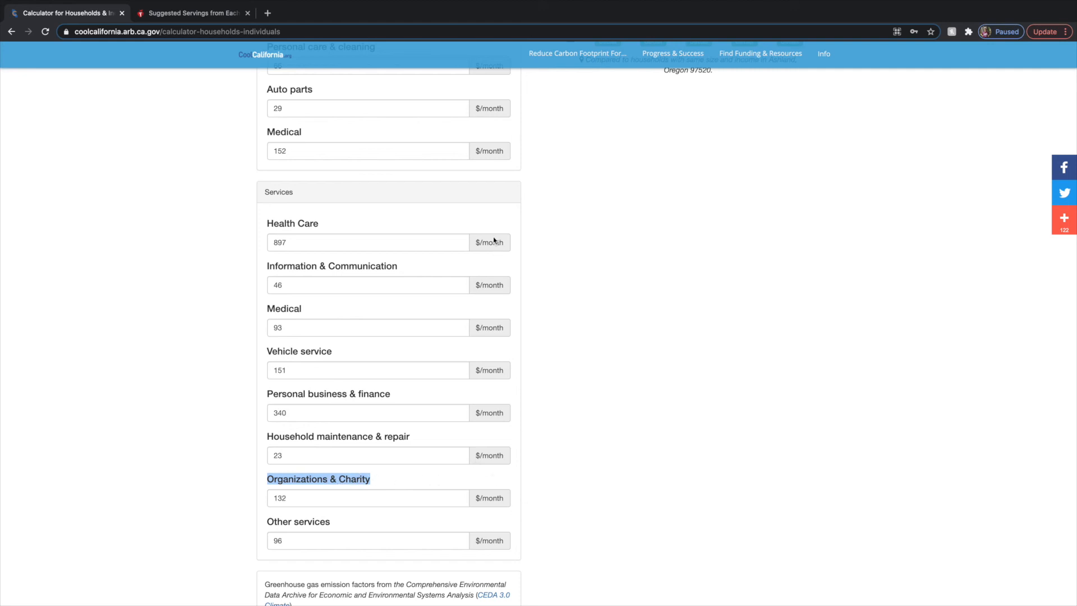
scroll(488, 217, up, 2)
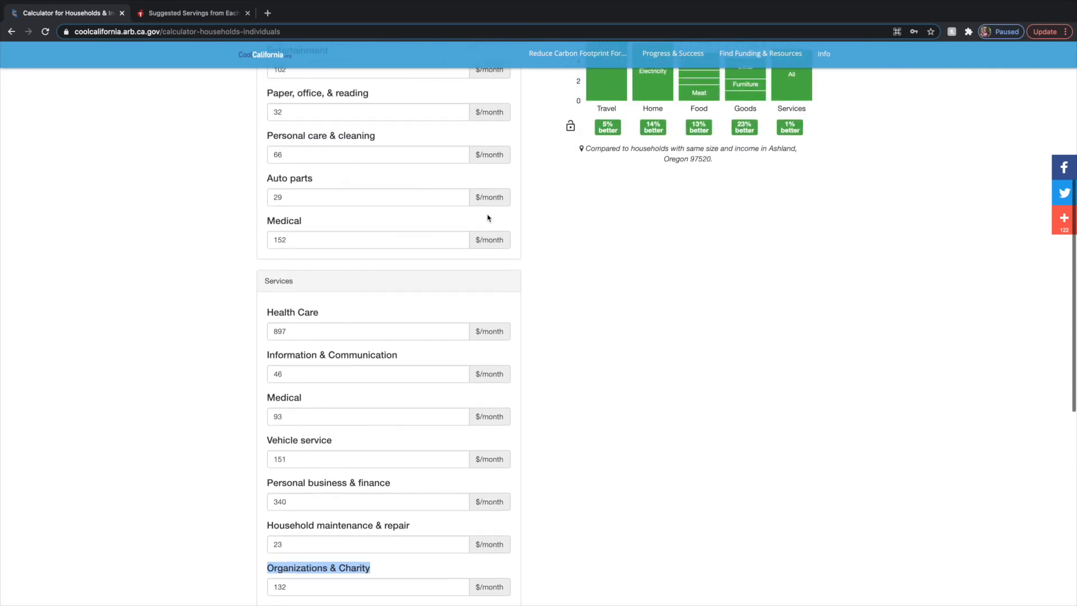
scroll(488, 217, down, 2)
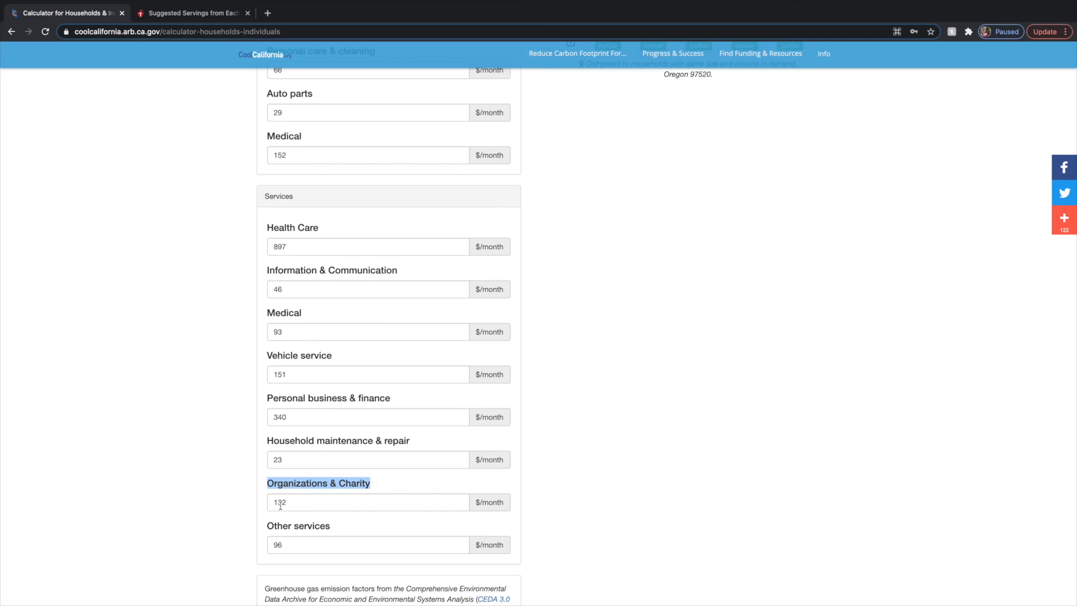
Step: Set the monthly Organizations & Charity spending to 0 and check the effect on the household footprint chart
drag(302, 506, 270, 503)
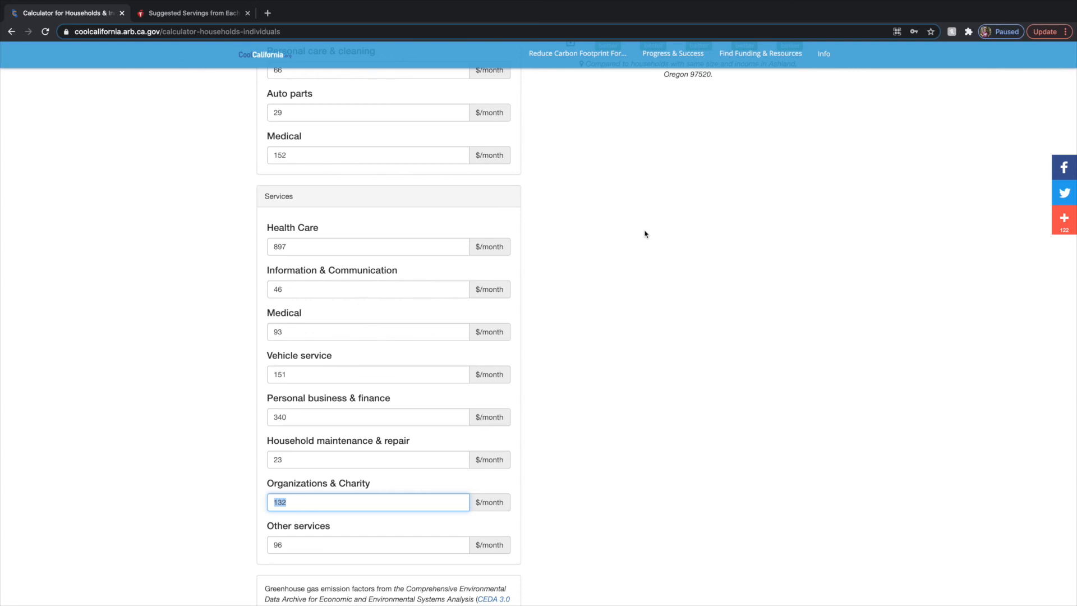
text(0)
click(374, 486)
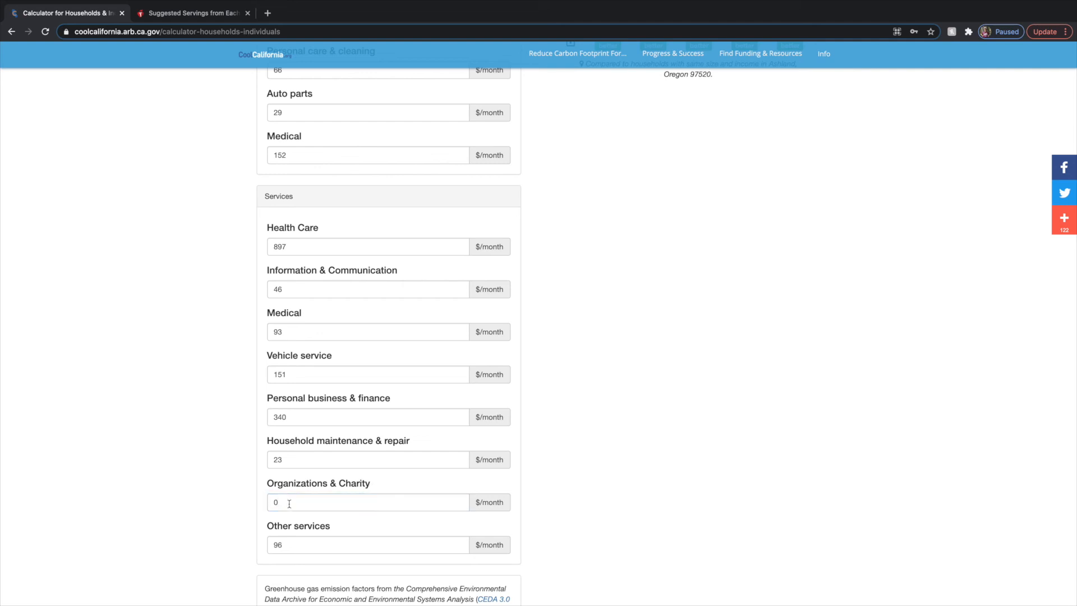
scroll(668, 278, up, 4)
scroll(667, 279, down, 4)
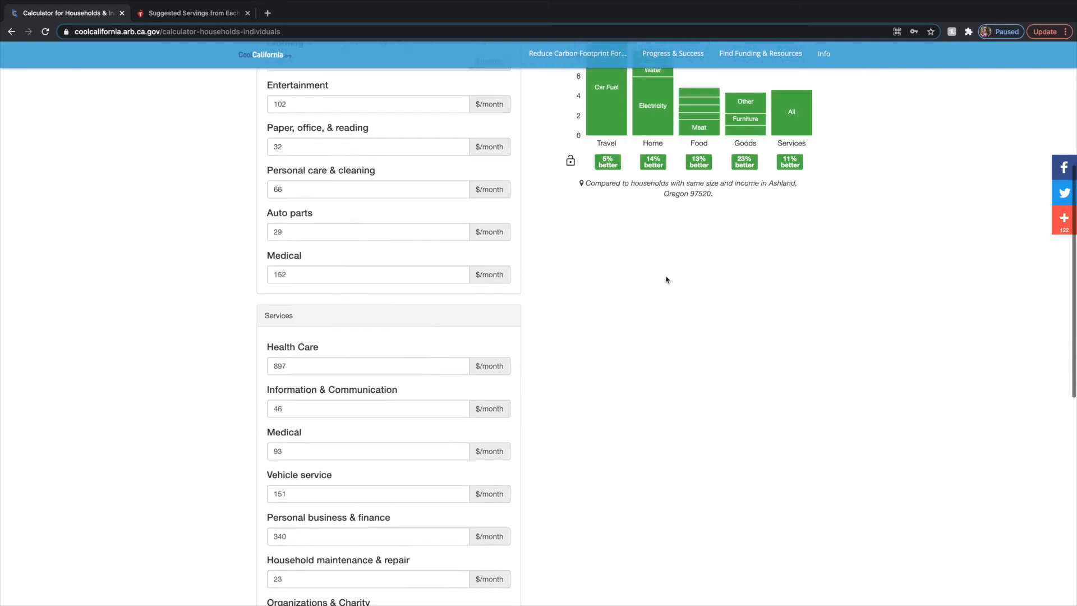
scroll(582, 314, up, 3)
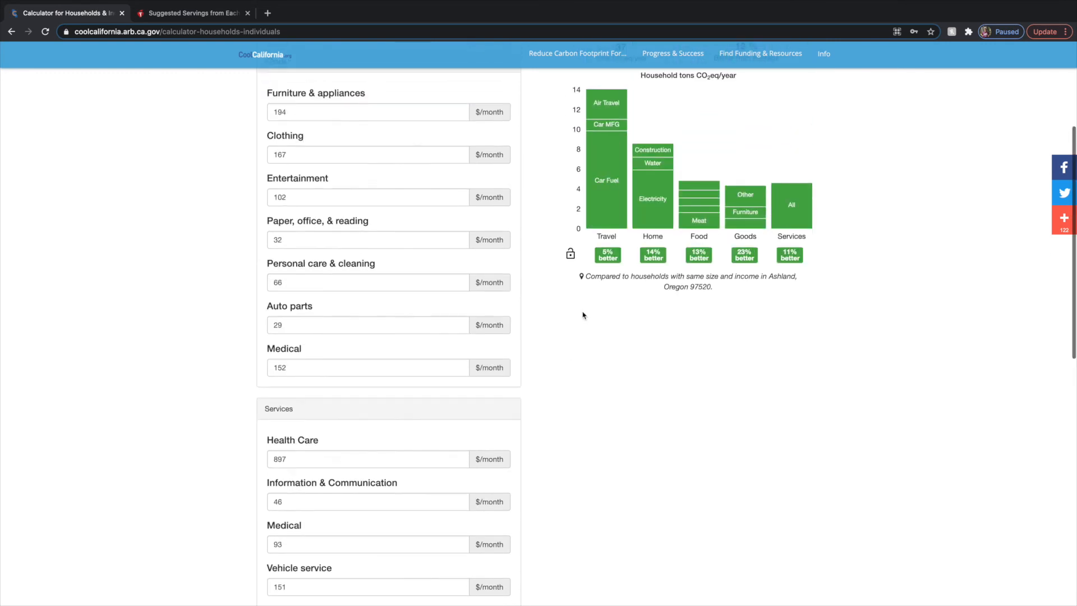
scroll(582, 315, up, 1)
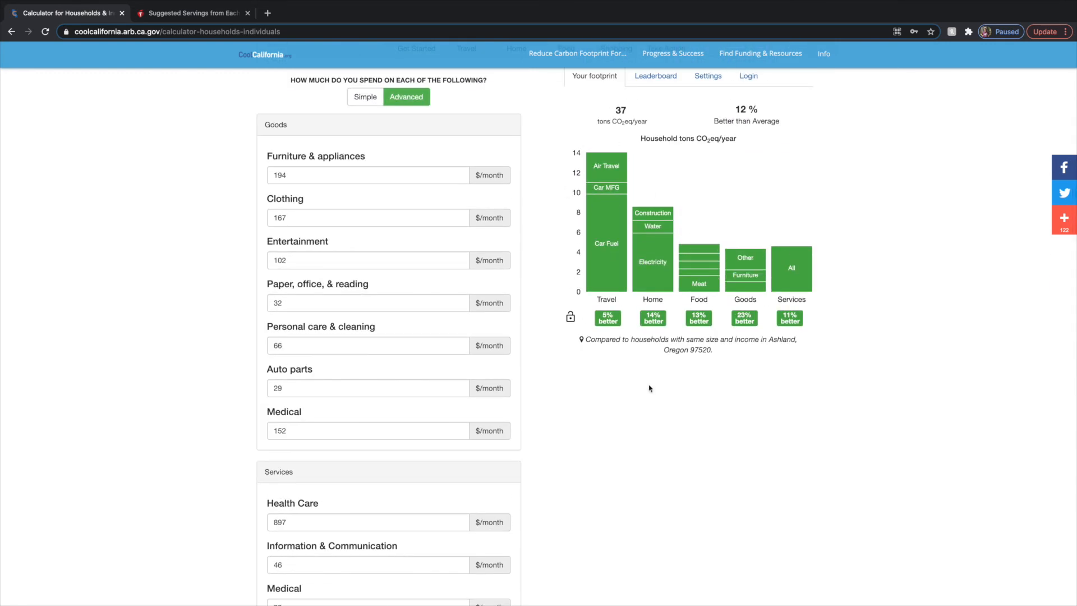
Step: Set the monthly Organizations & Charity spending to 1000 and check the total footprint and Services bar
scroll(620, 475, down, 2)
scroll(619, 474, down, 4)
double_click(290, 481)
text(1000)
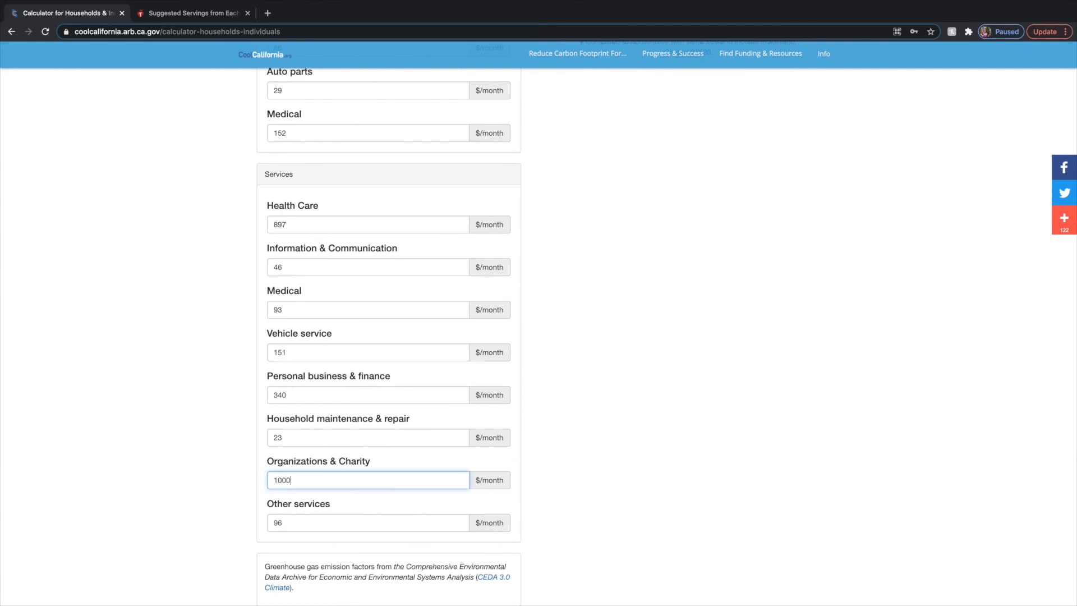
scroll(653, 390, up, 5)
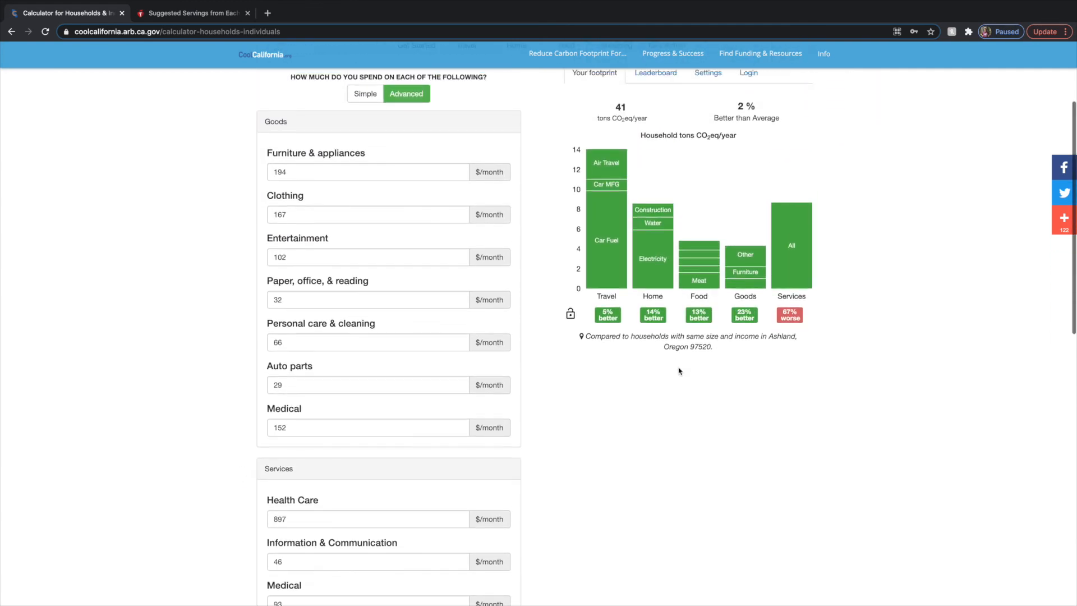
double_click(619, 106)
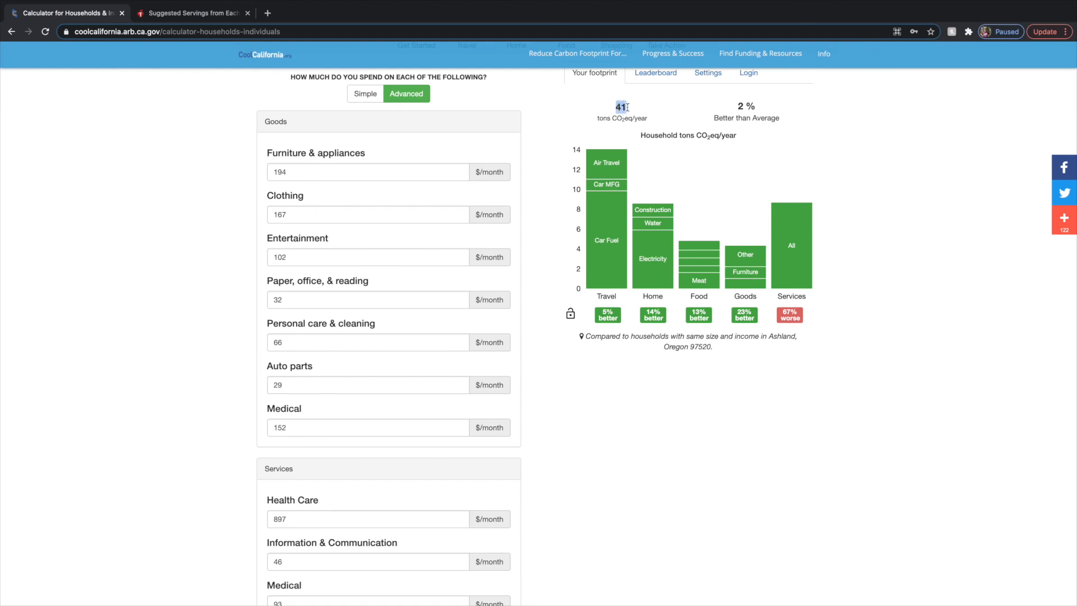
Step: Reset the monthly Organizations & Charity spending to 0 and compare the footprint chart again
scroll(636, 472, down, 6)
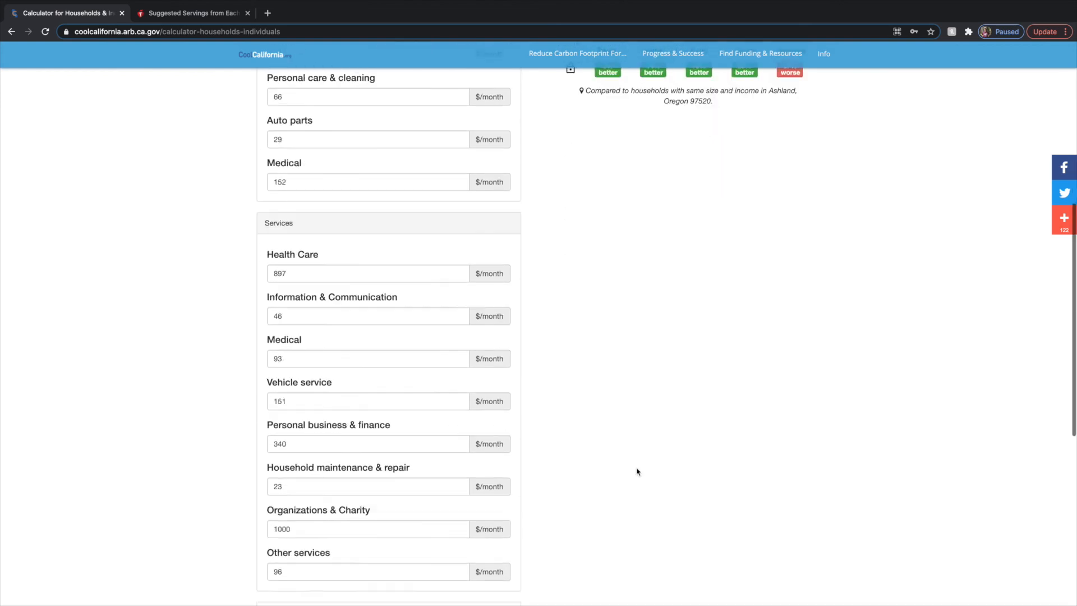
drag(294, 455, 230, 457)
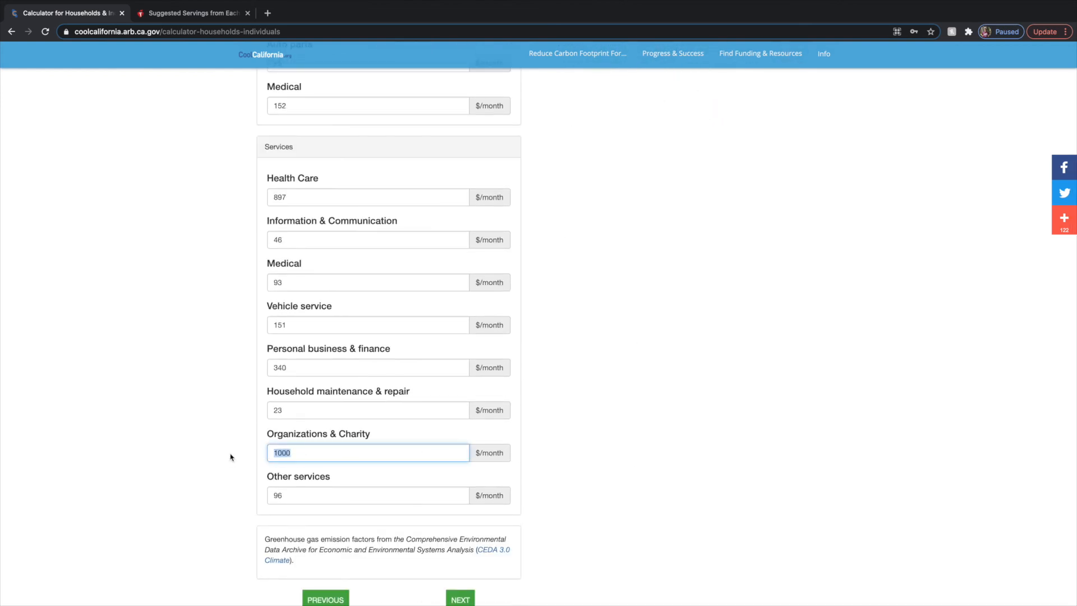
text(0)
click(609, 411)
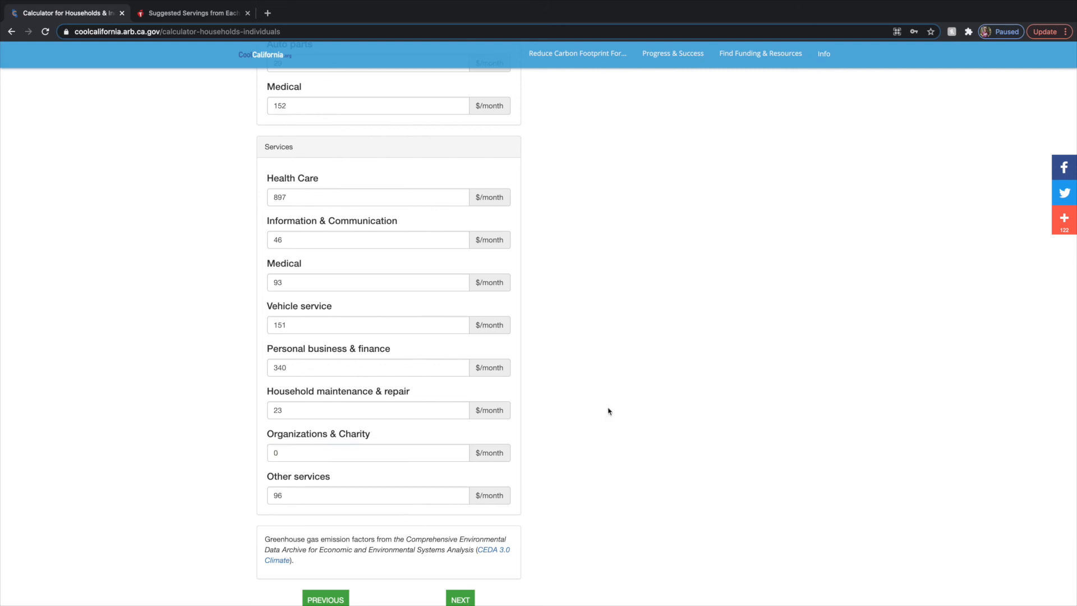
scroll(608, 411, up, 6)
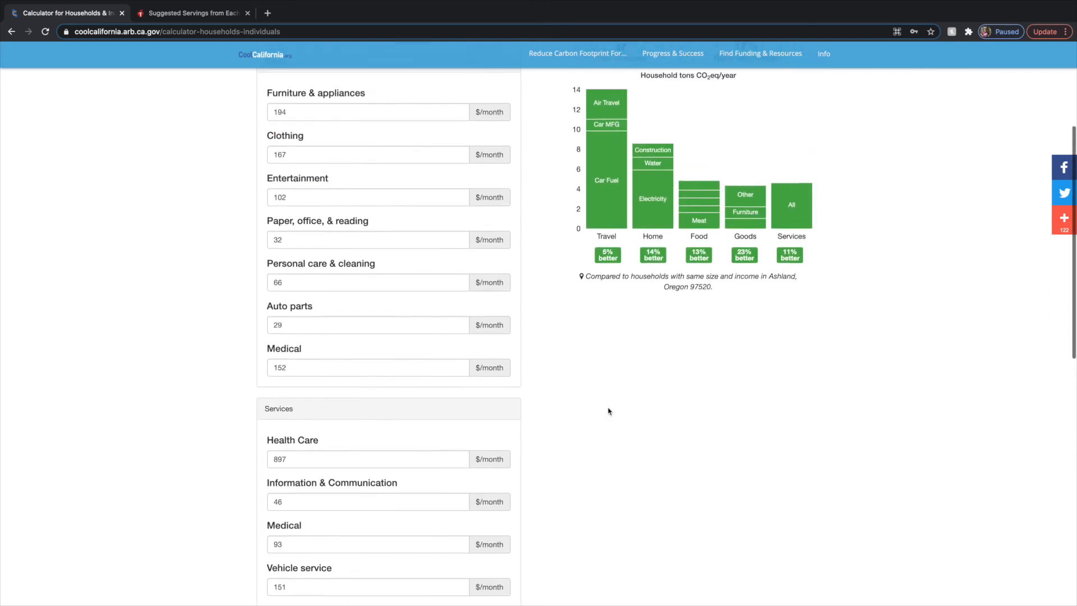
Step: Return to the Simple spending entry with Goods at $695 and Services at $1,398 per month, and continue to Take Action
click(365, 114)
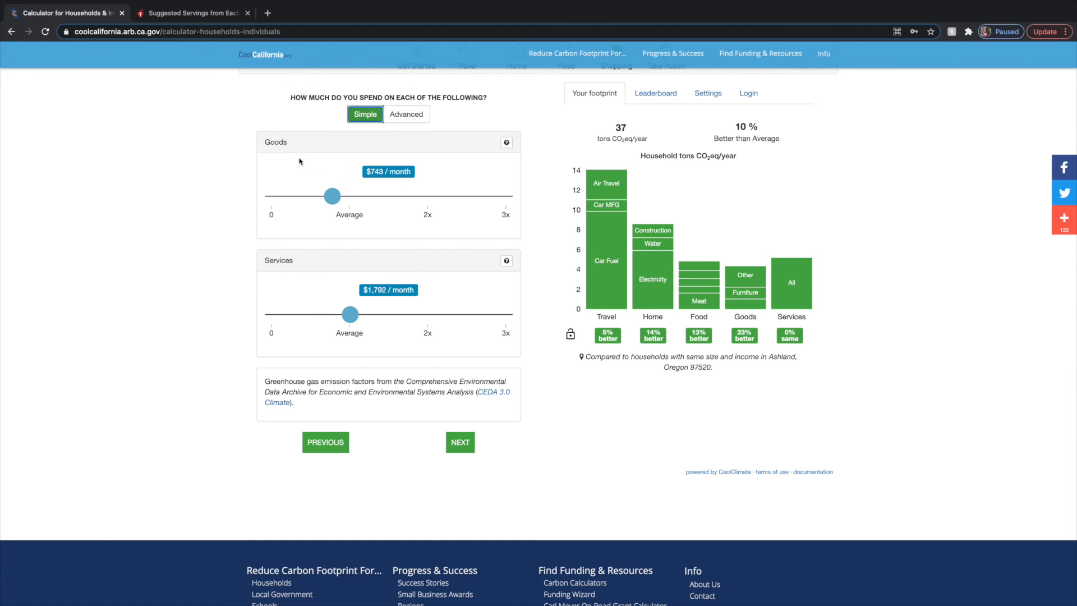
mouse_move(327, 204)
mouse_down()
mouse_move(378, 202)
mouse_move(329, 203)
mouse_up()
drag(350, 315, 333, 316)
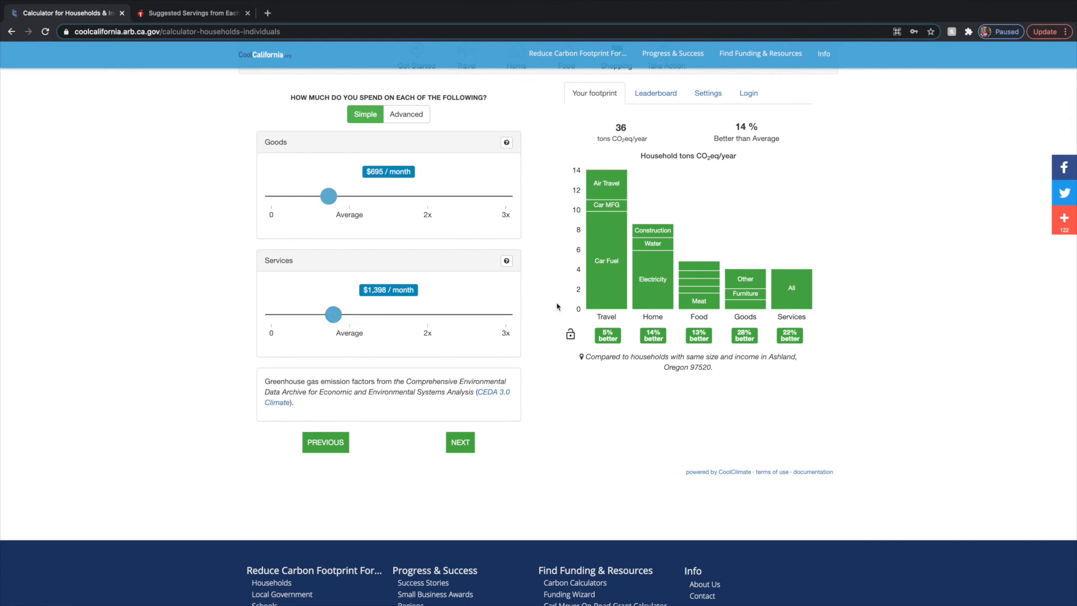
scroll(557, 306, up, 2)
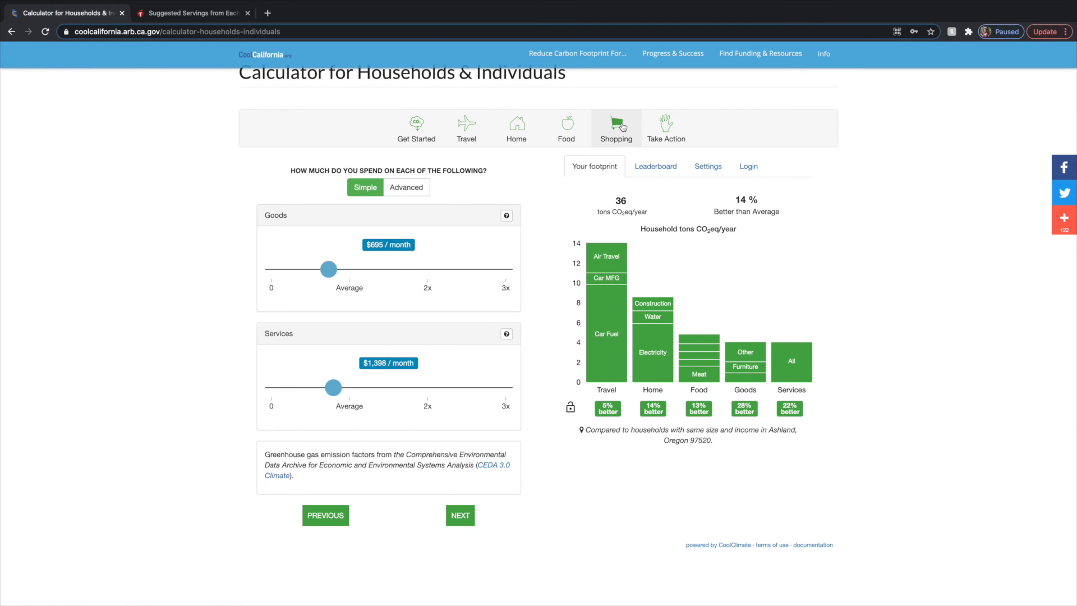
click(457, 519)
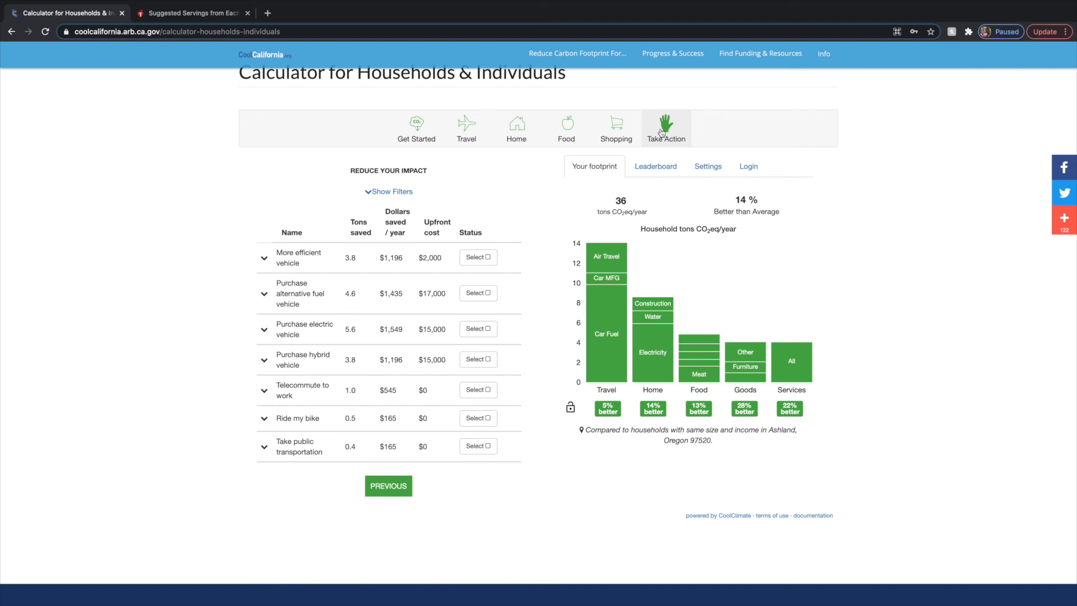
Step: Review the total household footprint, its comparison with similar local households, and the bars for each category
click(616, 198)
double_click(623, 199)
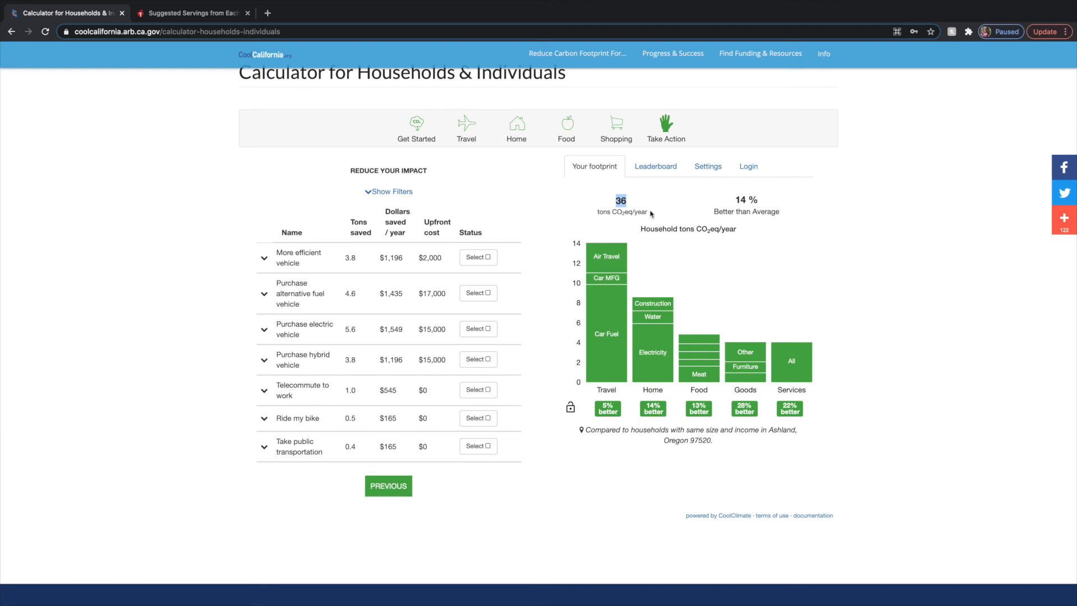
drag(737, 201, 760, 207)
drag(654, 431, 783, 447)
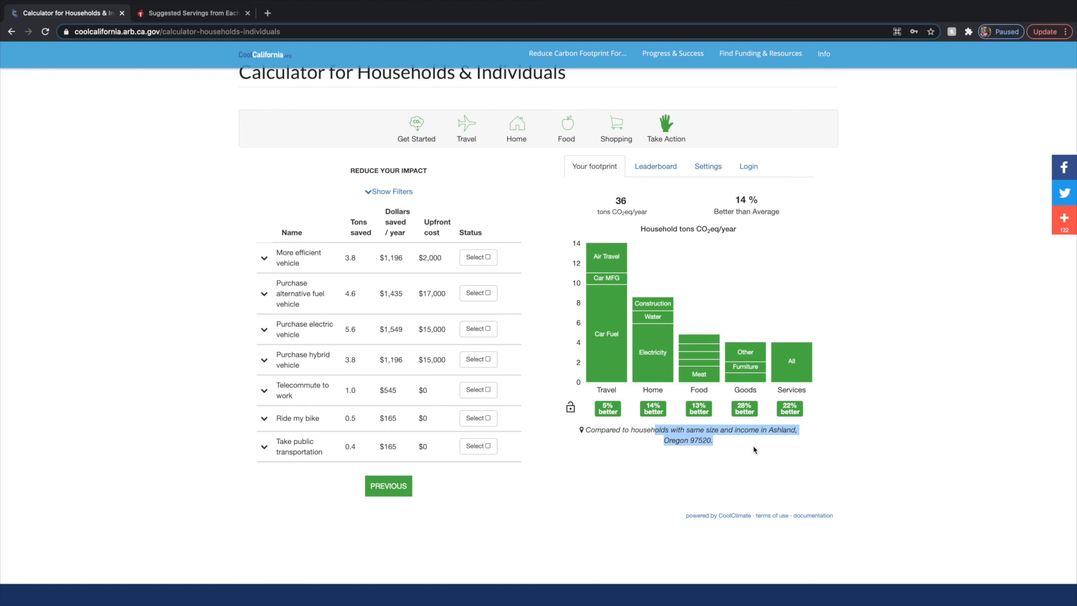
mouse_move(795, 372)
mouse_move(608, 342)
mouse_move(608, 278)
Step: Browse the full Reduce Your Impact list, comparing tons saved, dollars saved per year, and upfront cost
scroll(358, 342, down, 10)
scroll(358, 342, down, 10)
scroll(357, 343, up, 12)
scroll(357, 342, up, 6)
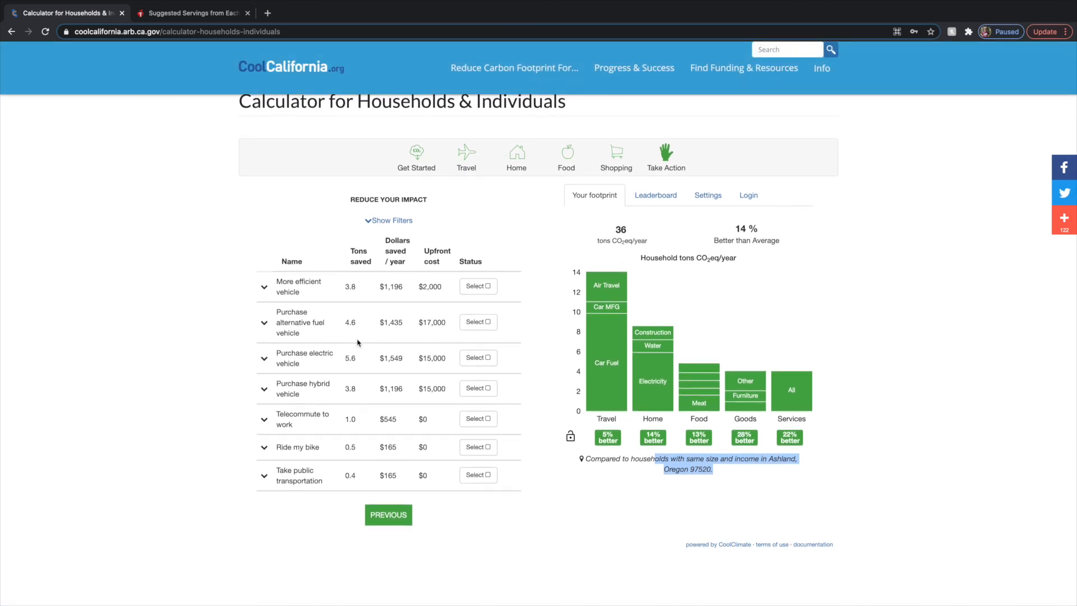
scroll(370, 437, down, 15)
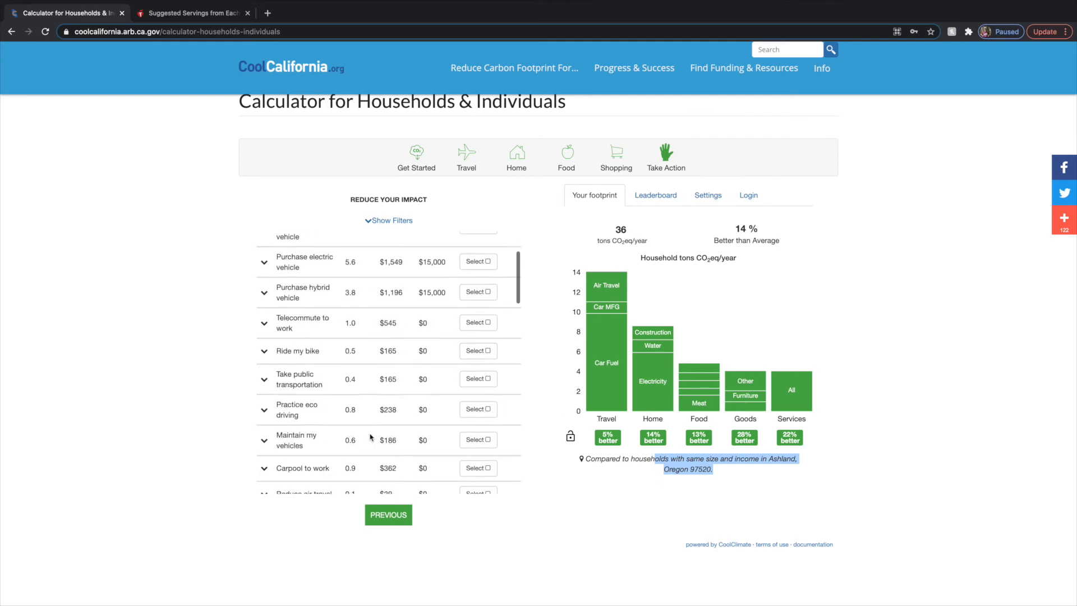
scroll(371, 437, down, 3)
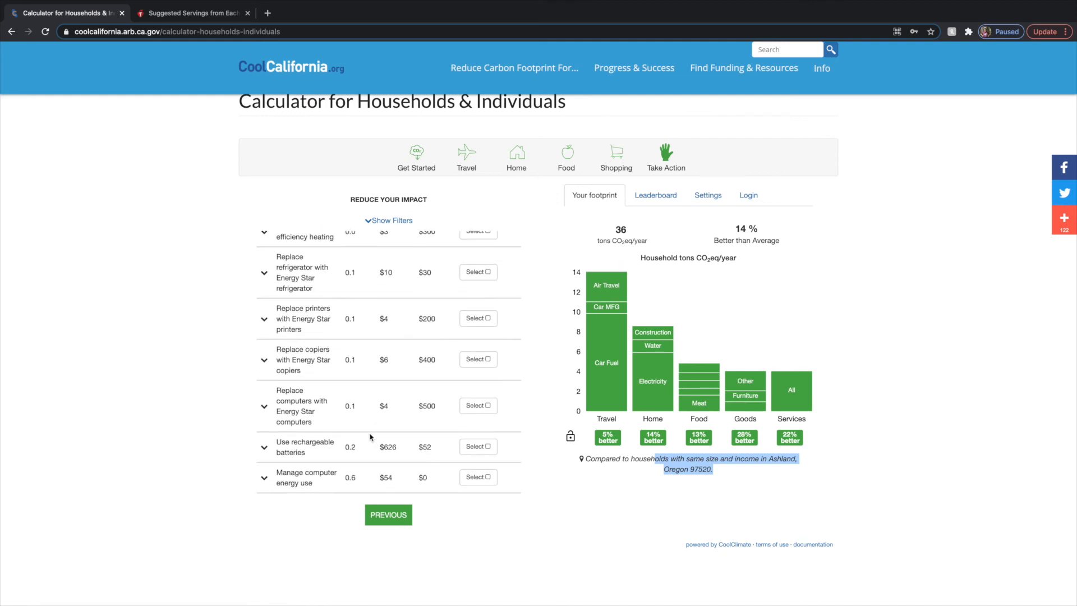
scroll(370, 437, down, 1)
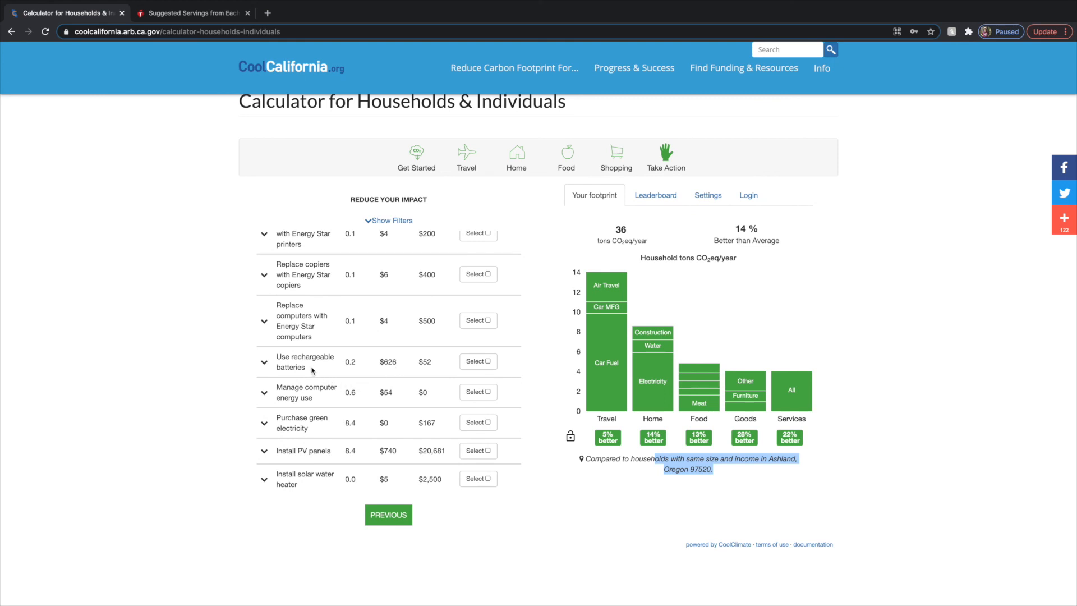
scroll(312, 370, up, 10)
scroll(322, 314, up, 5)
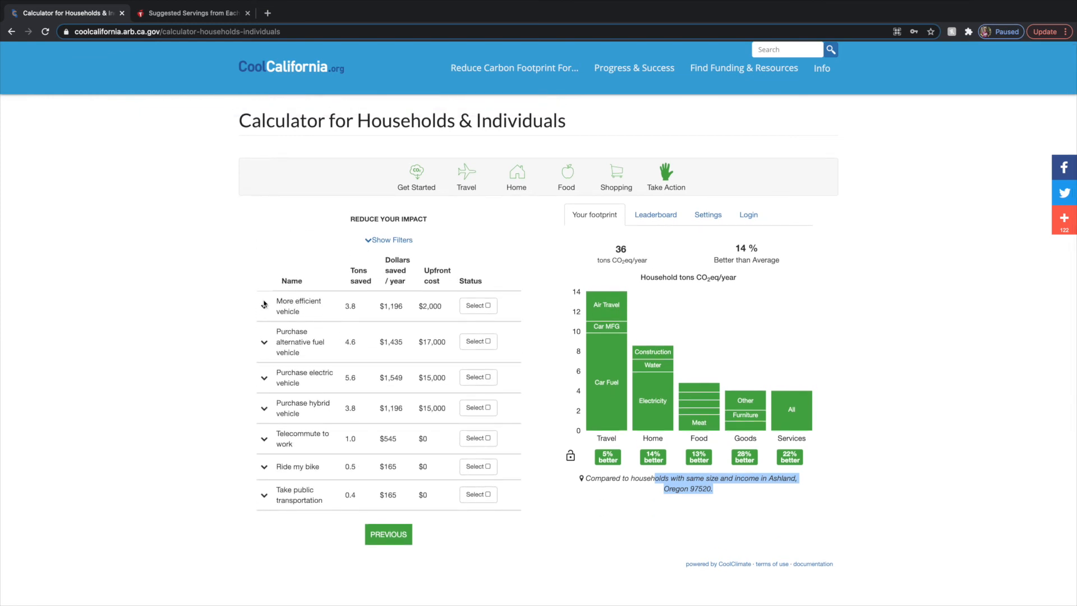
Step: Expand the Purchase alternative fuel vehicle action, keep Vehicle 1 as the trade-in, and set the new vehicle's fuel economy to 50 mpg
click(265, 346)
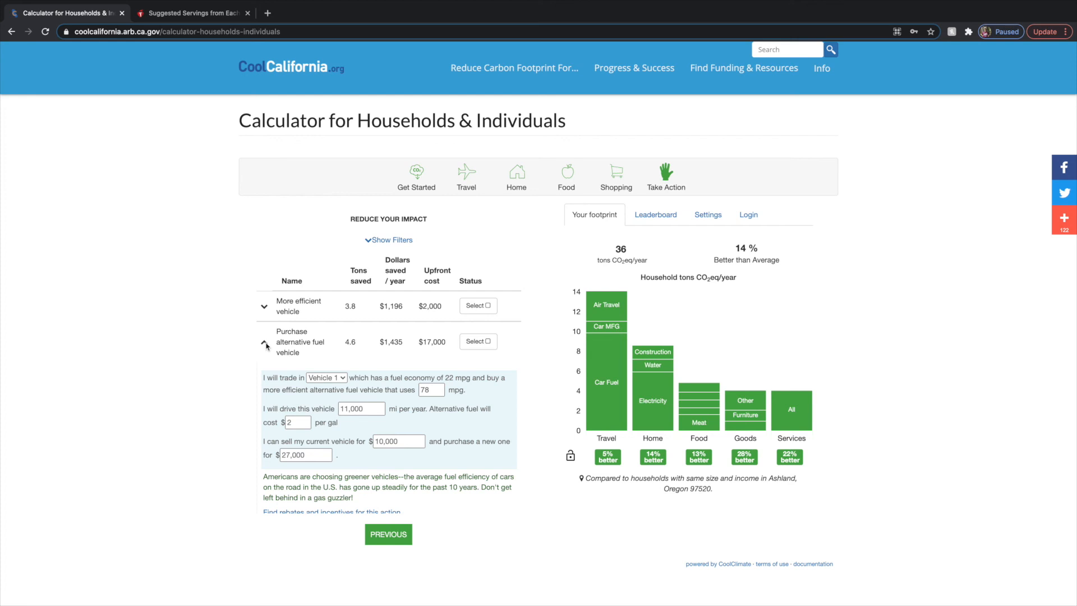
click(333, 379)
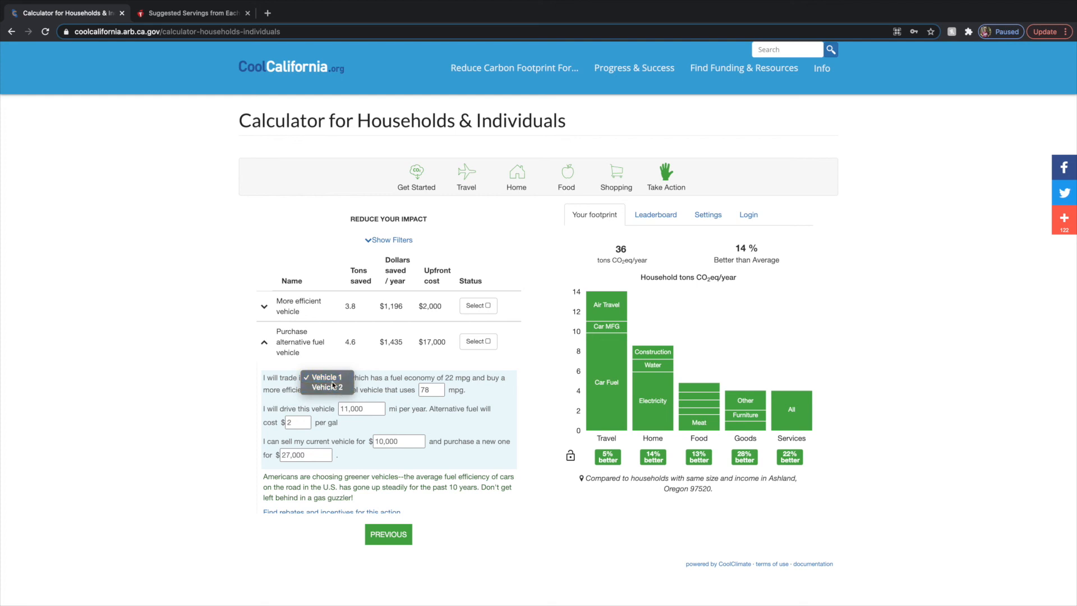
click(332, 380)
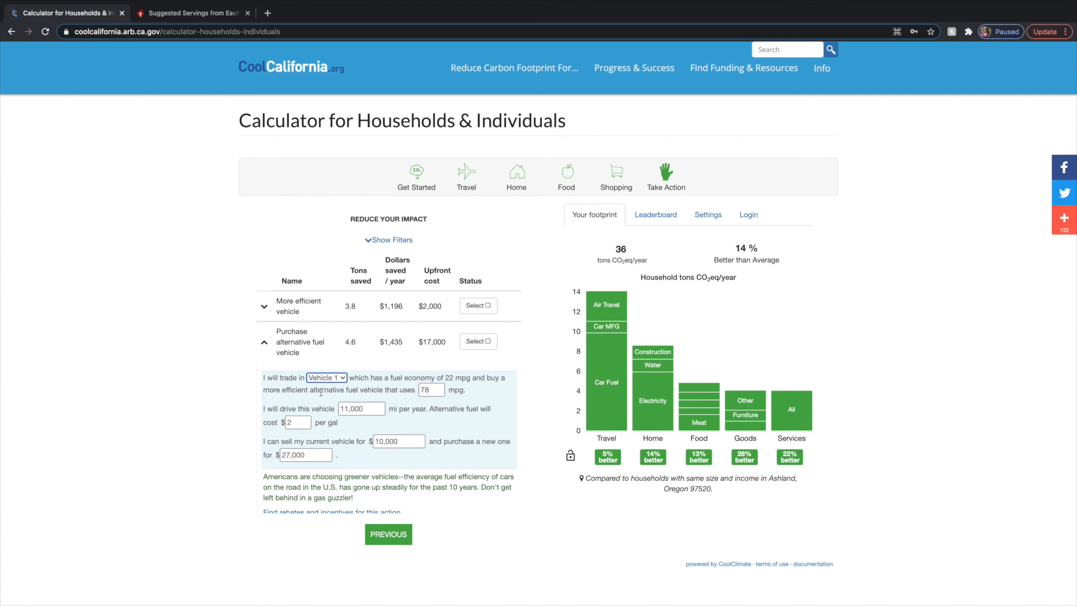
drag(431, 389, 404, 389)
text(50)
click(452, 398)
click(359, 409)
click(294, 424)
click(385, 442)
scroll(400, 479, down, 3)
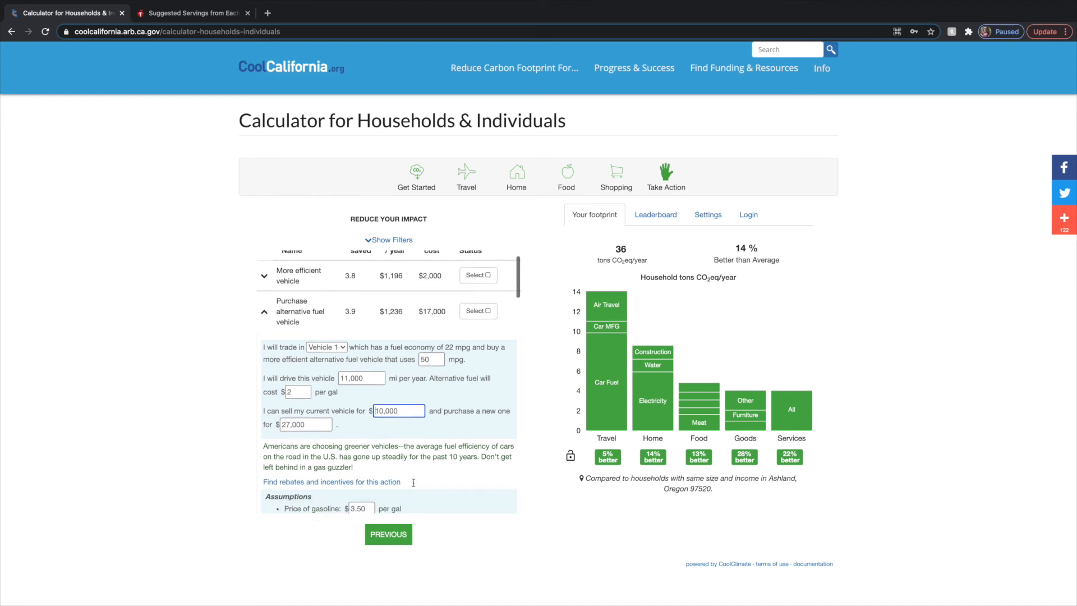
scroll(460, 398, up, 3)
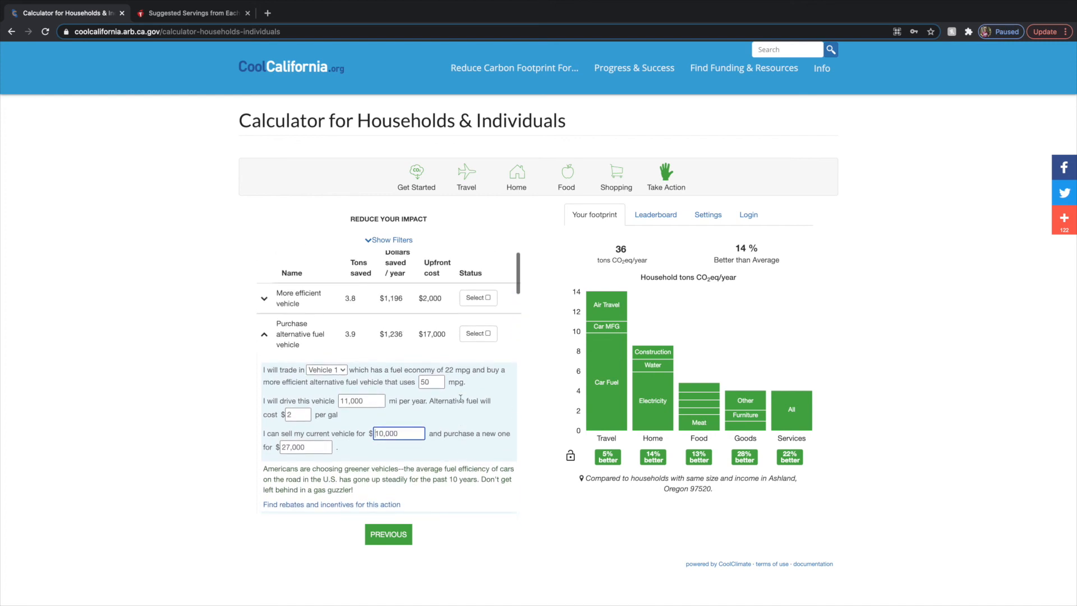
Step: Pledge to the Purchase alternative fuel vehicle action and check the reduction in the Travel bar
click(488, 335)
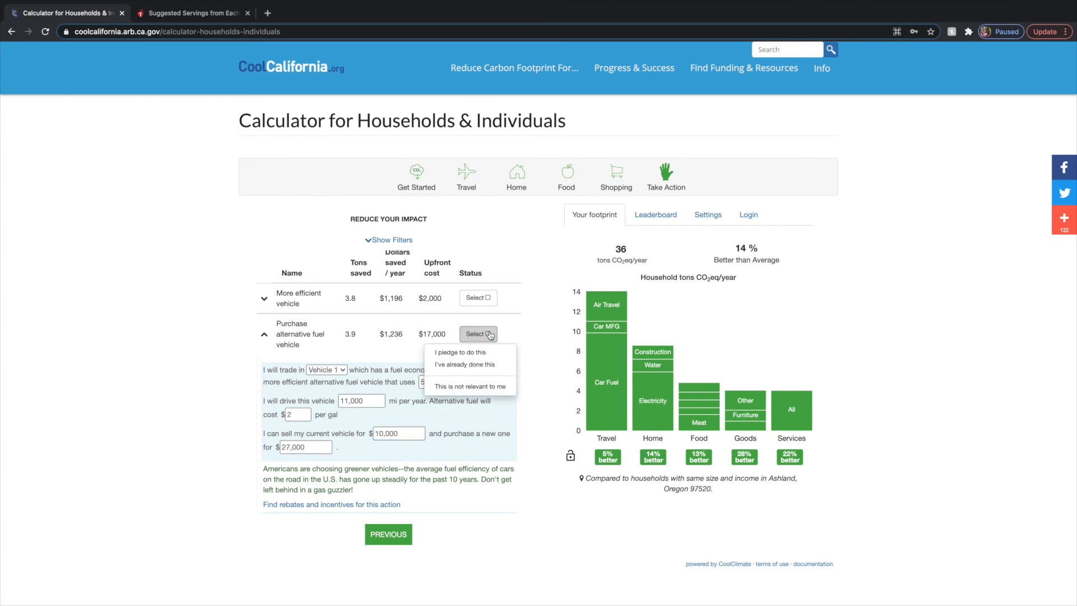
click(468, 353)
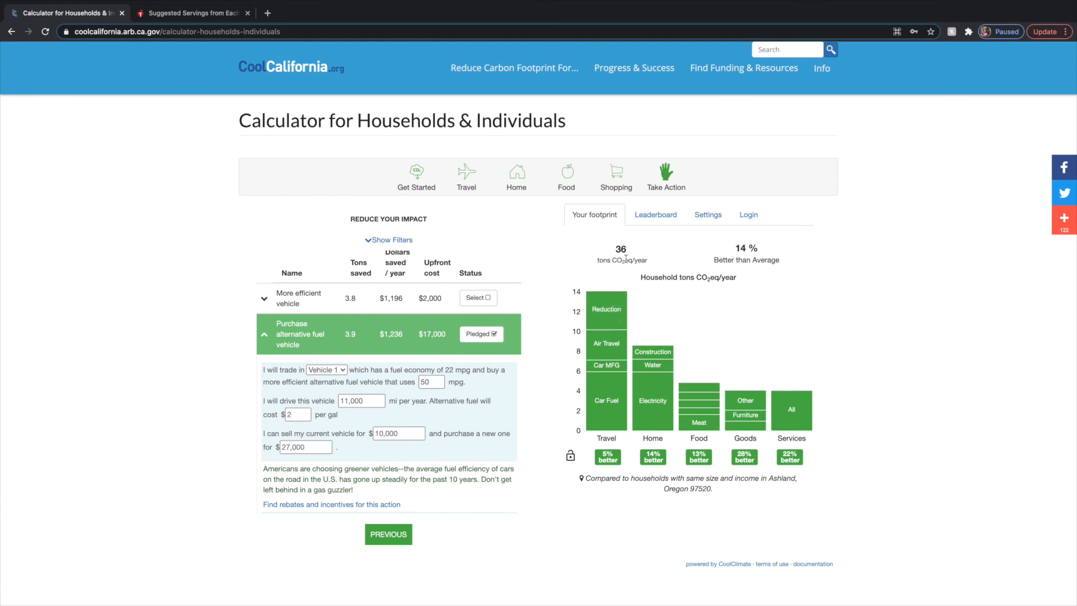
mouse_move(614, 346)
scroll(469, 413, down, 2)
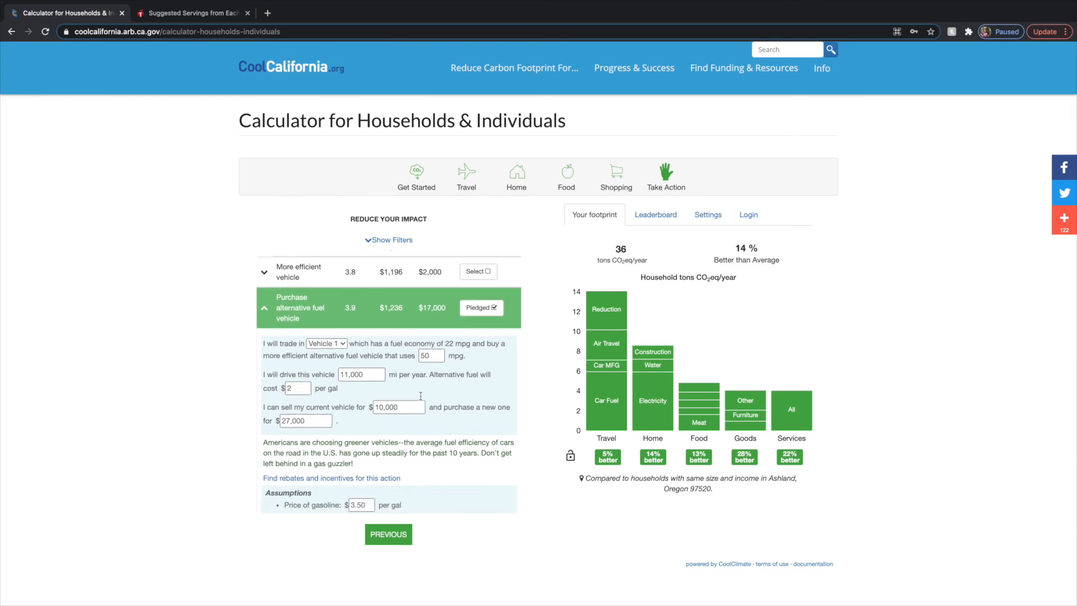
scroll(420, 395, up, 2)
Step: Sort the actions by tons saved and then by dollars saved per year, and expand the Carpool to work details
triple_click(362, 272)
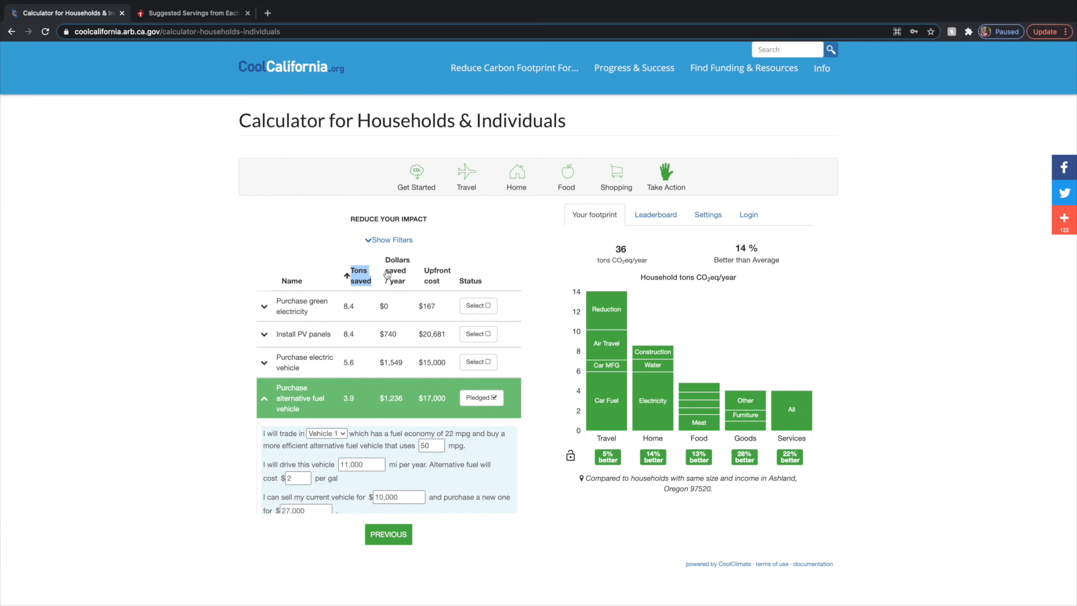
triple_click(406, 285)
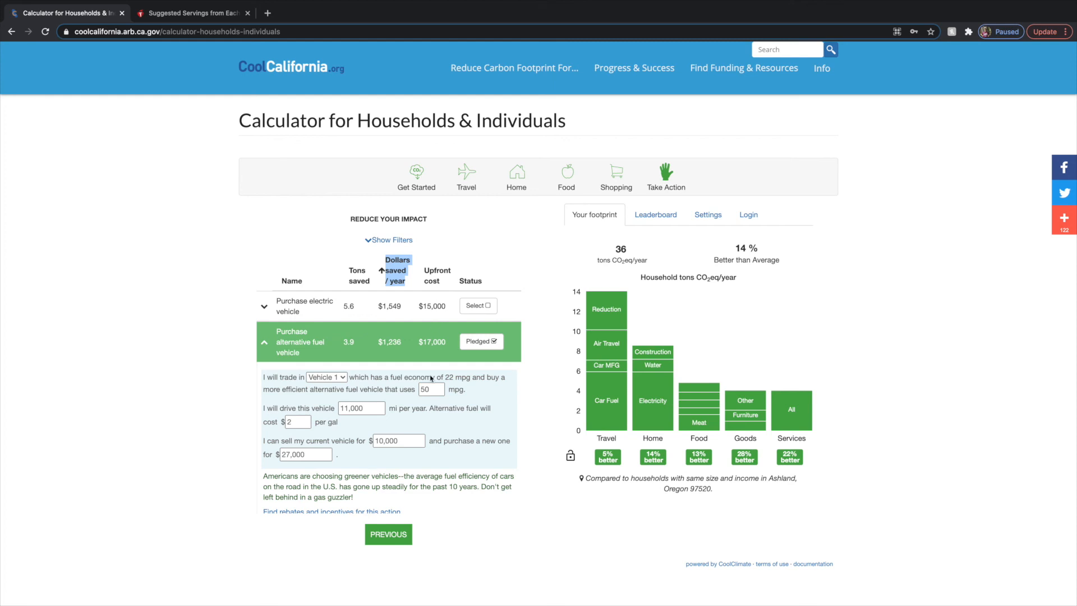
scroll(425, 392, down, 4)
scroll(427, 405, down, 4)
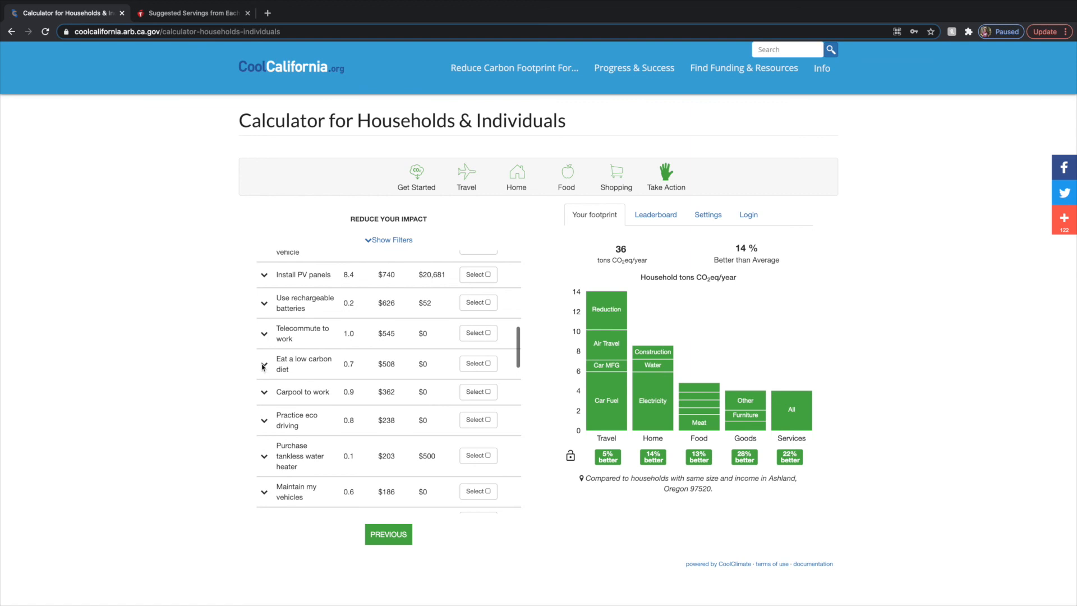
click(265, 393)
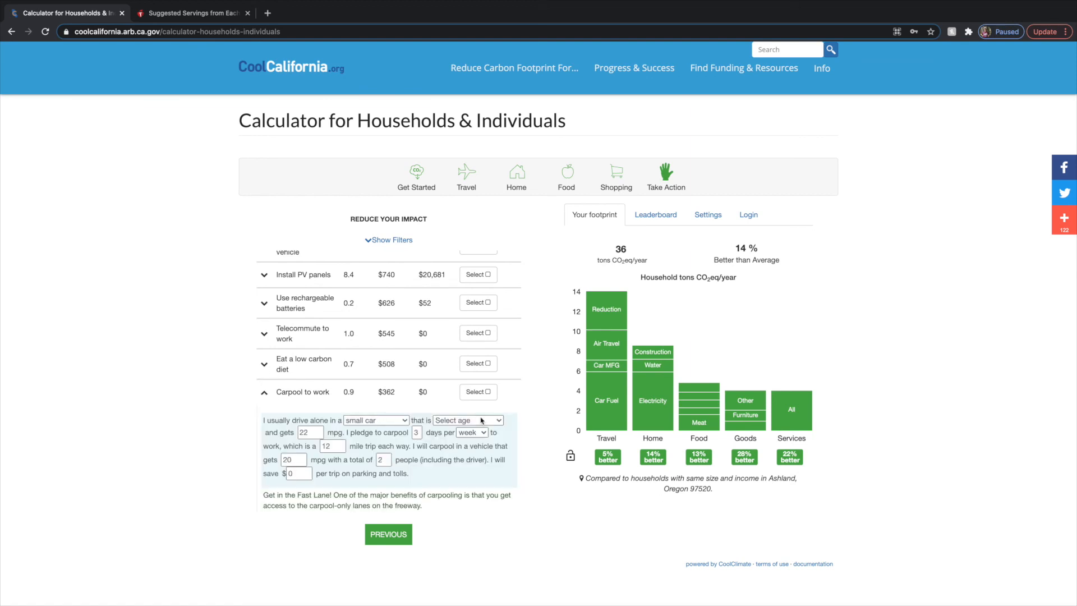
Step: Pledge to the Carpool to work action and mark the Practice eco driving action as already done
click(477, 395)
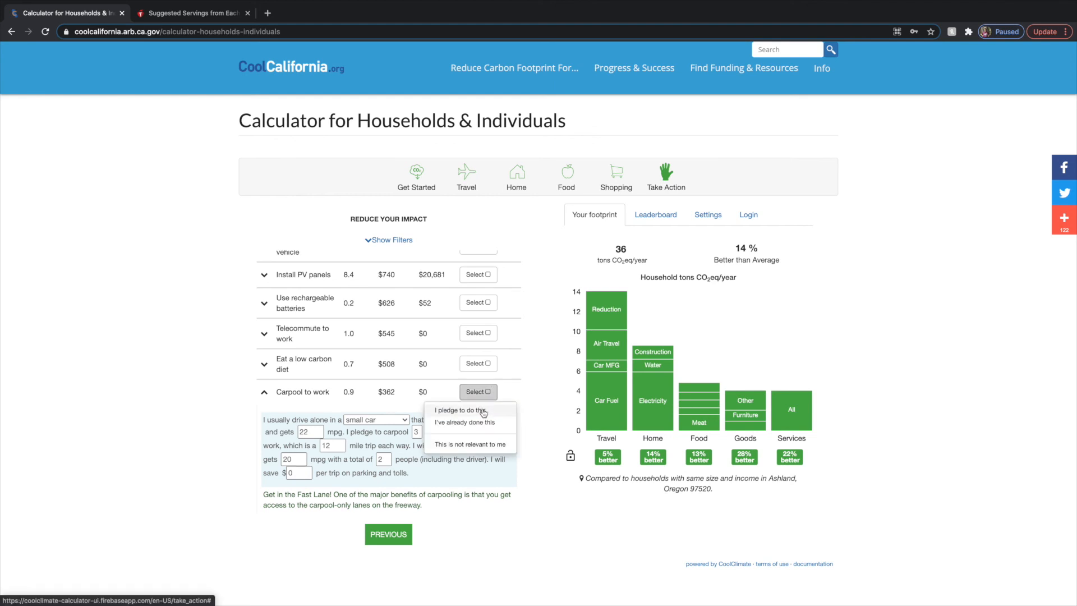
click(483, 412)
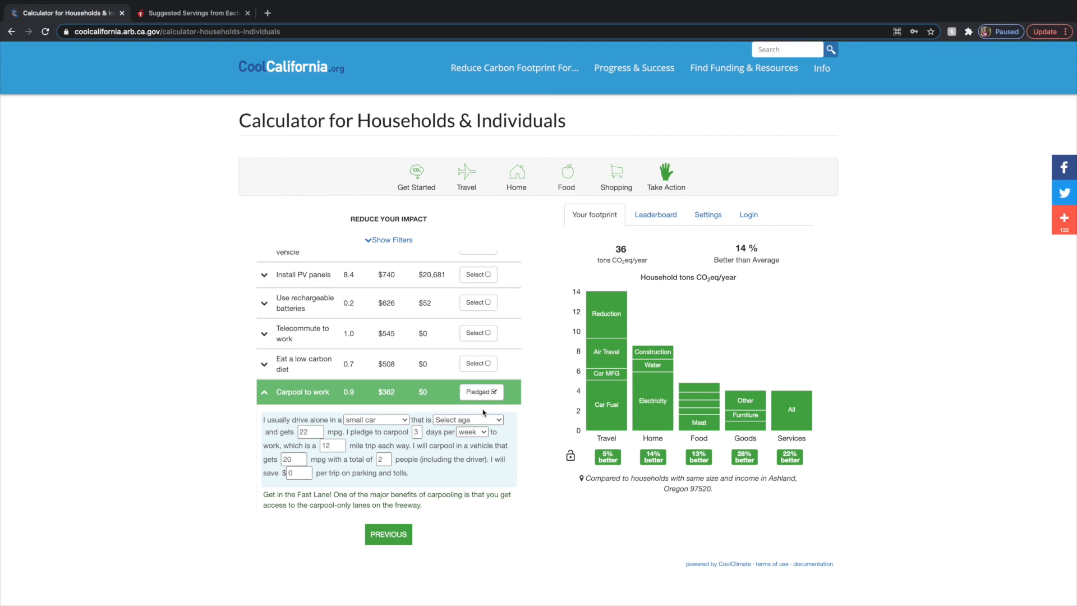
scroll(484, 412, down, 5)
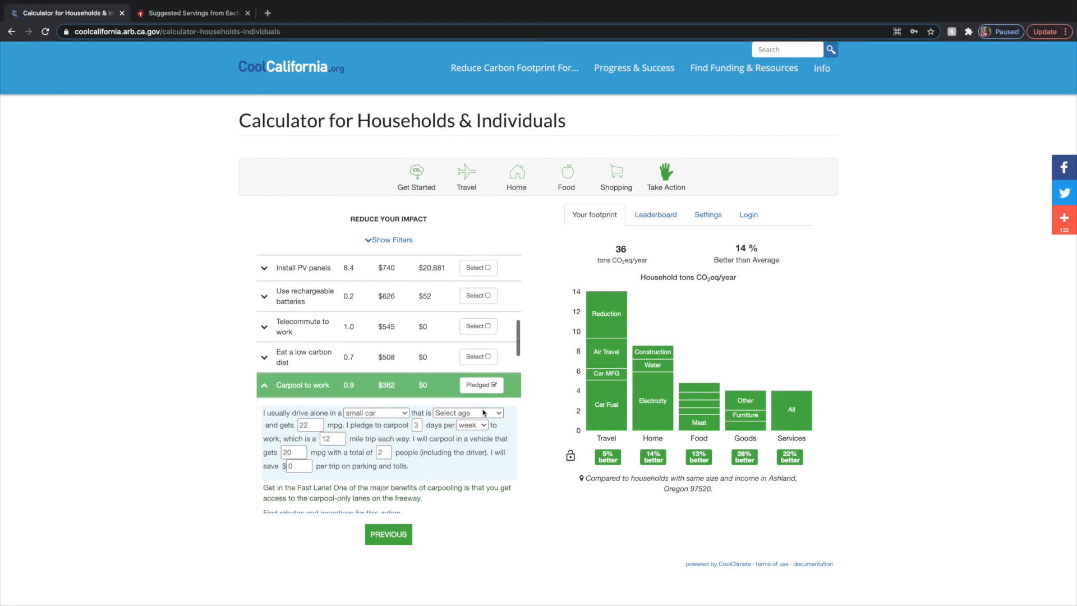
scroll(483, 412, down, 1)
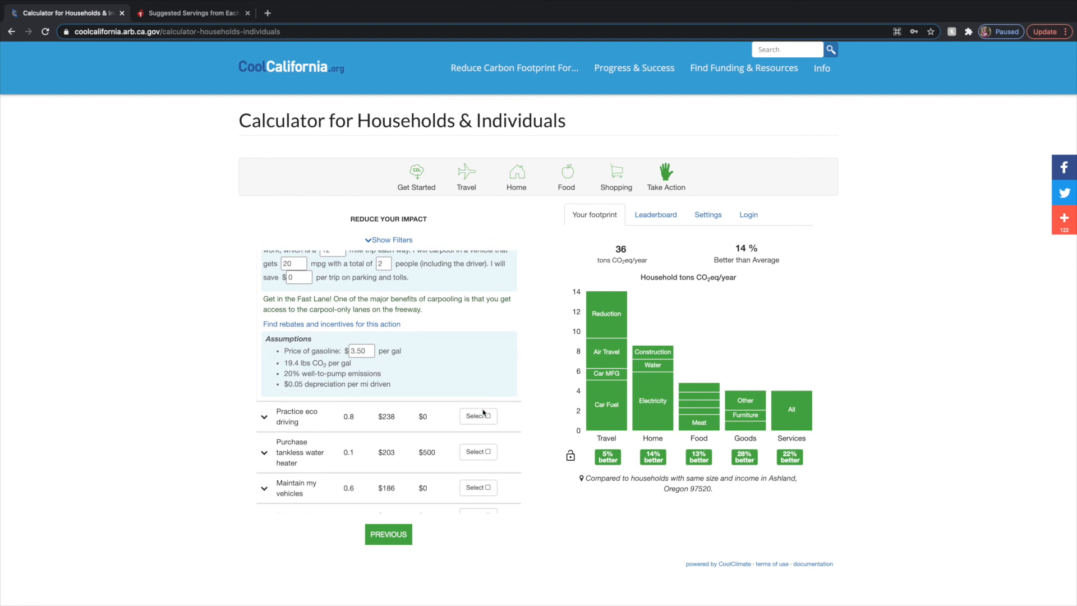
click(489, 416)
click(486, 447)
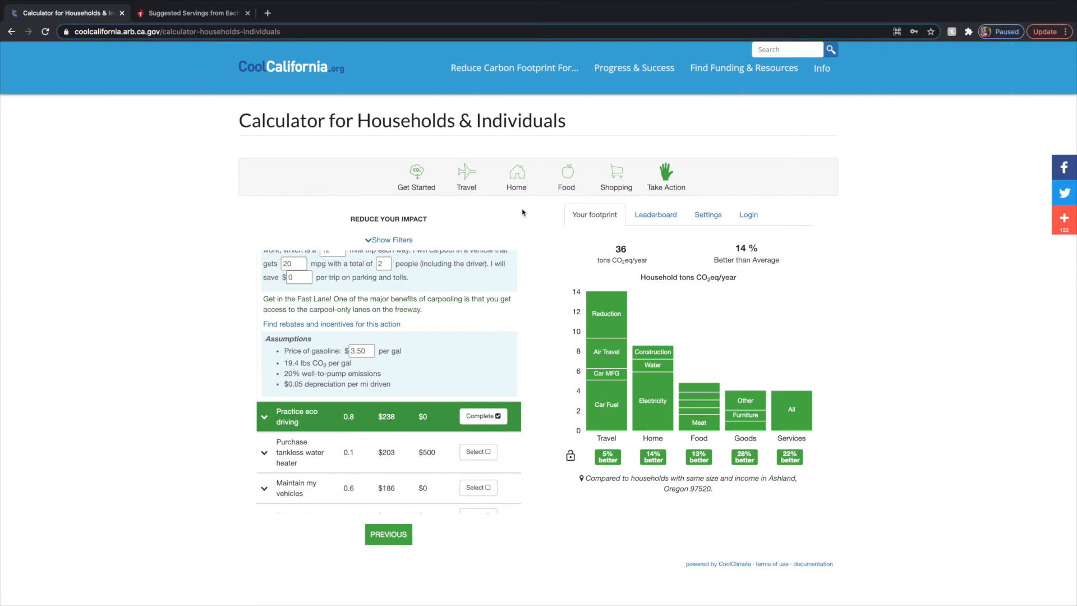
Step: Look over the Login and Signup forms, return to the footprint chart, and review the remaining actions below Practice eco driving
click(749, 218)
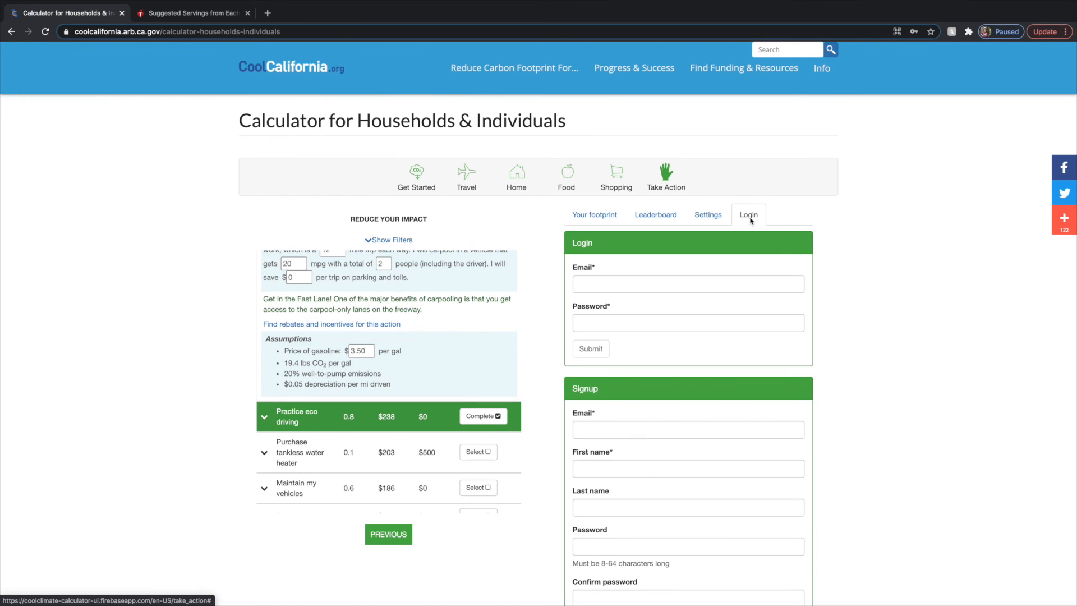
click(567, 218)
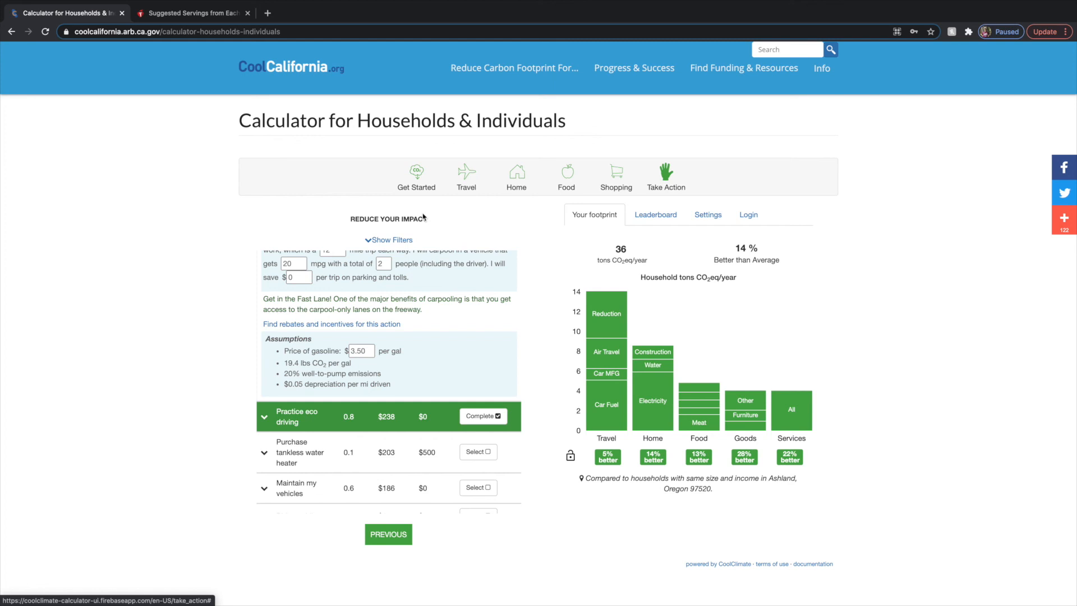
scroll(412, 448, down, 1)
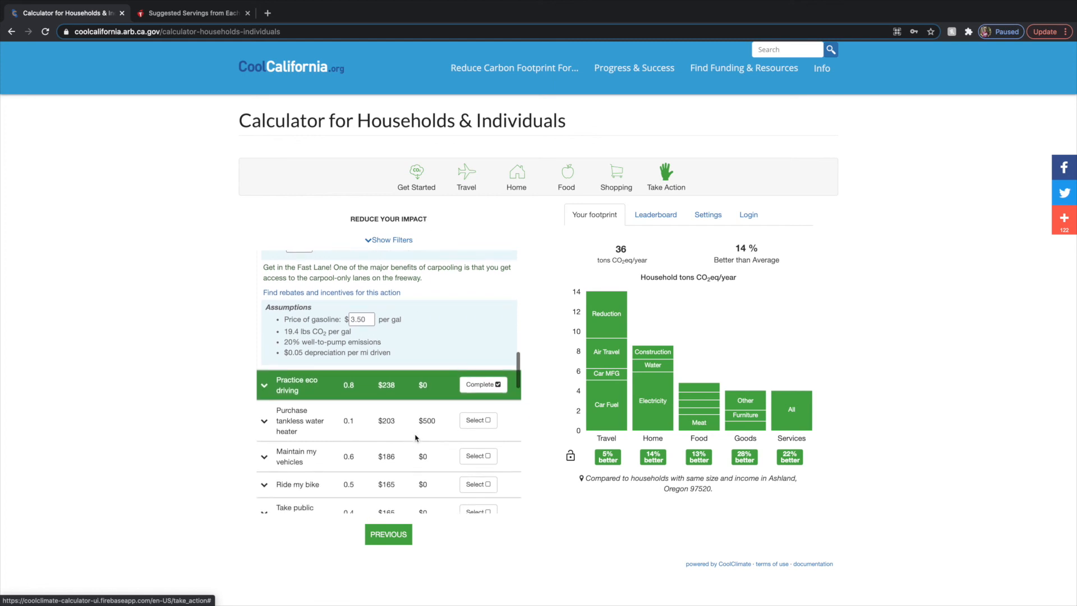
scroll(416, 446, down, 4)
scroll(417, 449, down, 2)
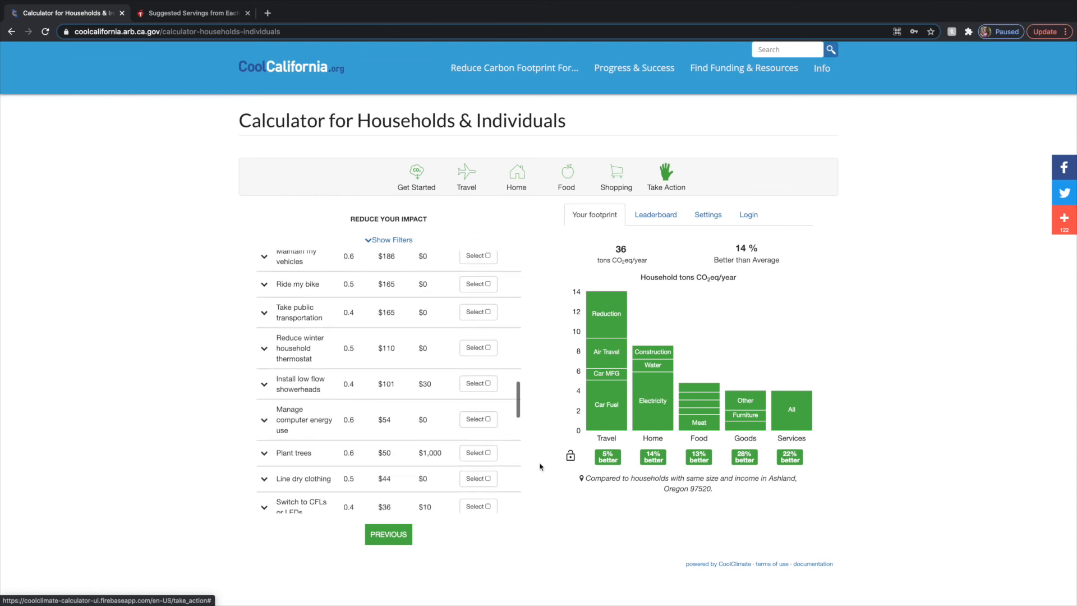